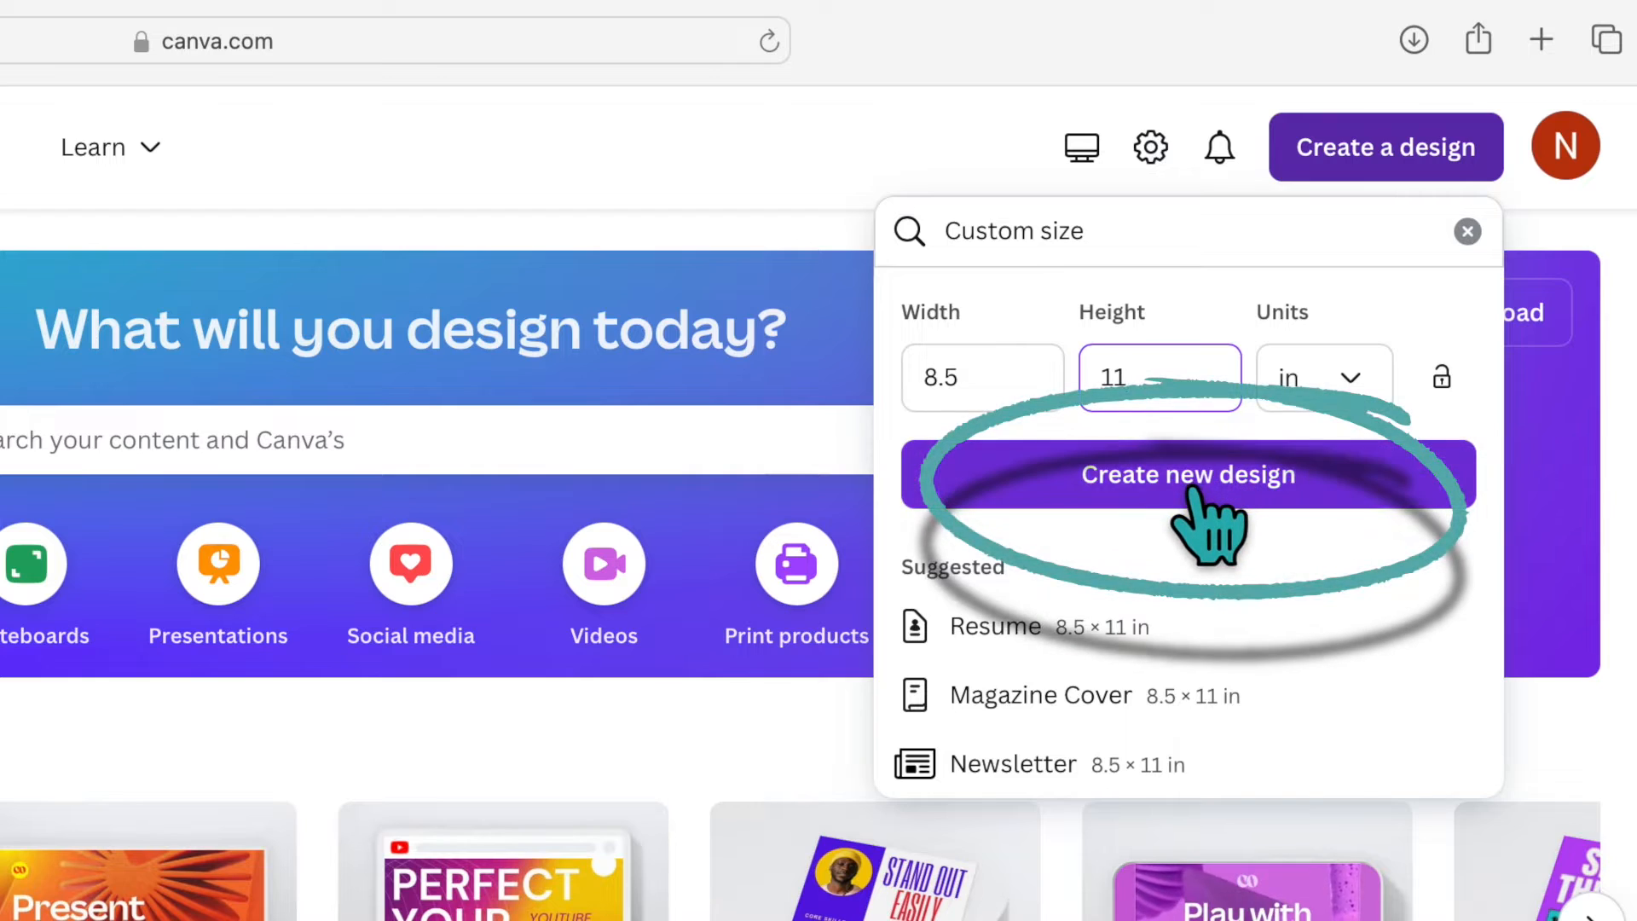
# Create an 8.5 × 11 in design and open the full collection of frames among the elements
pyautogui.click(1204, 483)
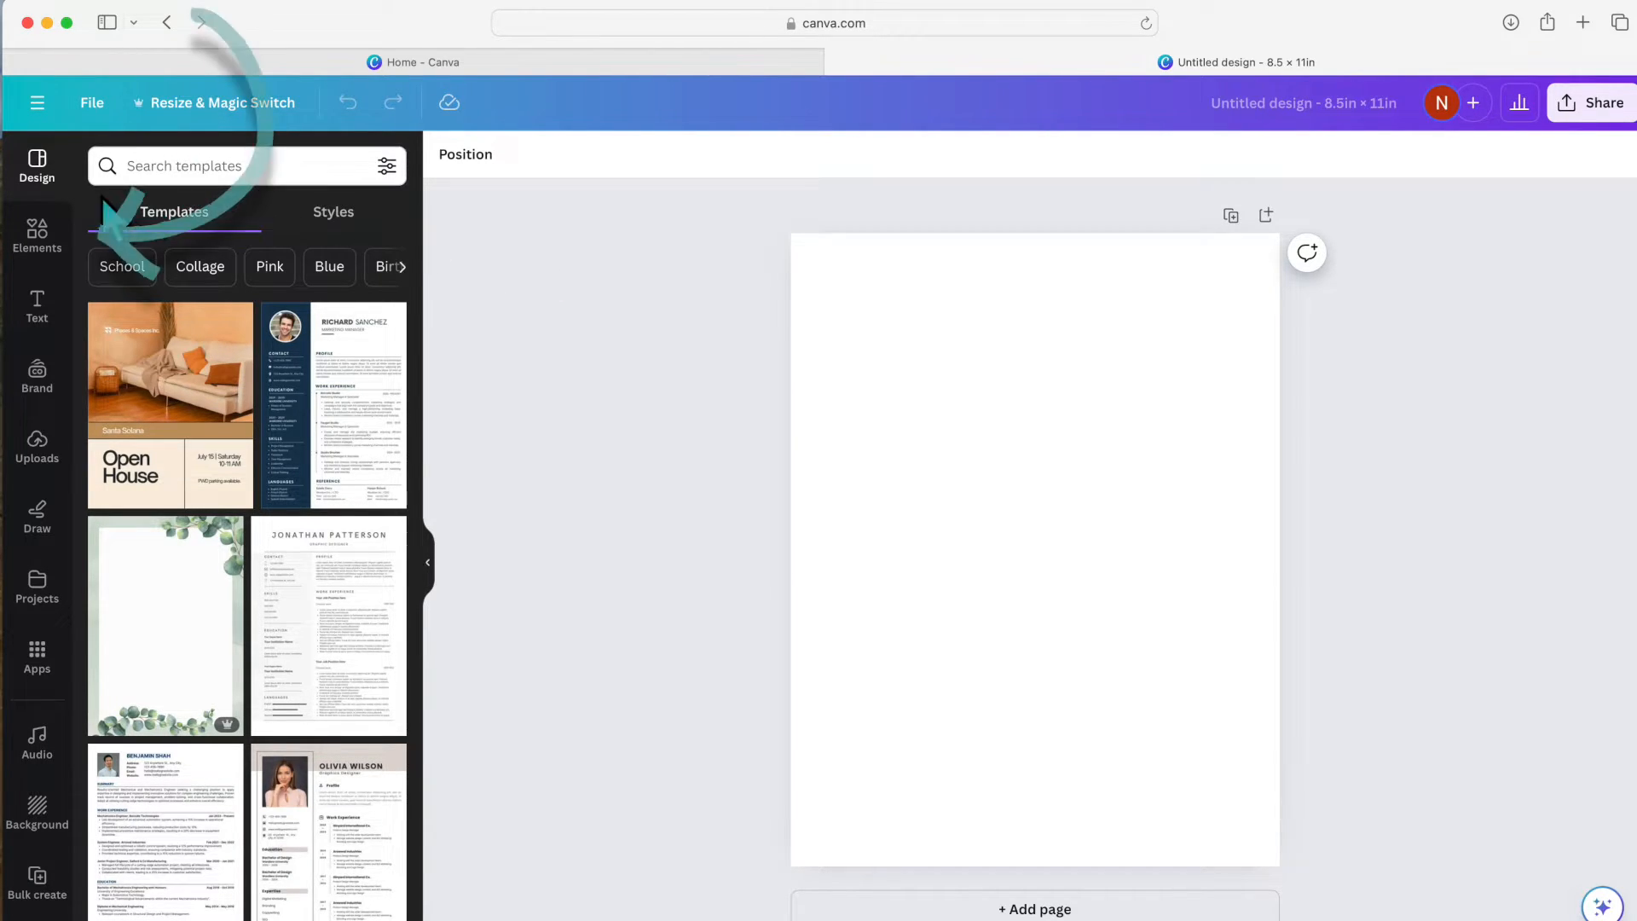
pyautogui.click(36, 238)
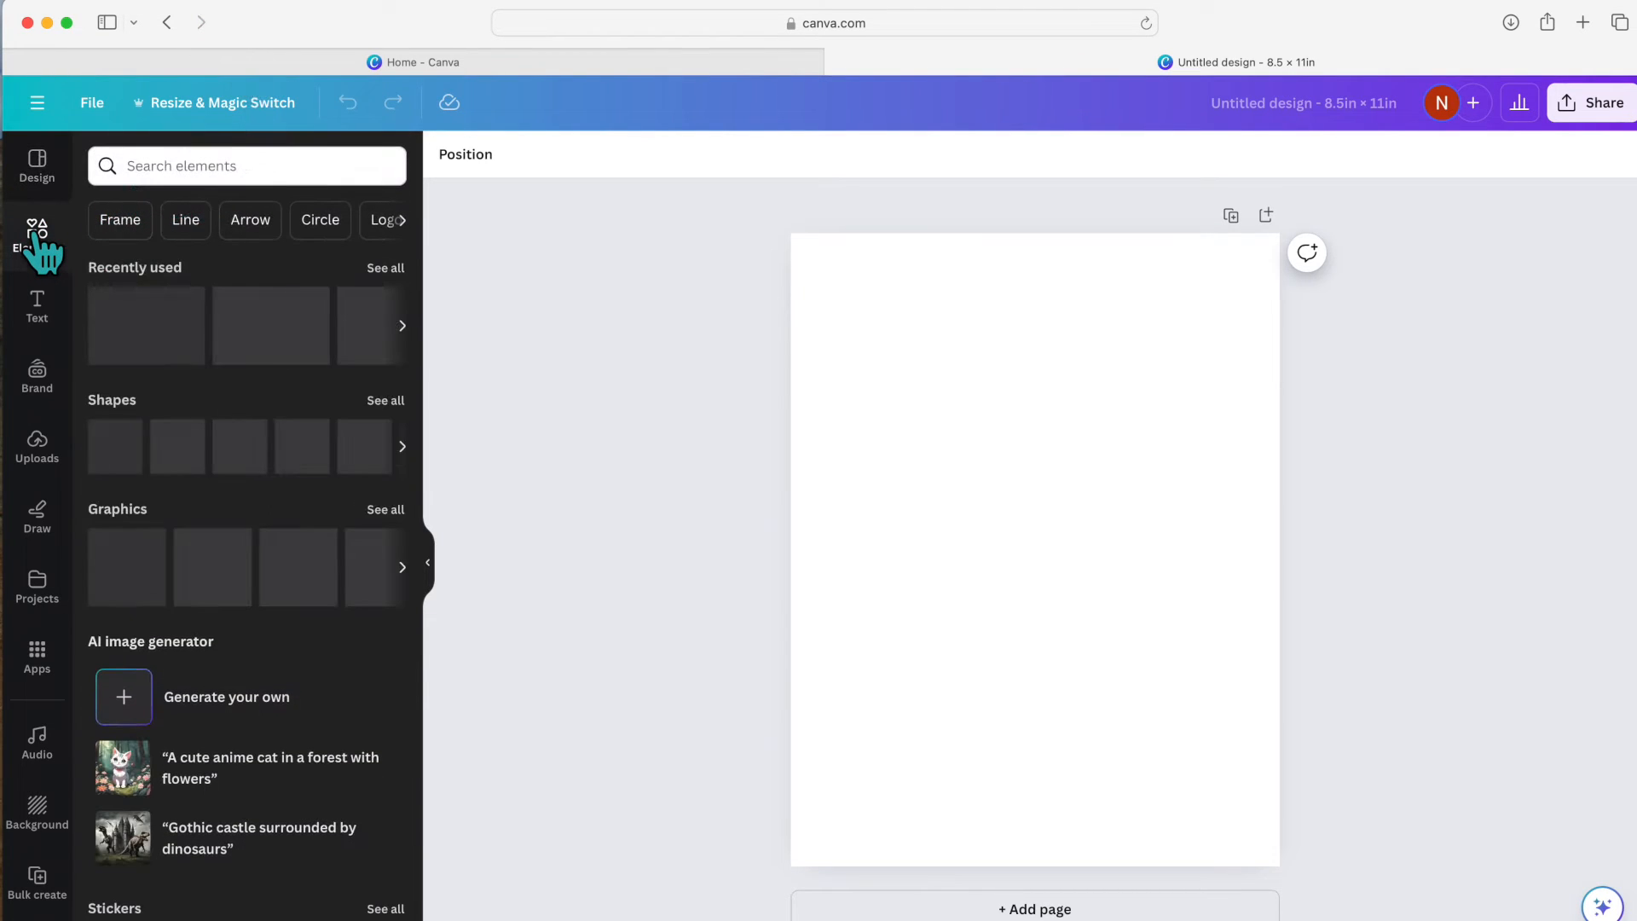
pyautogui.scroll(-3, 333, 443)
pyautogui.scroll(-10, 323, 423)
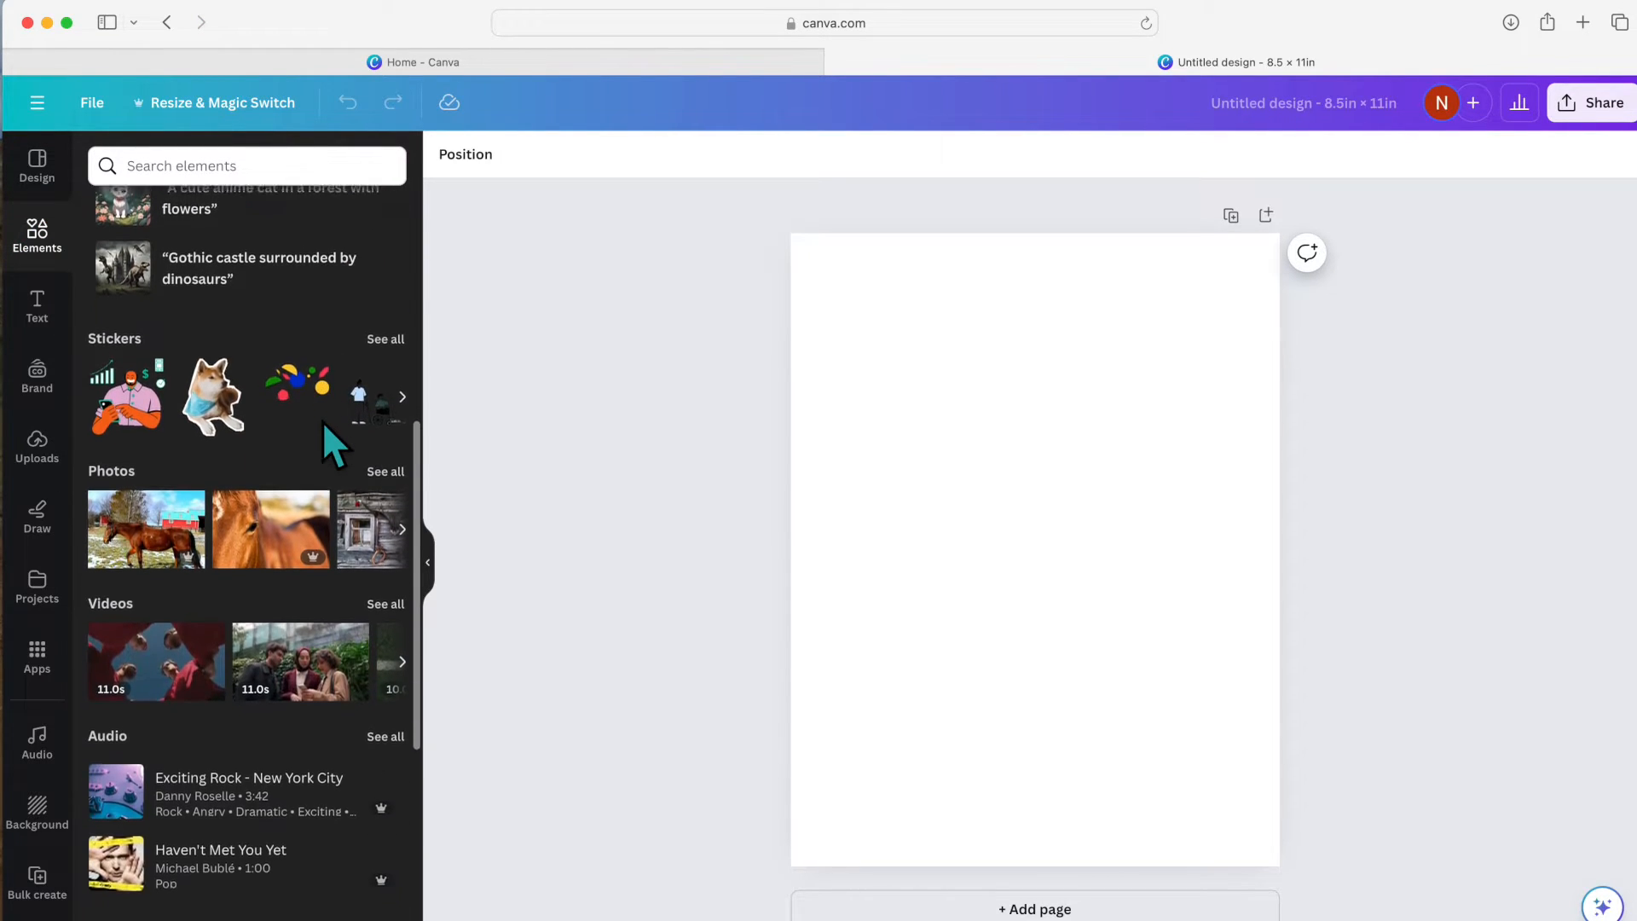
pyautogui.scroll(-3, 322, 421)
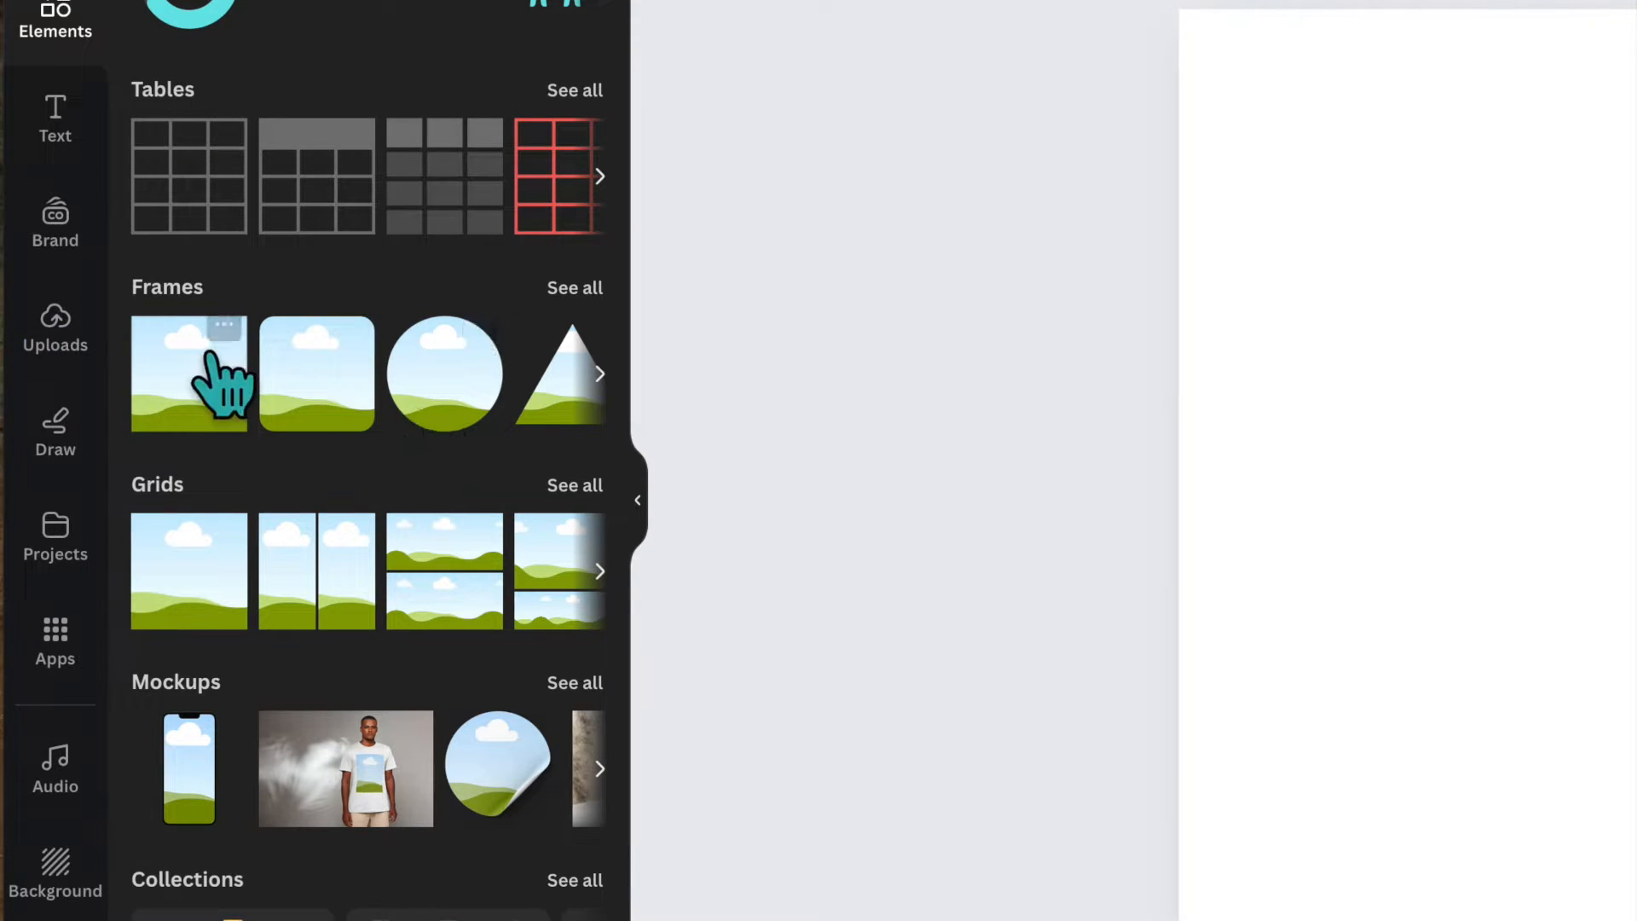
pyautogui.click(575, 290)
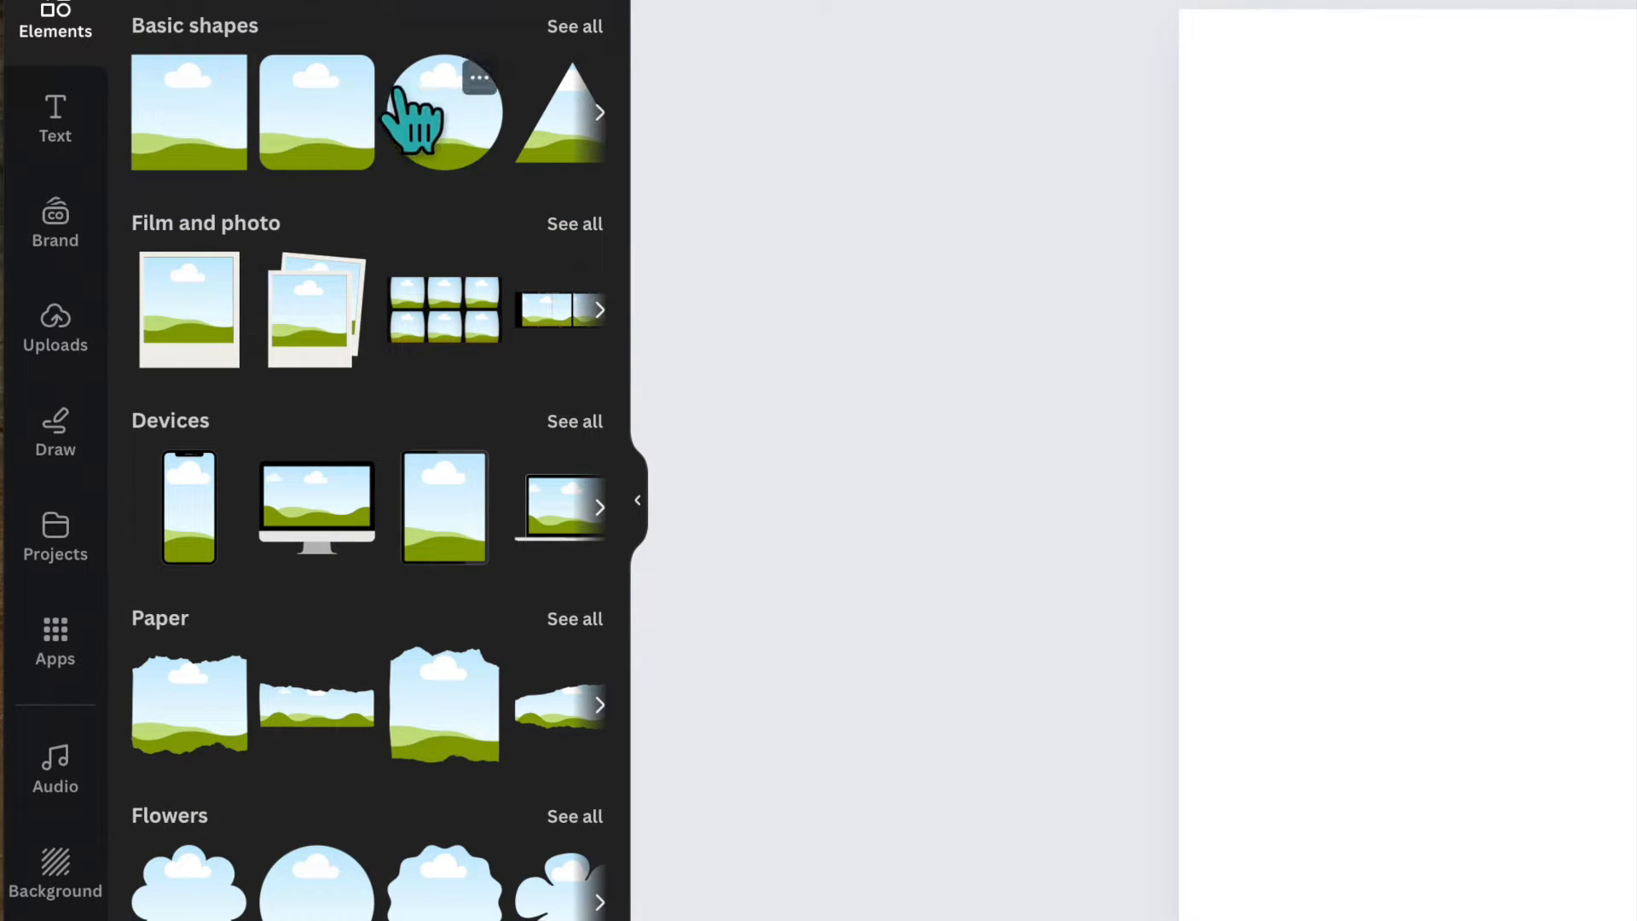
# Add a circular frame to the page and place it in the page's upper-left area, inside the margins
pyautogui.click(422, 150)
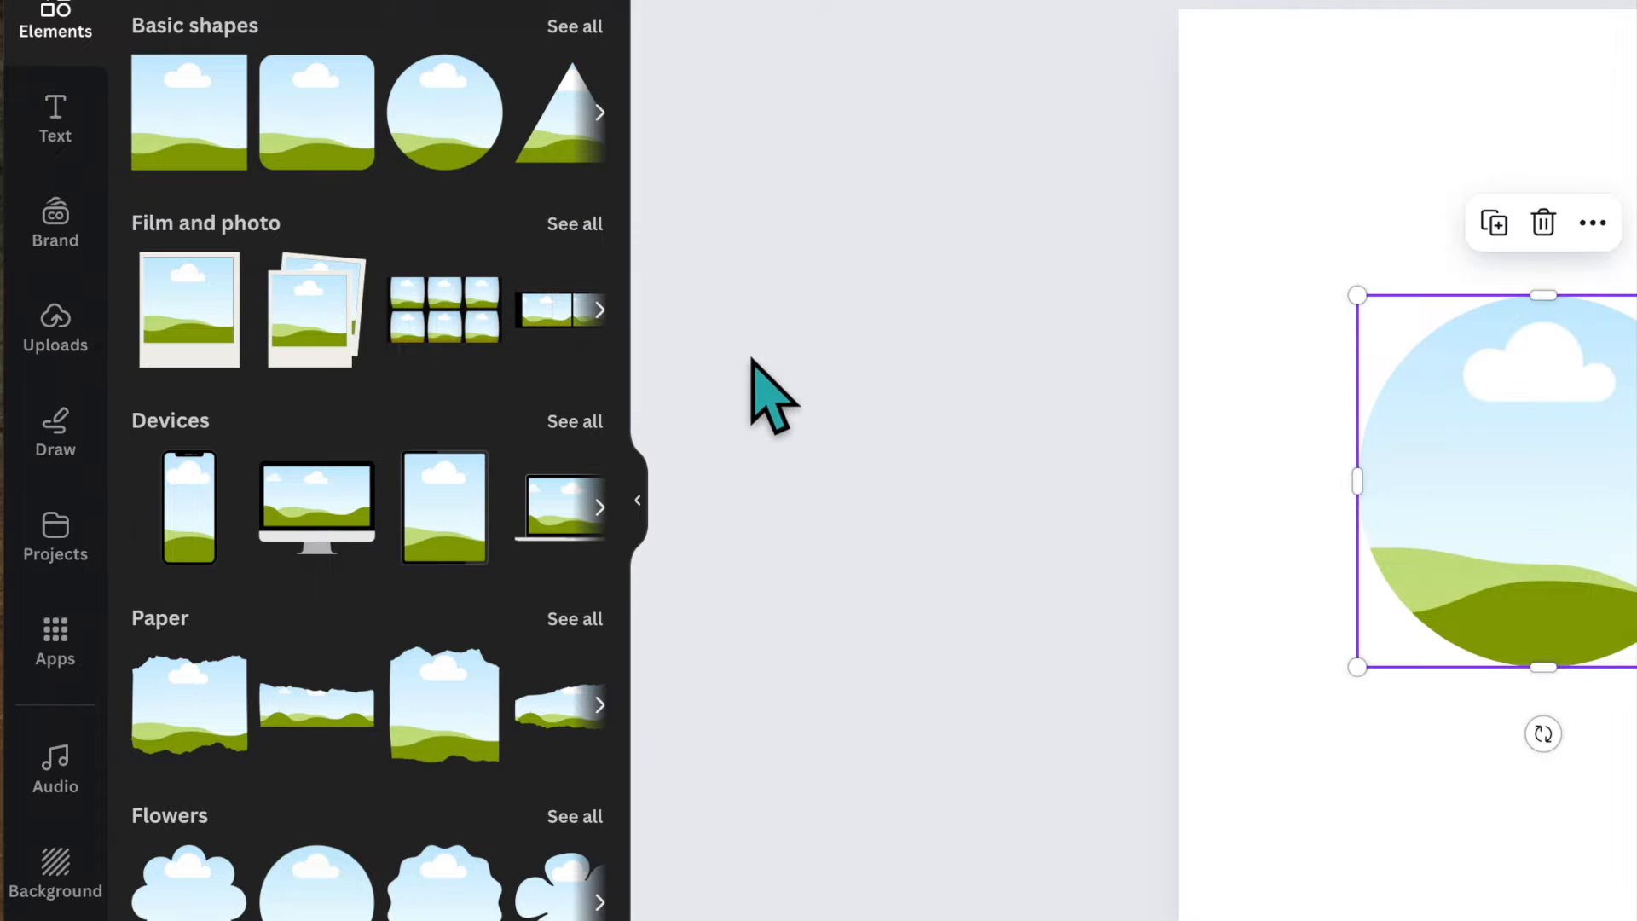
pyautogui.moveTo(1530, 584); pyautogui.dragTo(1414, 325)
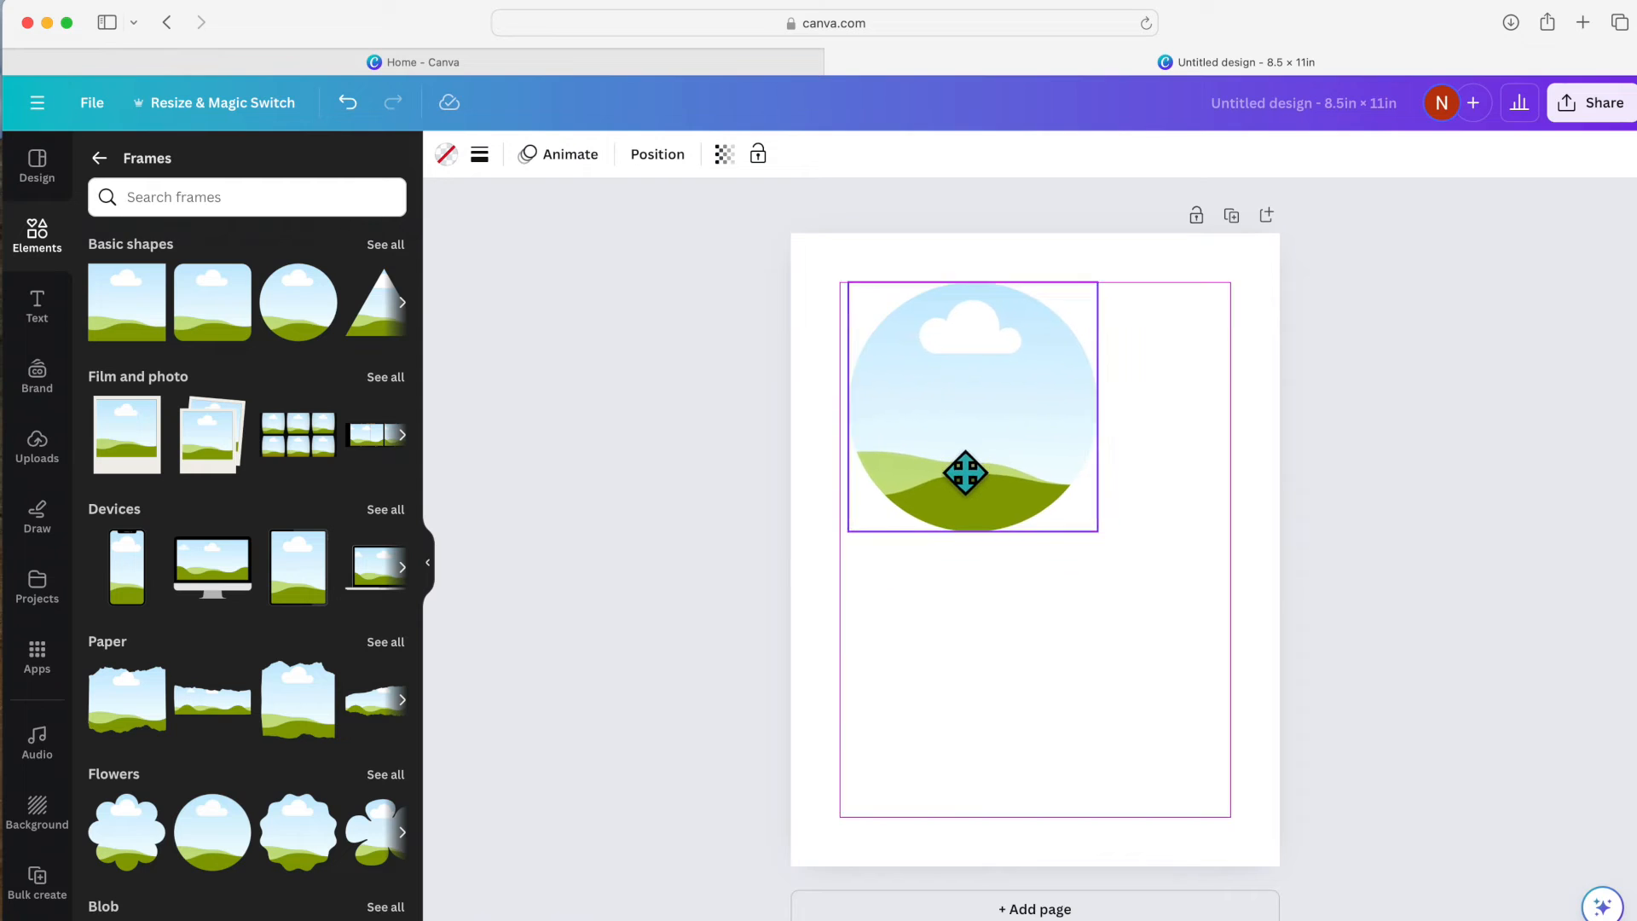
pyautogui.moveTo(948, 445); pyautogui.dragTo(945, 449)
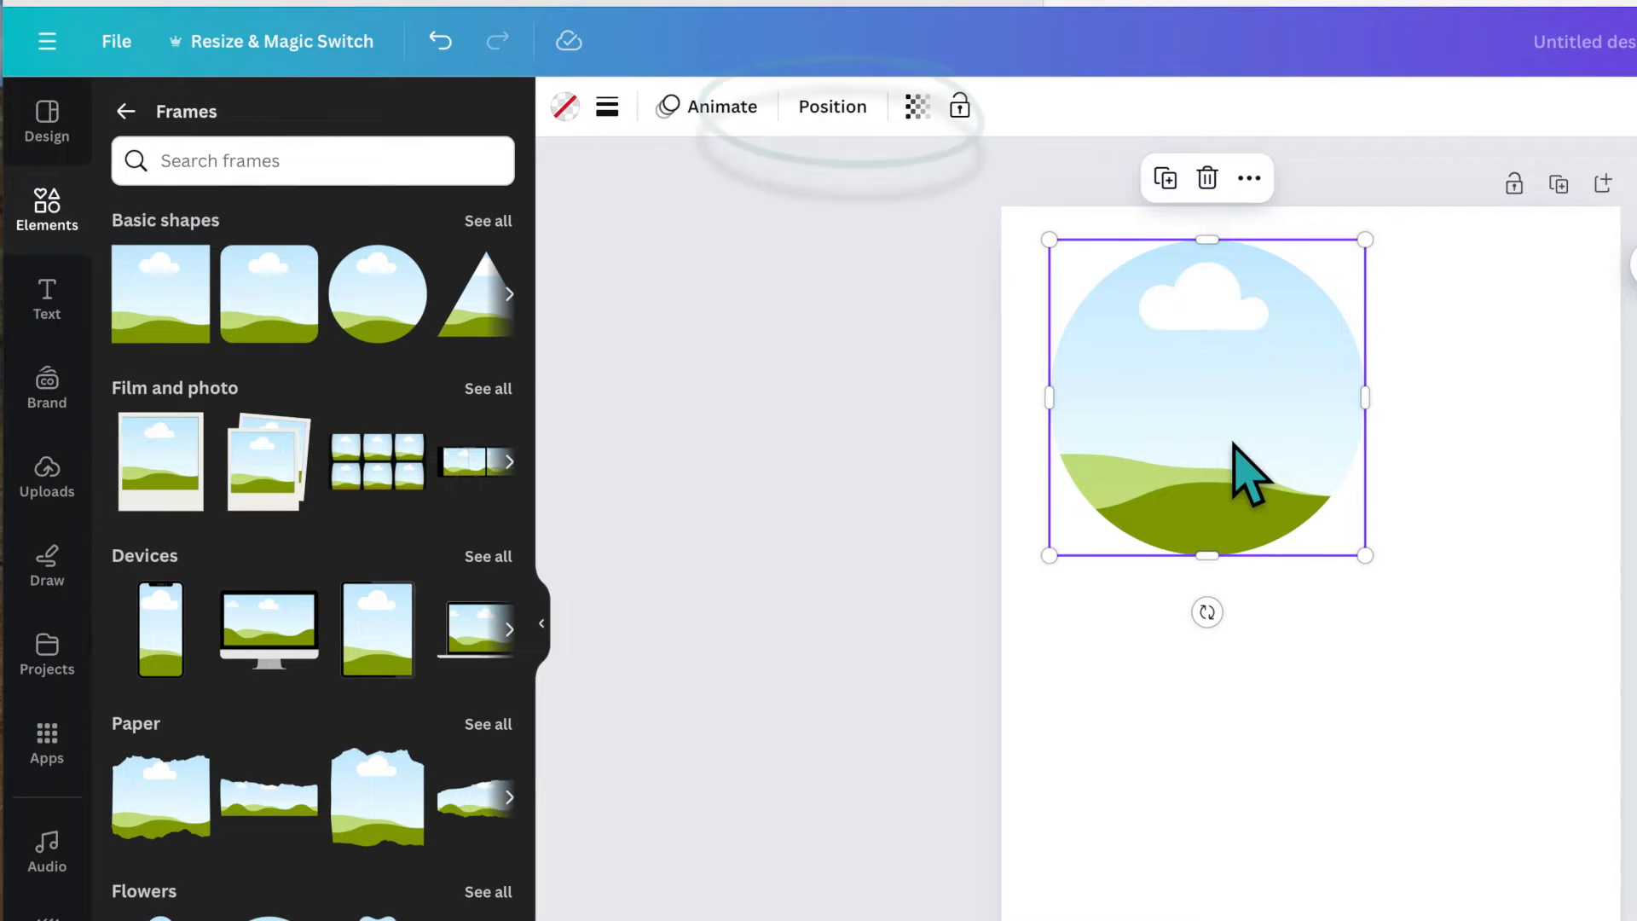
# Lock the circular frame's aspect ratio and set its width to 3 in
pyautogui.click(834, 106)
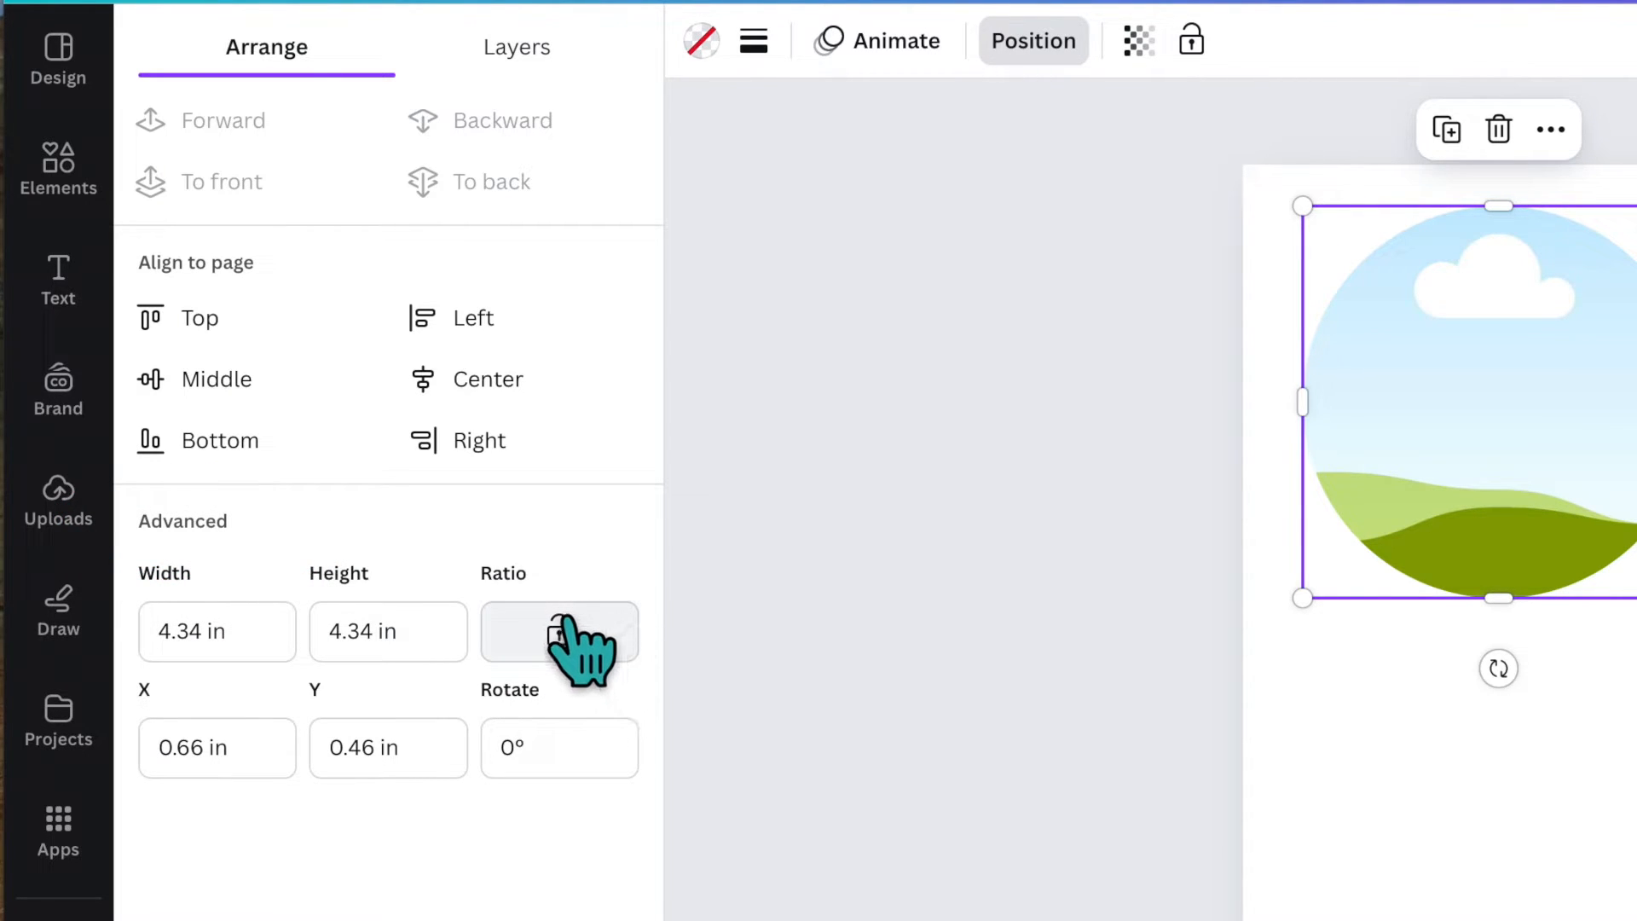
pyautogui.click(588, 656)
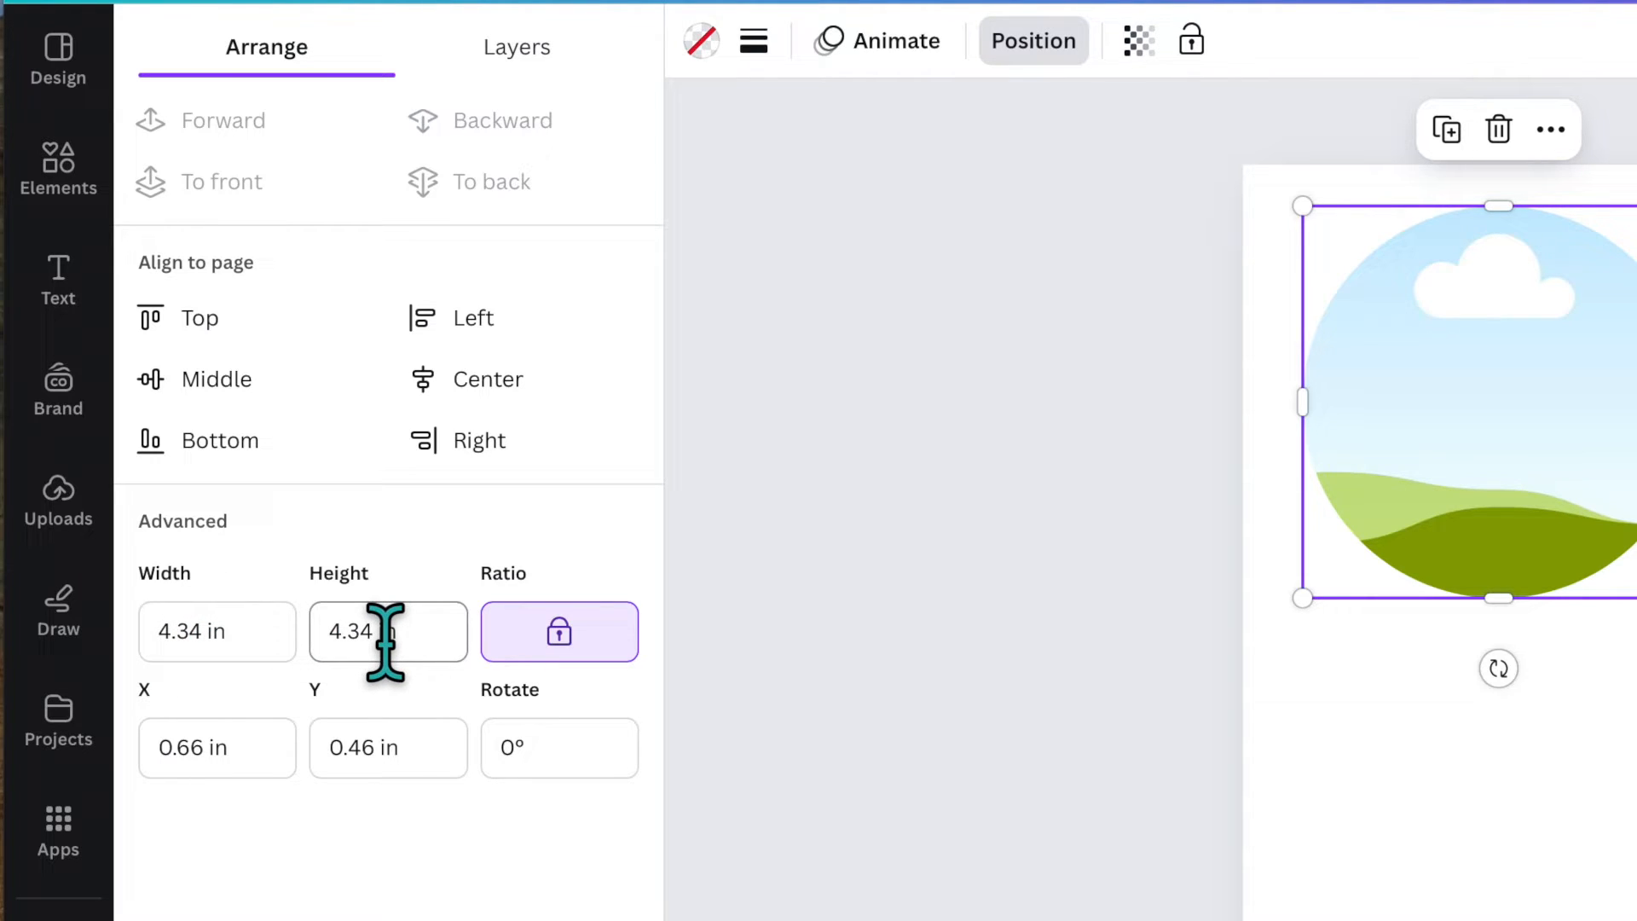
pyautogui.click(255, 632)
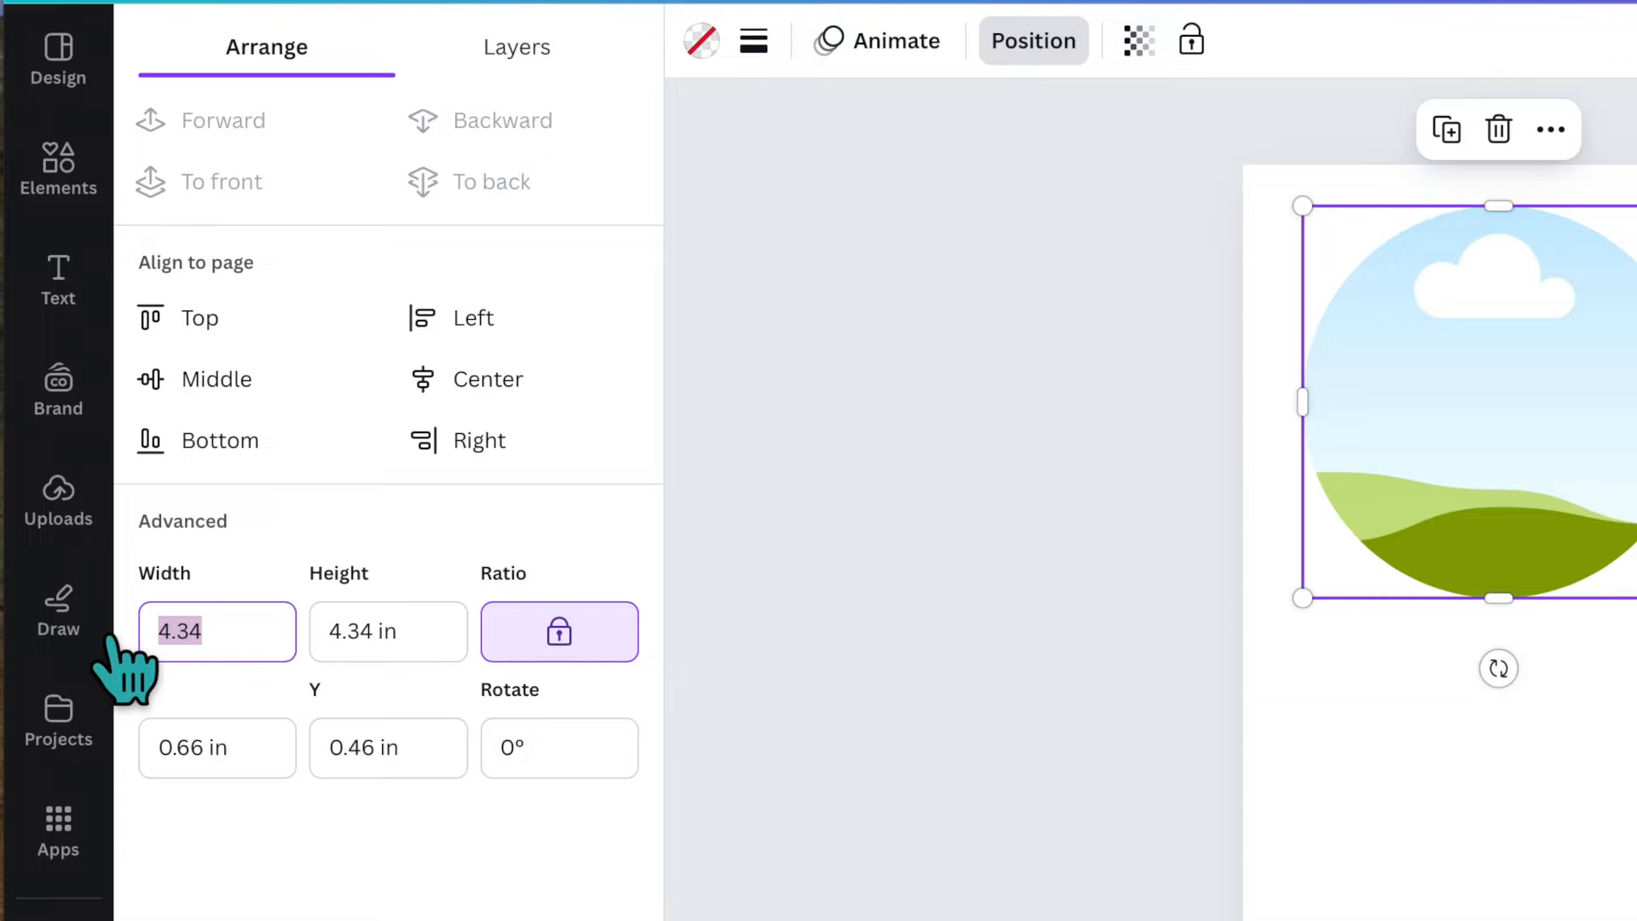
pyautogui.write('3')
pyautogui.press('Return')
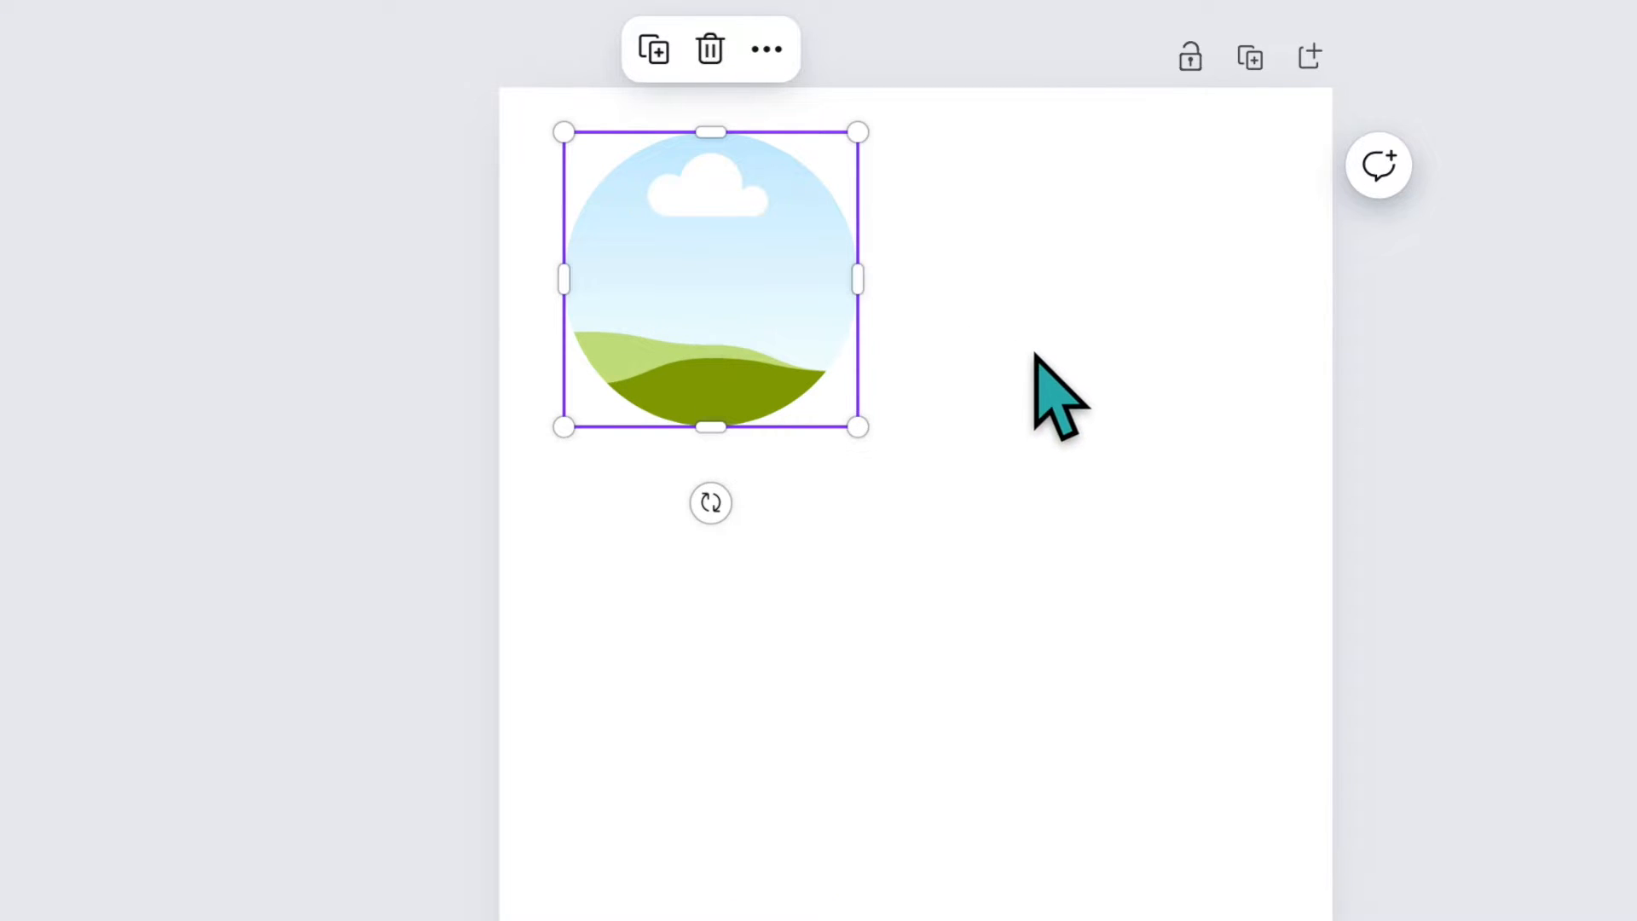
# Duplicate the circular frame and align the copy level with the original on the right side of the page
pyautogui.click(661, 51)
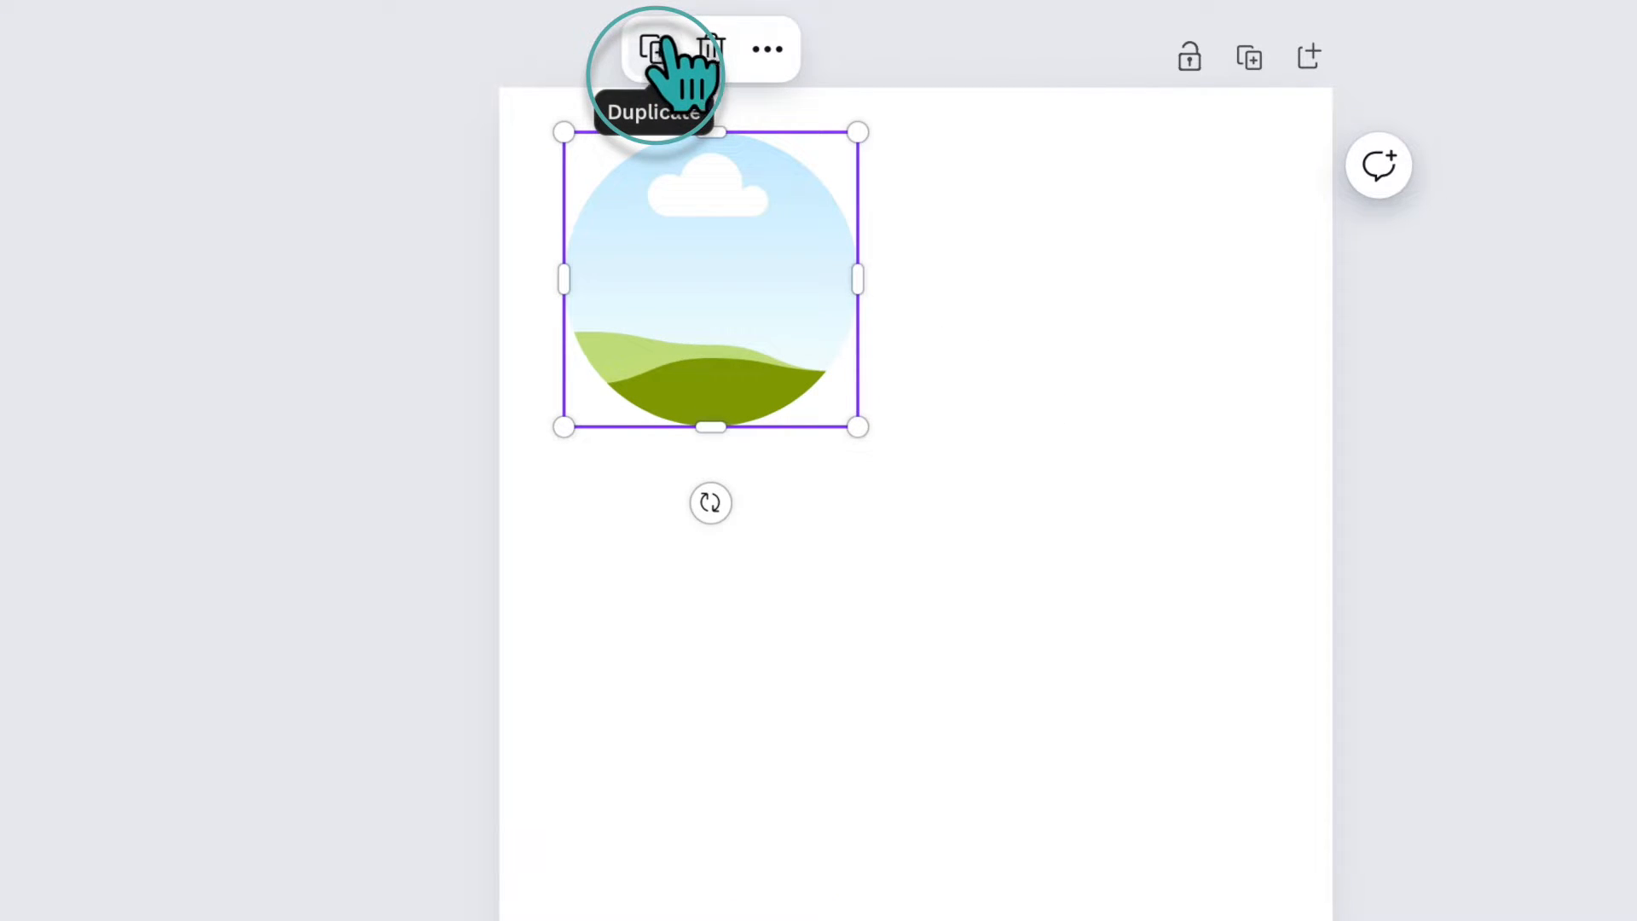
pyautogui.click(661, 53)
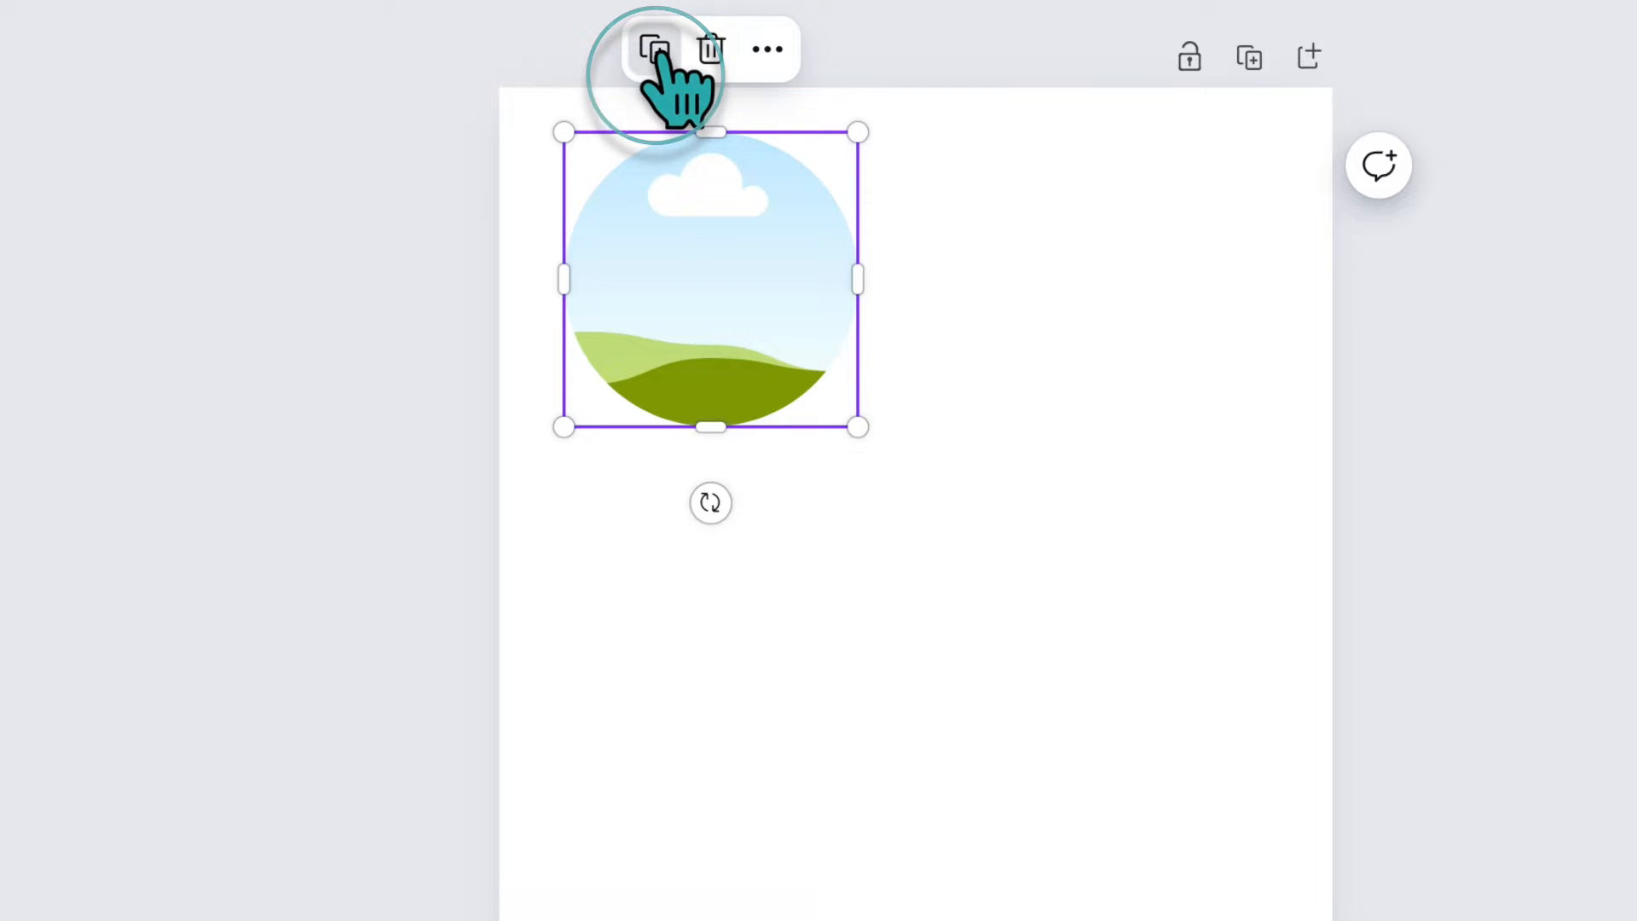
pyautogui.moveTo(732, 329); pyautogui.dragTo(1055, 316)
# Duplicate the pair of circular frames twice, placing the copies below to form three evenly spaced rows of two
pyautogui.moveTo(688, 564); pyautogui.dragTo(1134, 239)
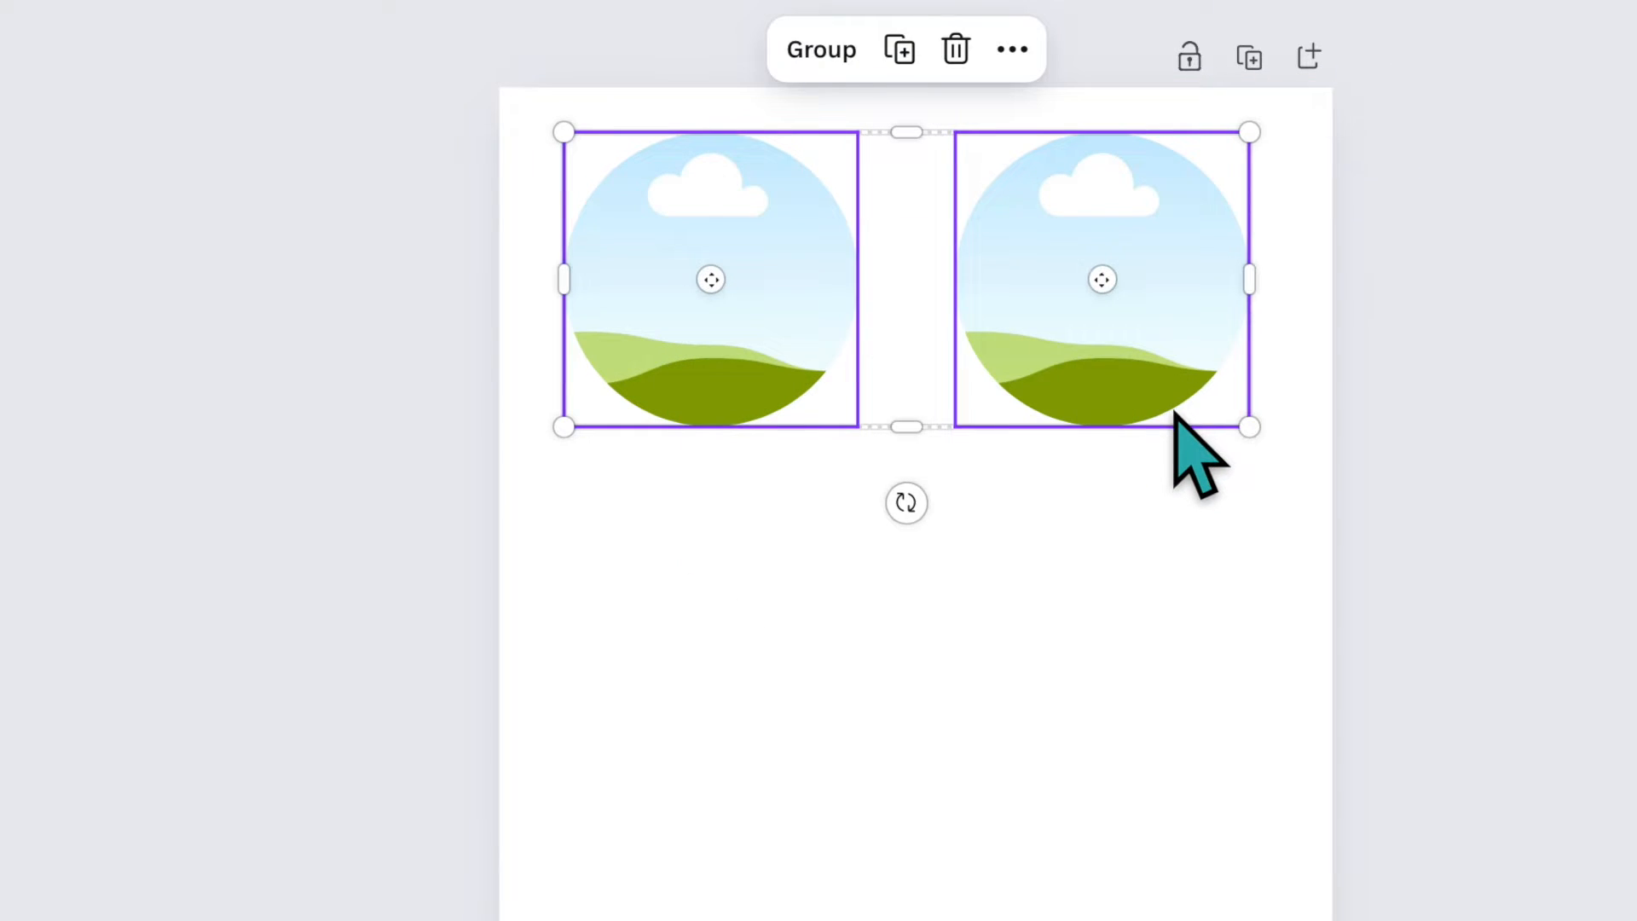
pyautogui.click(902, 53)
pyautogui.moveTo(1016, 347); pyautogui.dragTo(1001, 633)
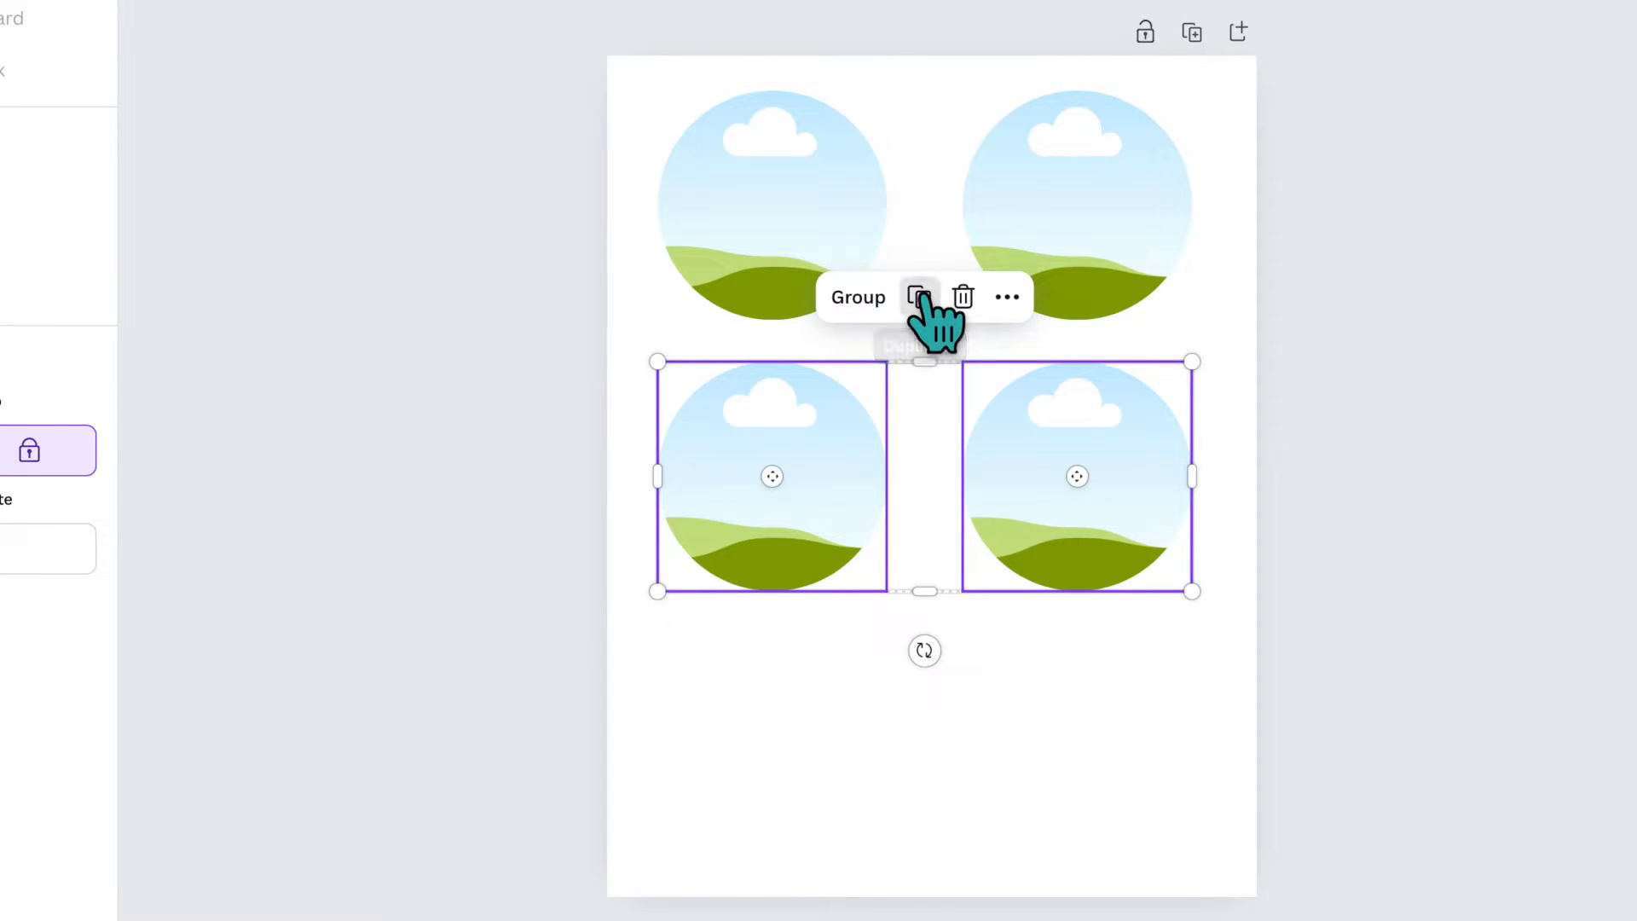
pyautogui.click(919, 297)
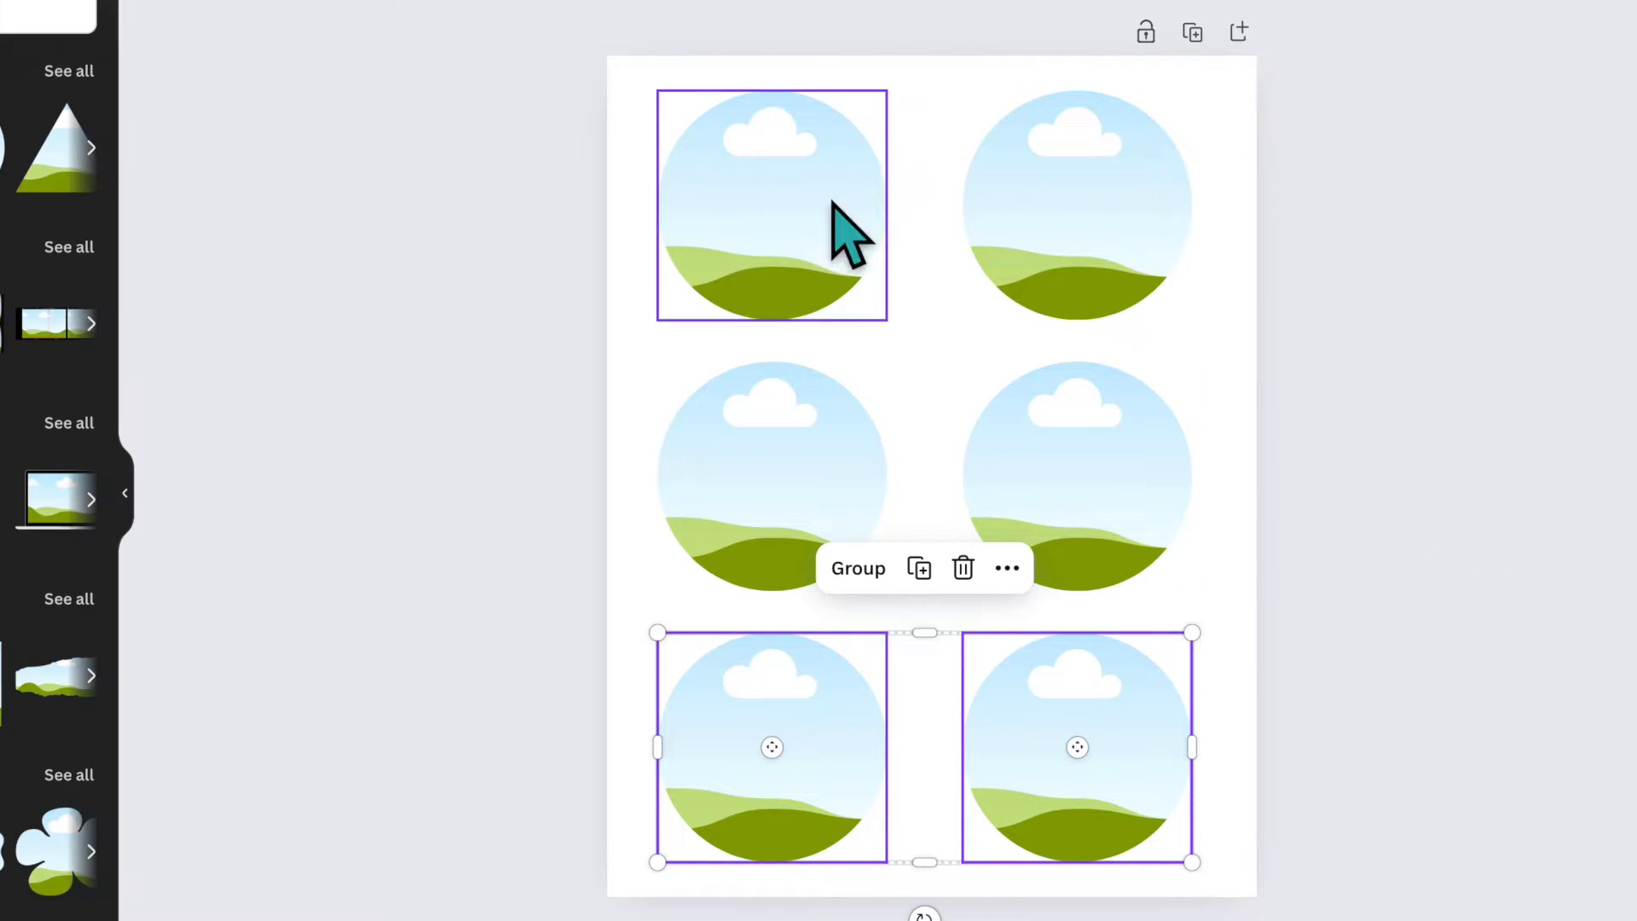
pyautogui.click(1209, 378)
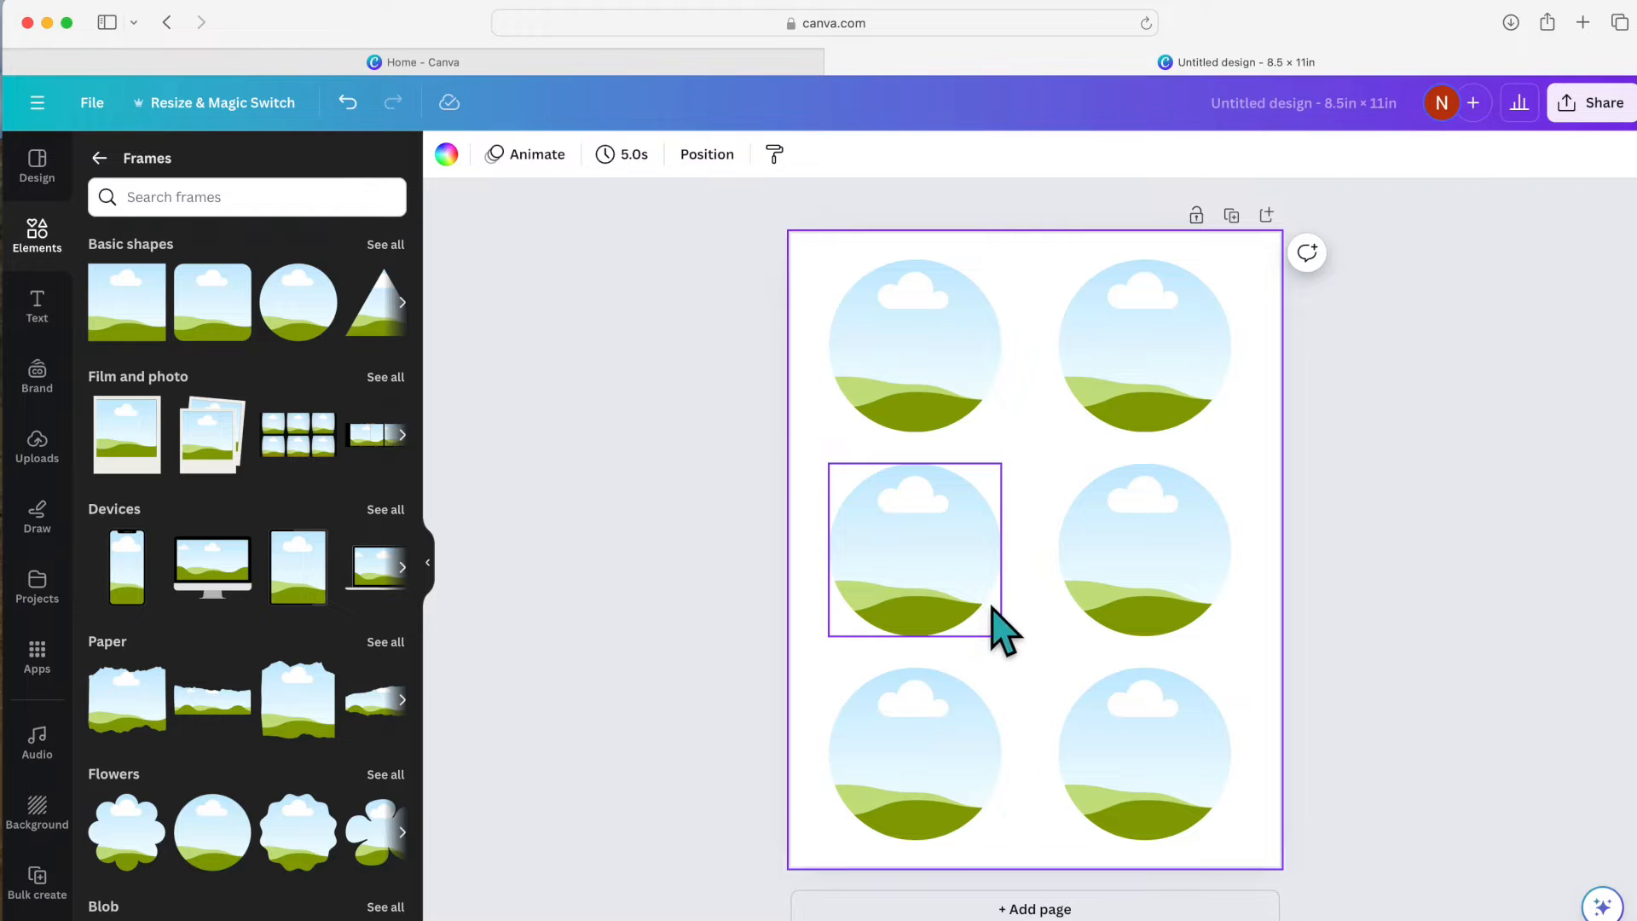
# Search the elements for "fall farm" and show all matching photos
pyautogui.click(40, 237)
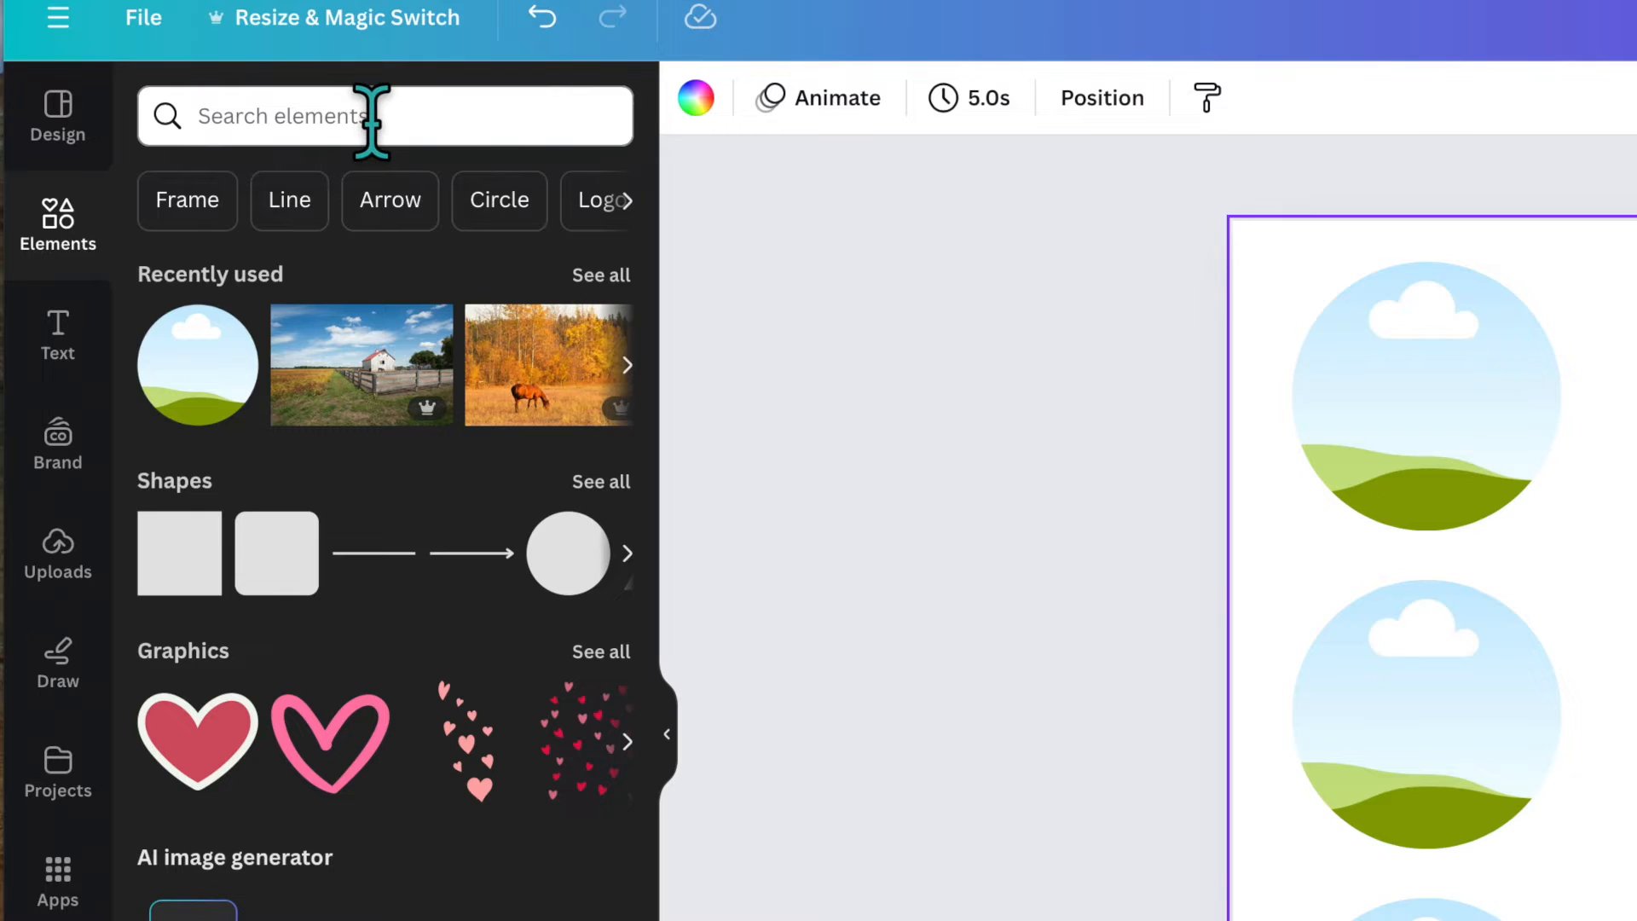
pyautogui.click(371, 121)
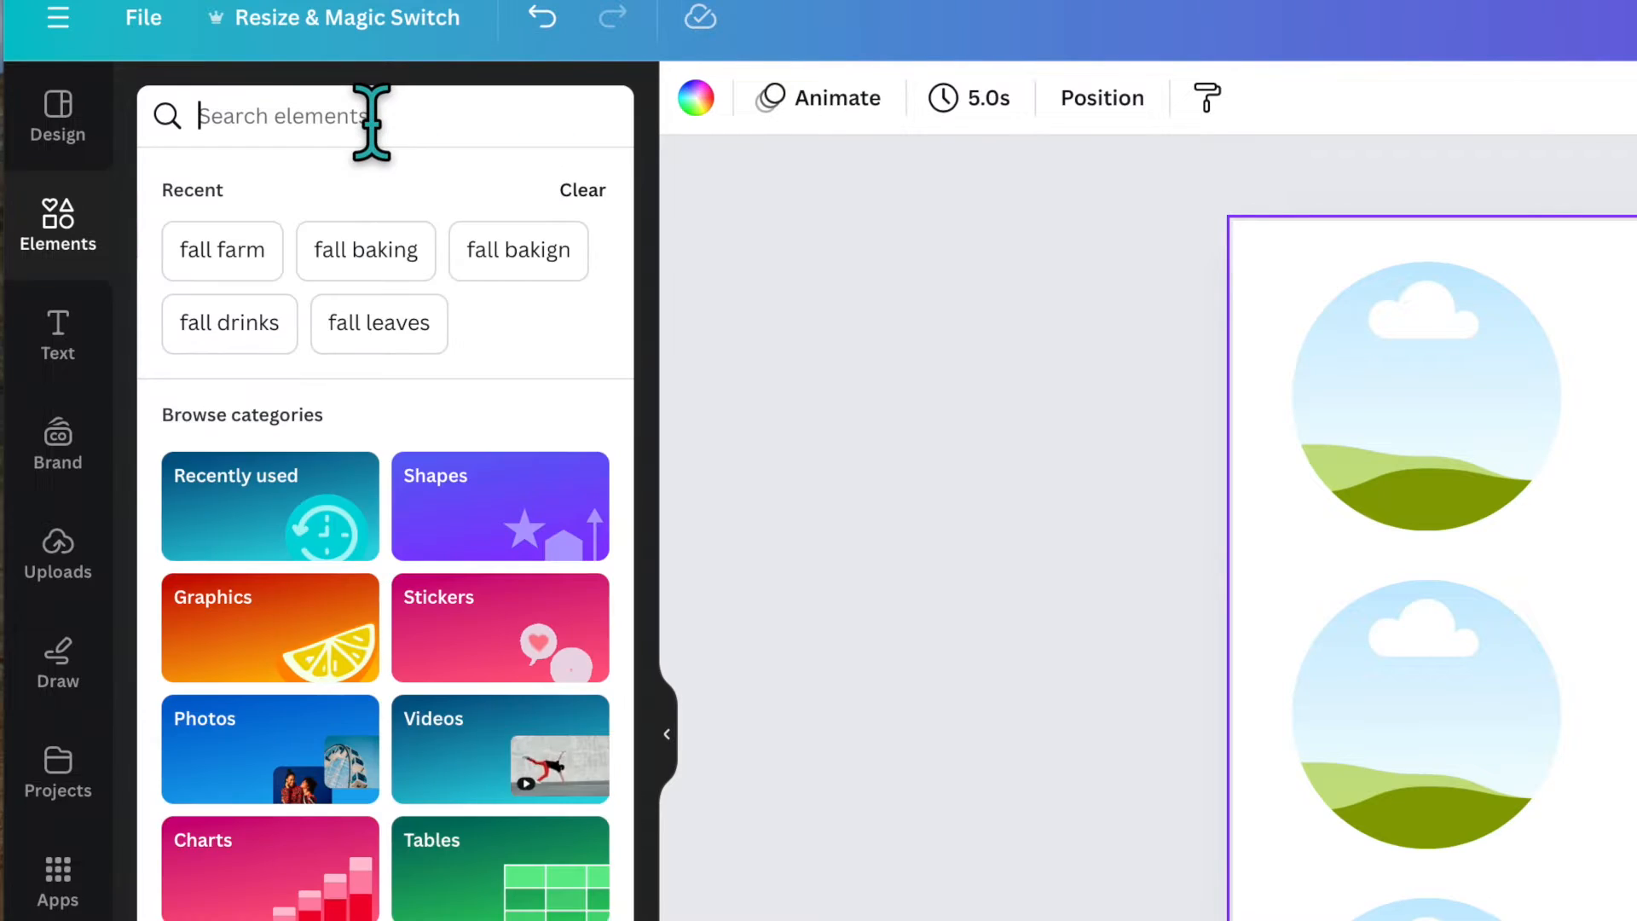
pyautogui.write('fall farm')
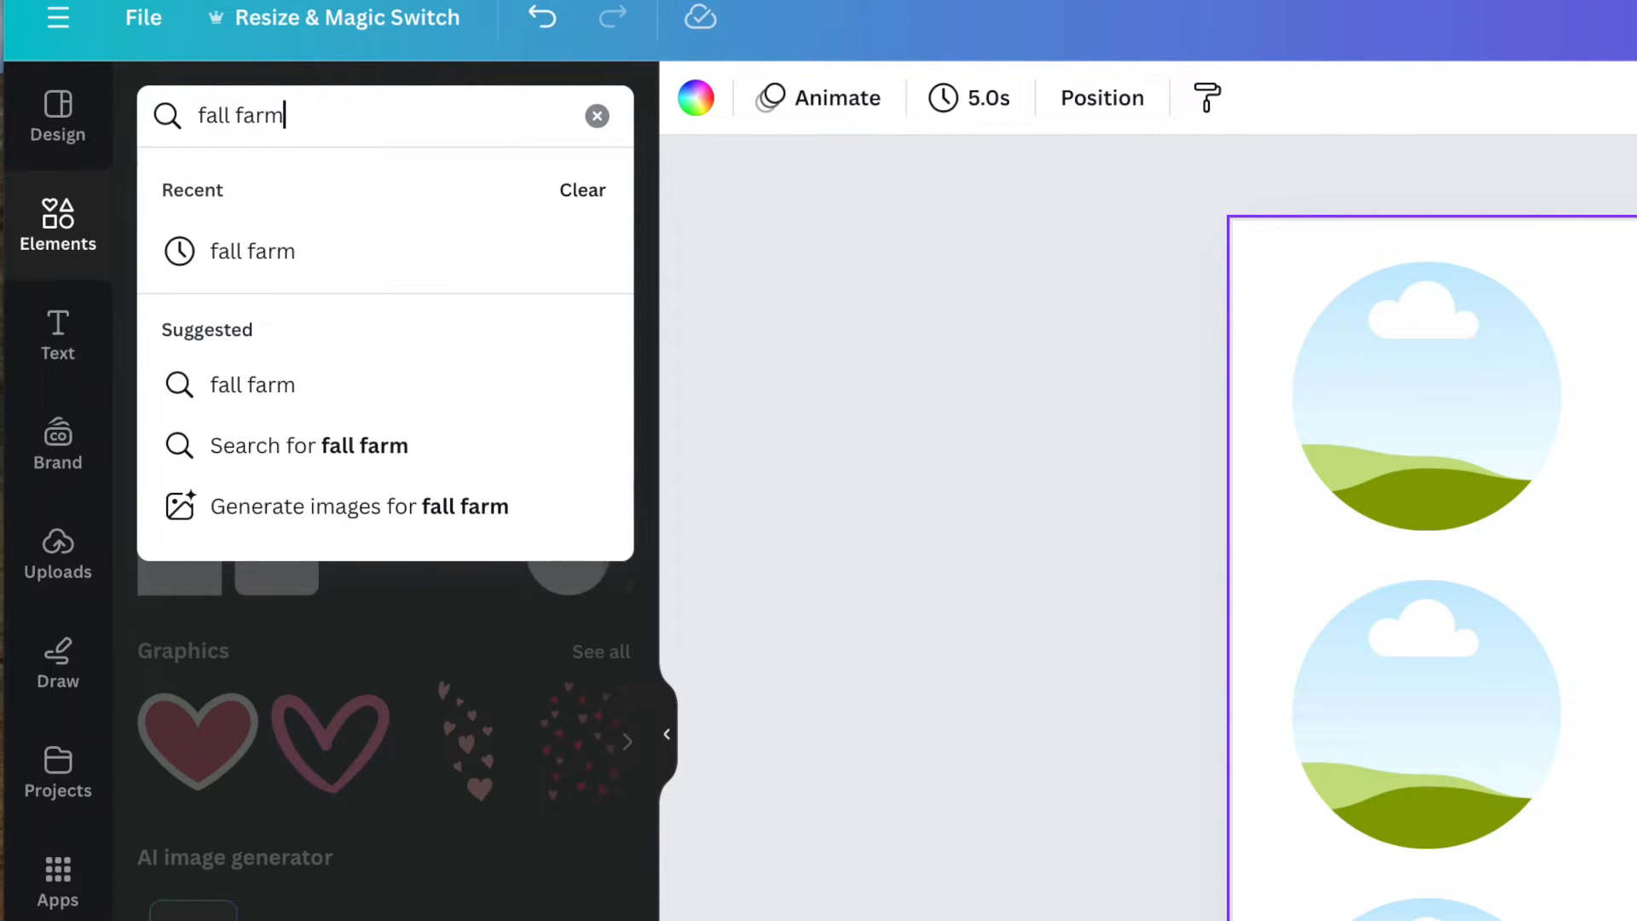
pyautogui.press('Return')
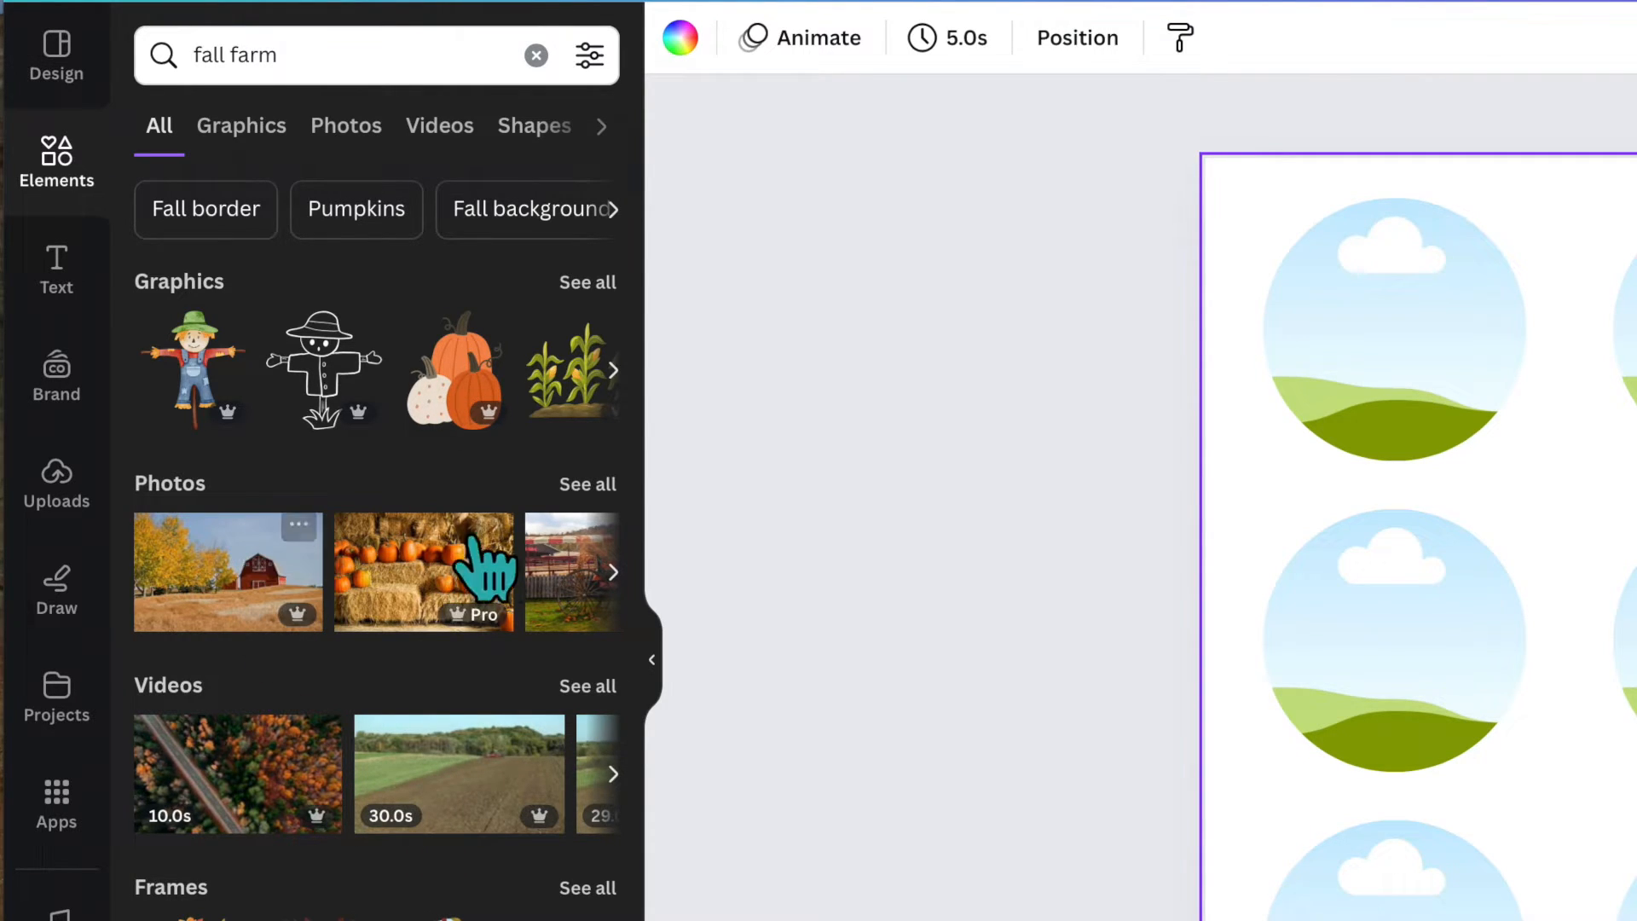
pyautogui.click(587, 484)
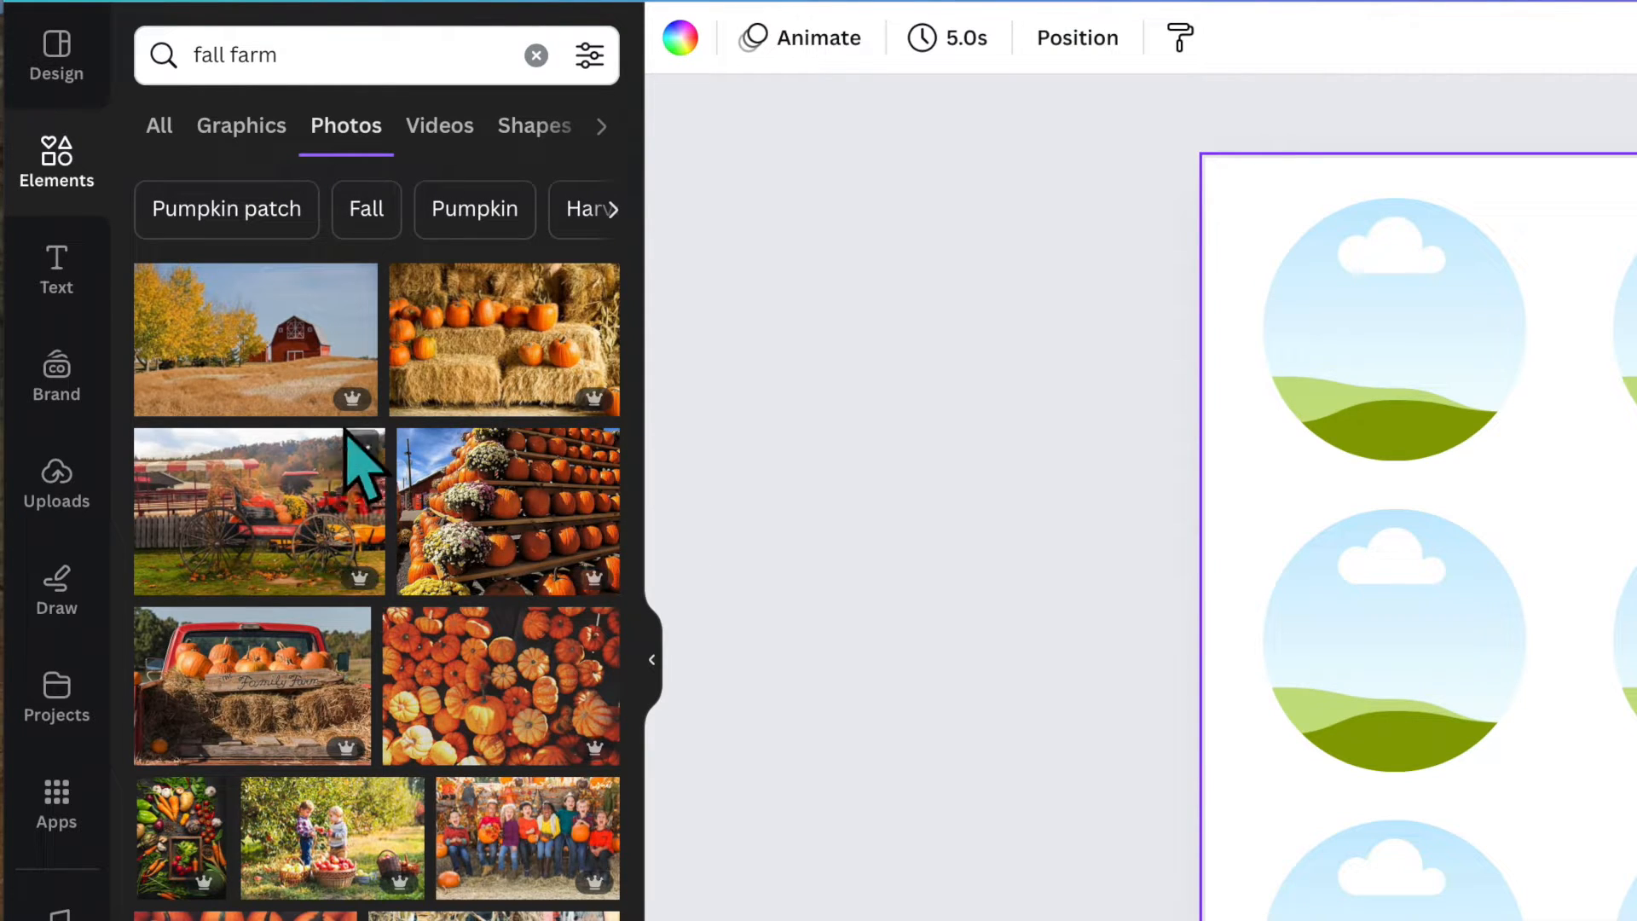
# Browse the fall farm photos and examine the search filters, including the Free price option
pyautogui.moveTo(337, 409)
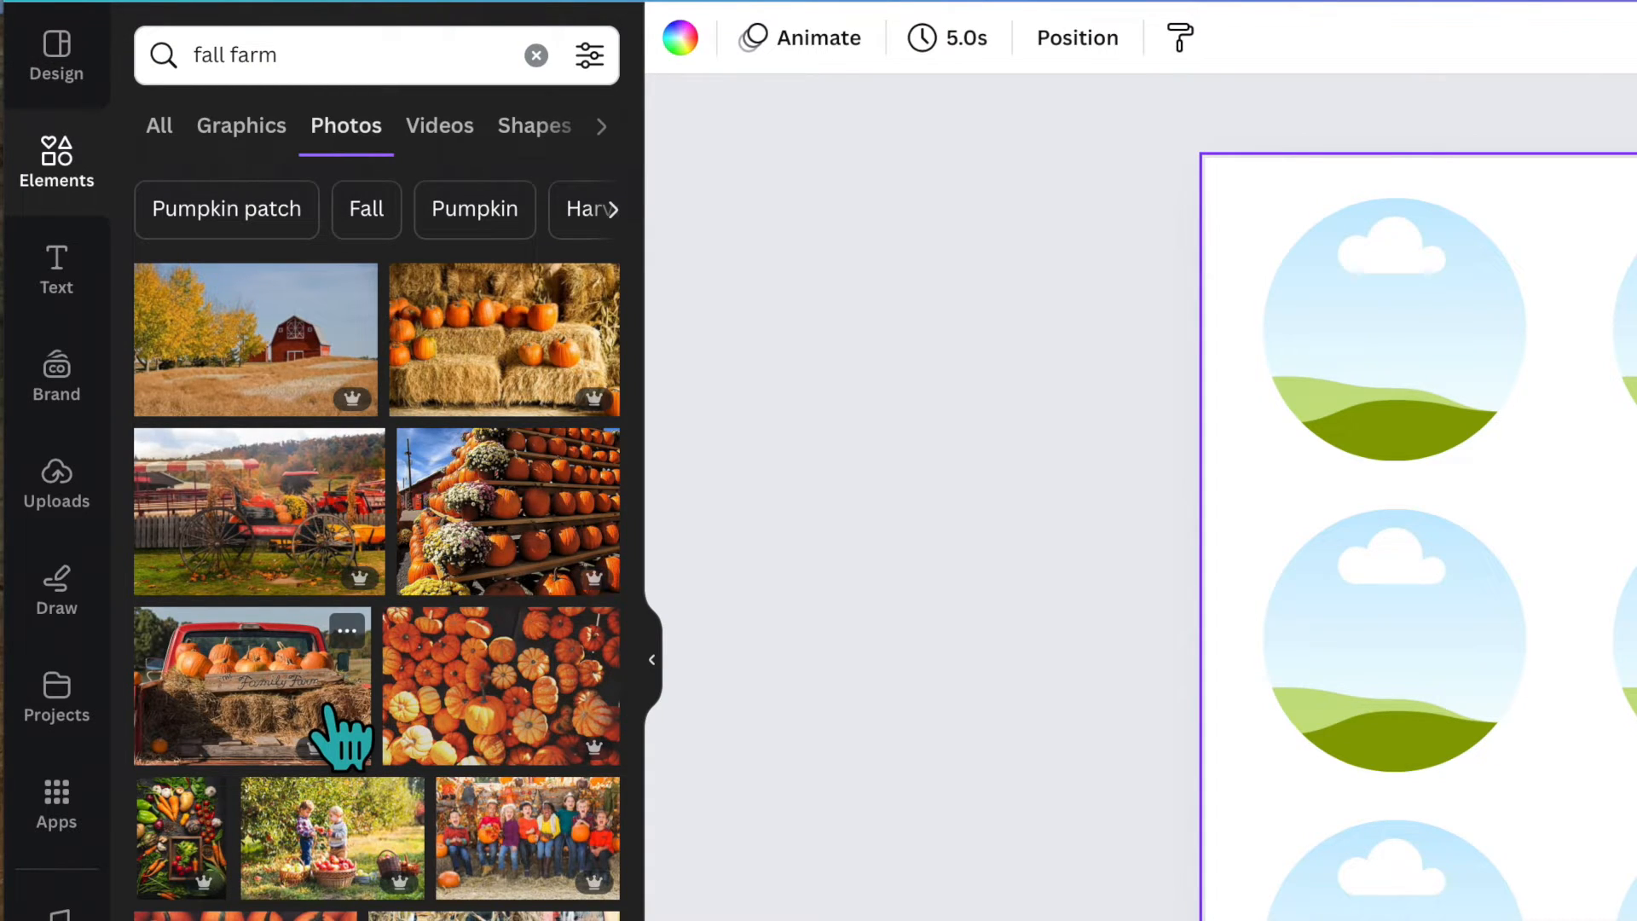
pyautogui.scroll(-5, 341, 734)
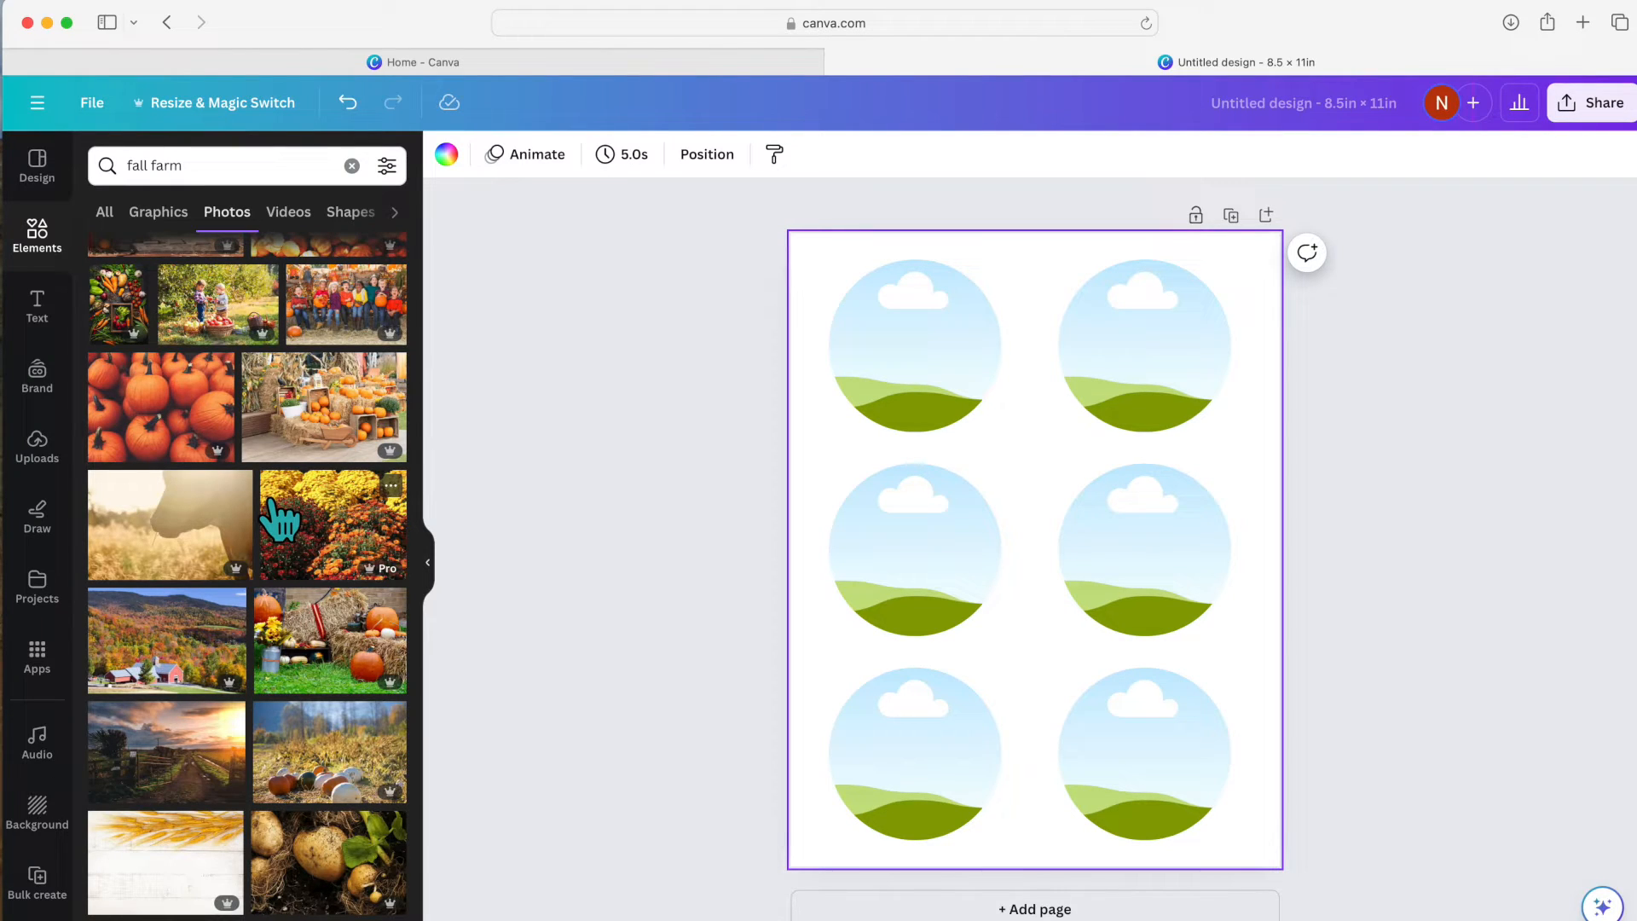
pyautogui.scroll(-3, 275, 515)
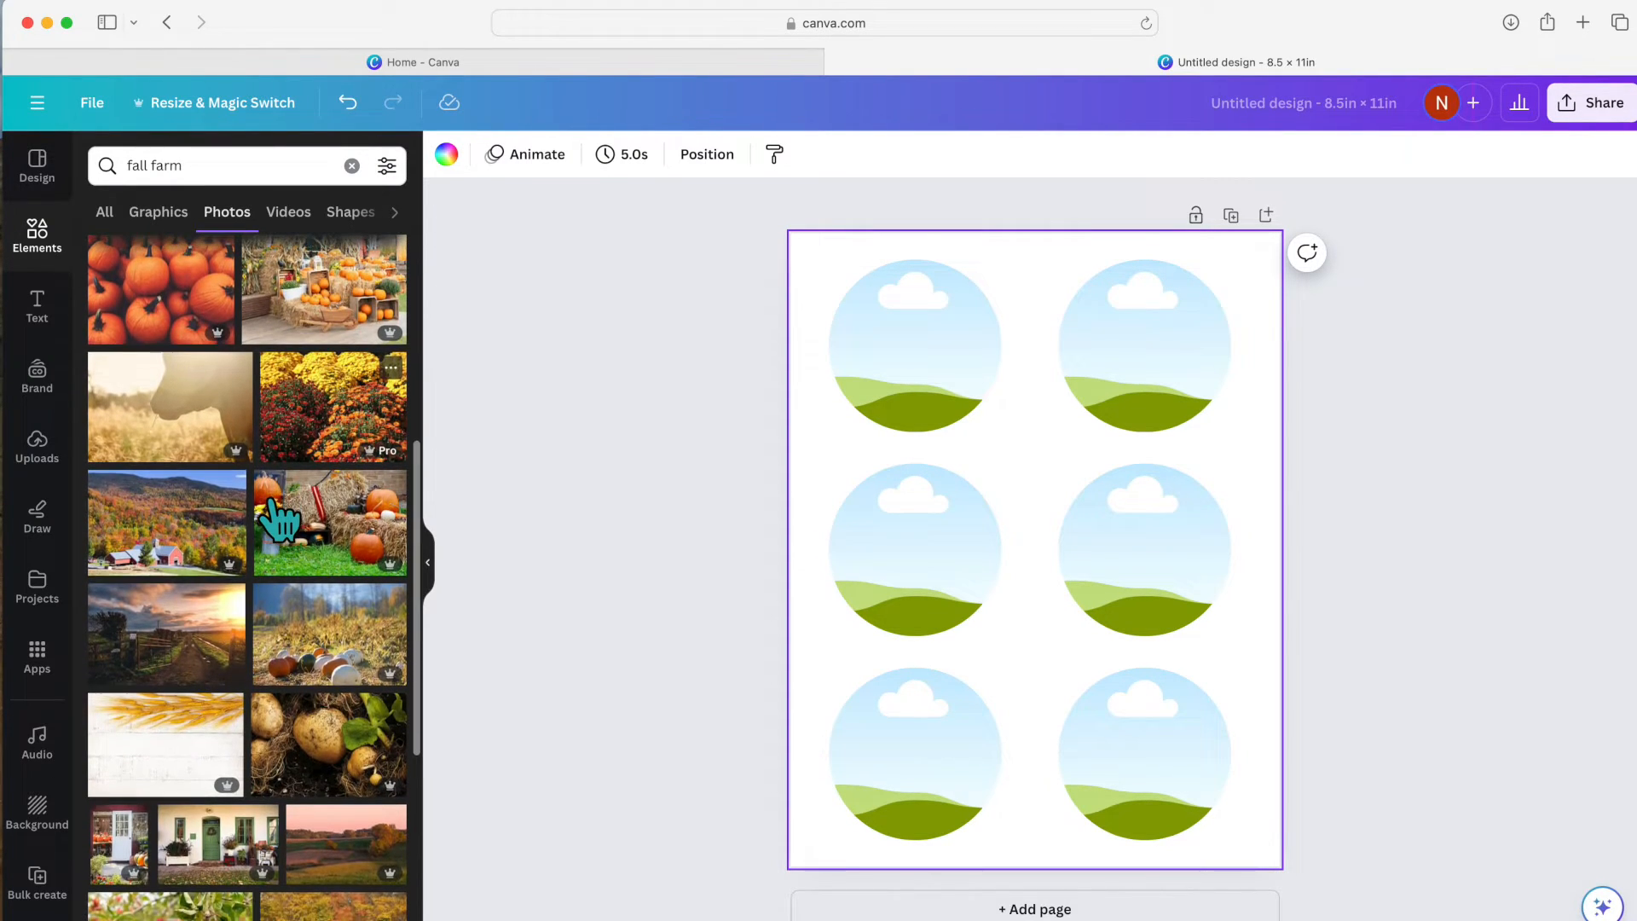
pyautogui.scroll(-3, 322, 685)
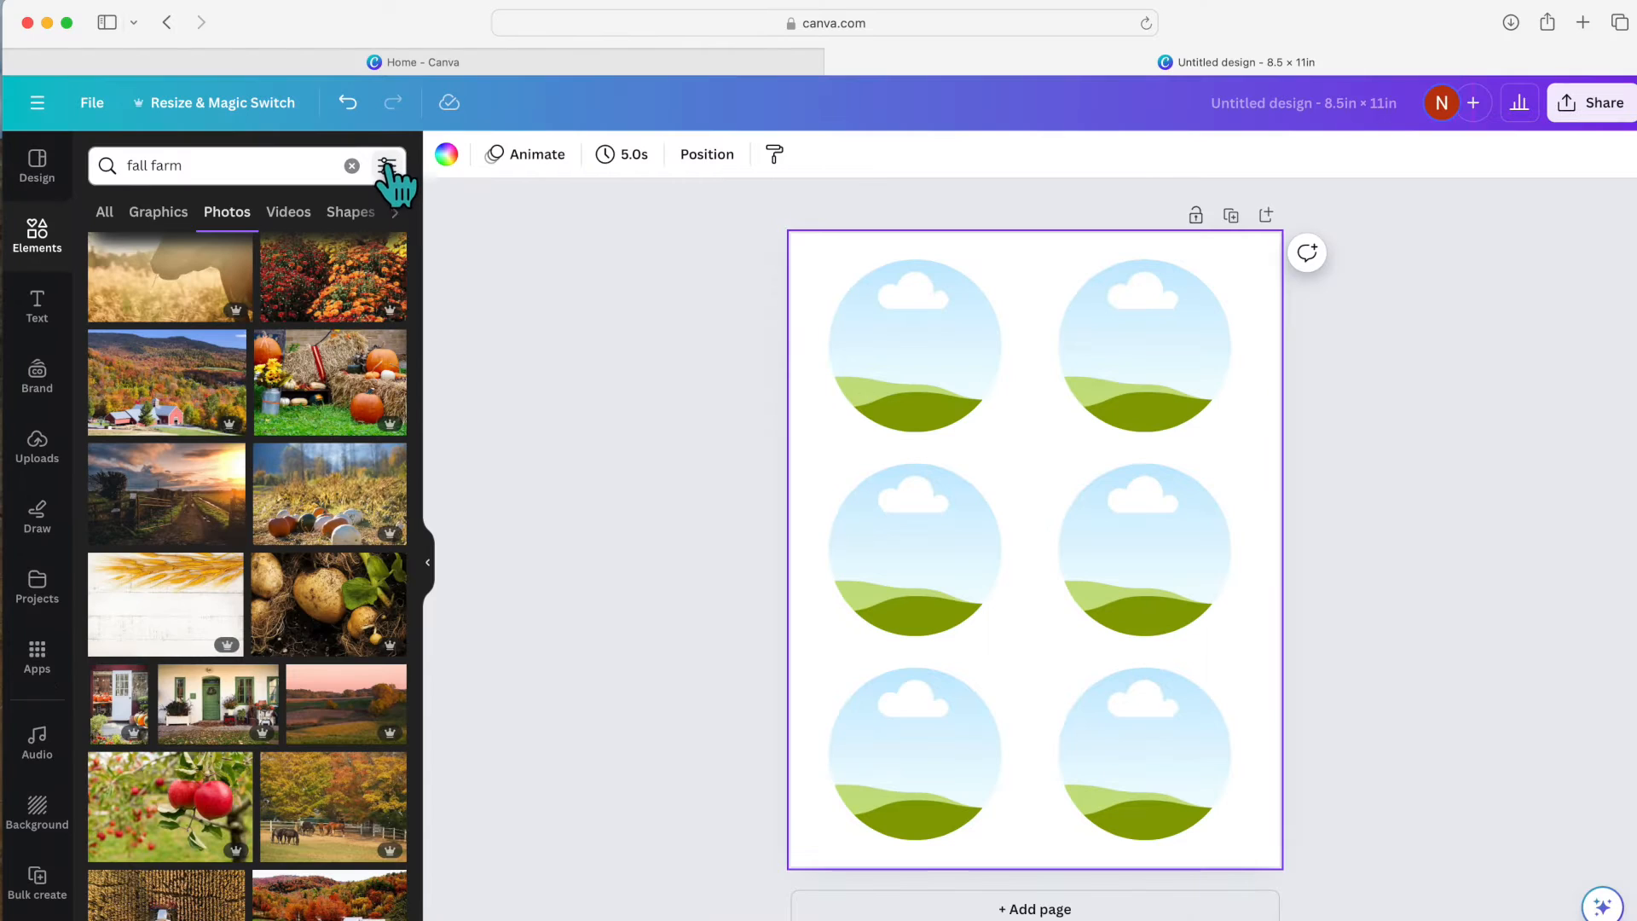
pyautogui.click(387, 166)
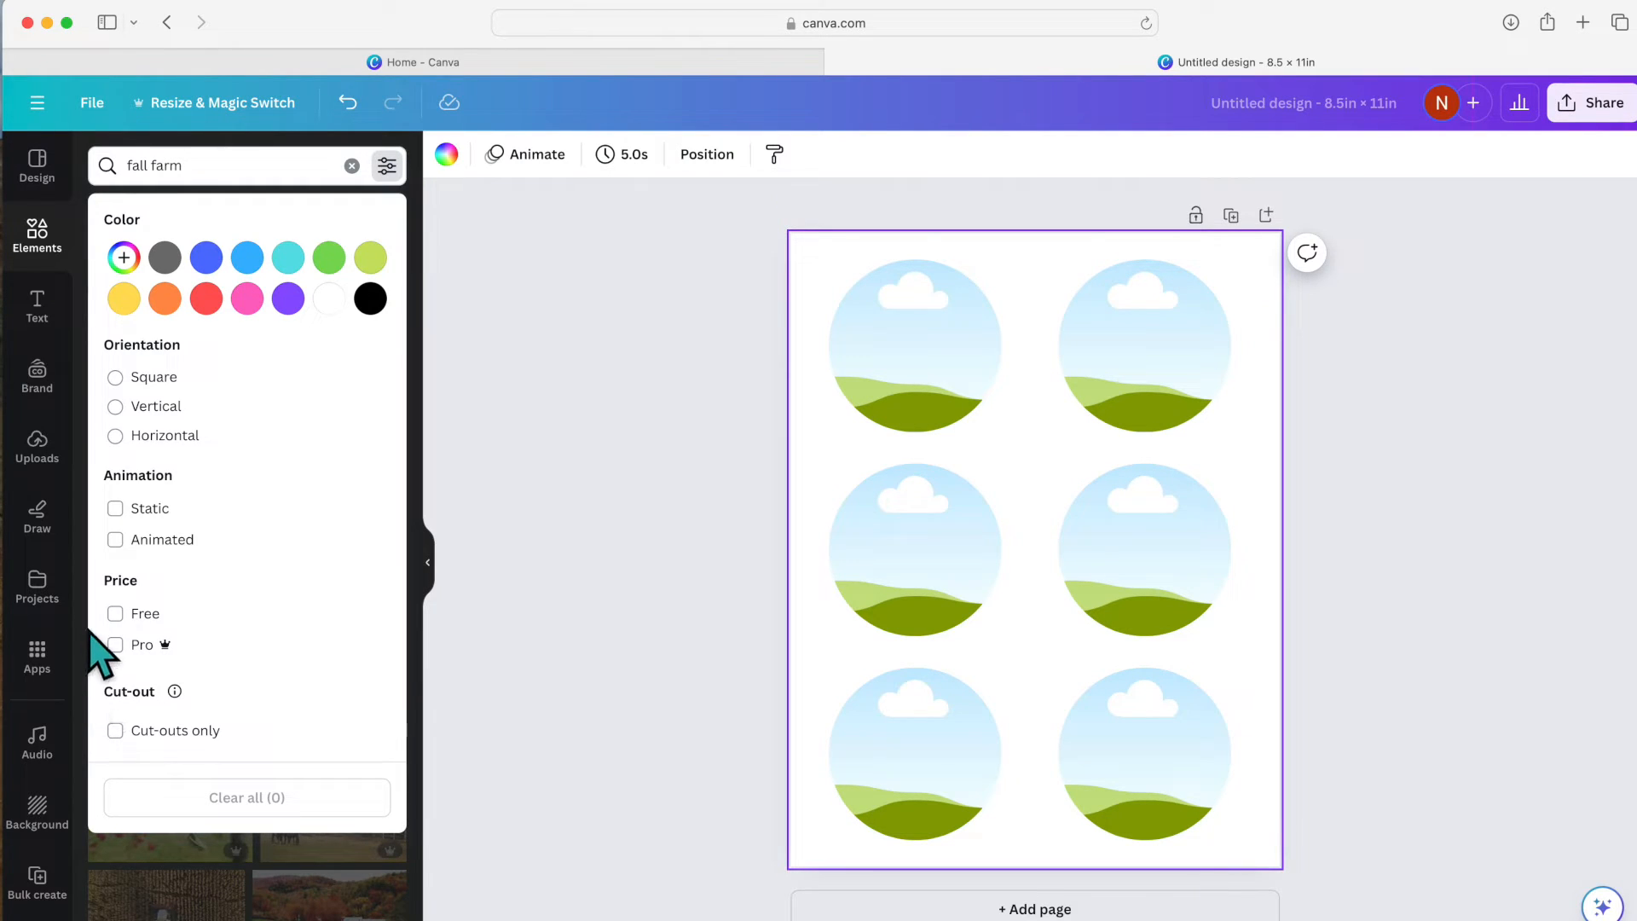
pyautogui.click(115, 614)
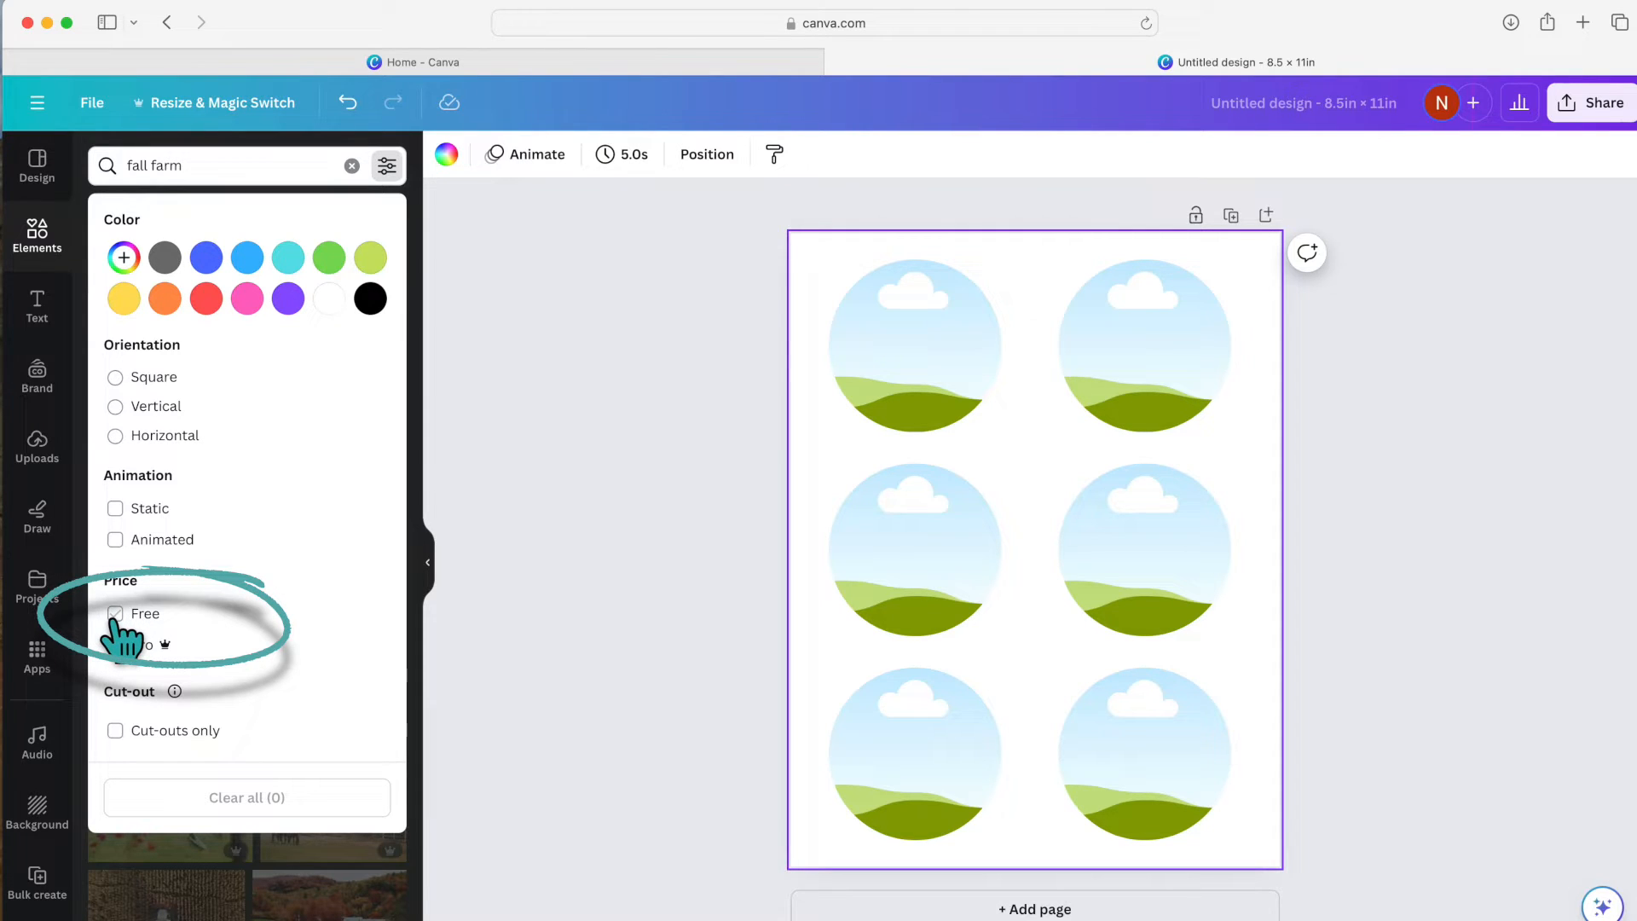
pyautogui.click(262, 859)
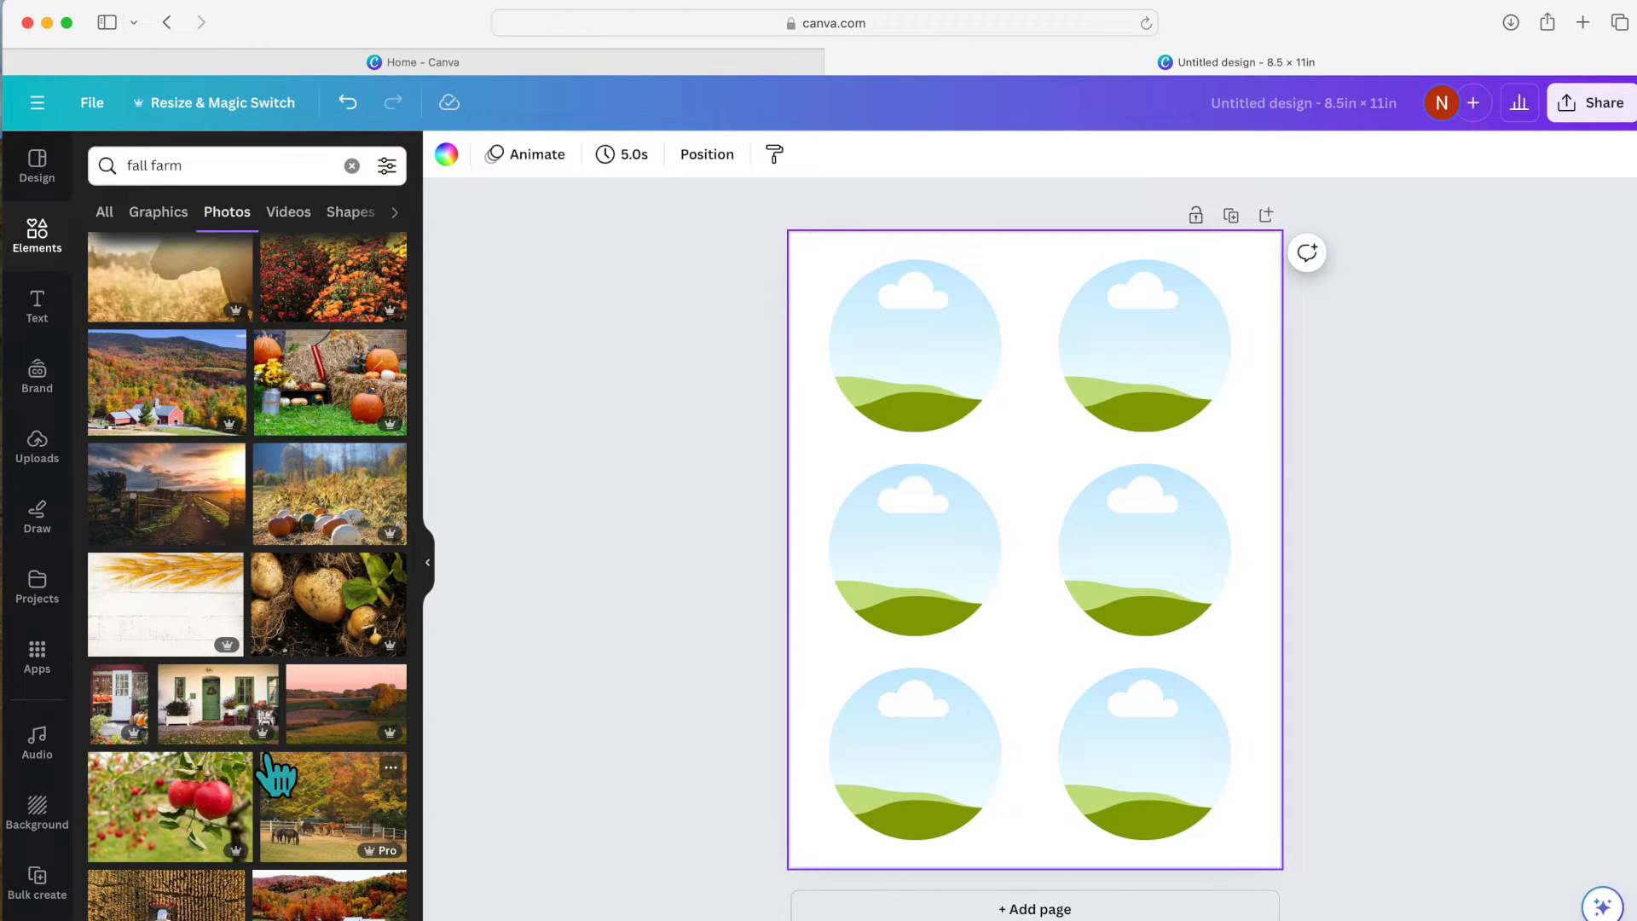
pyautogui.scroll(5, 277, 776)
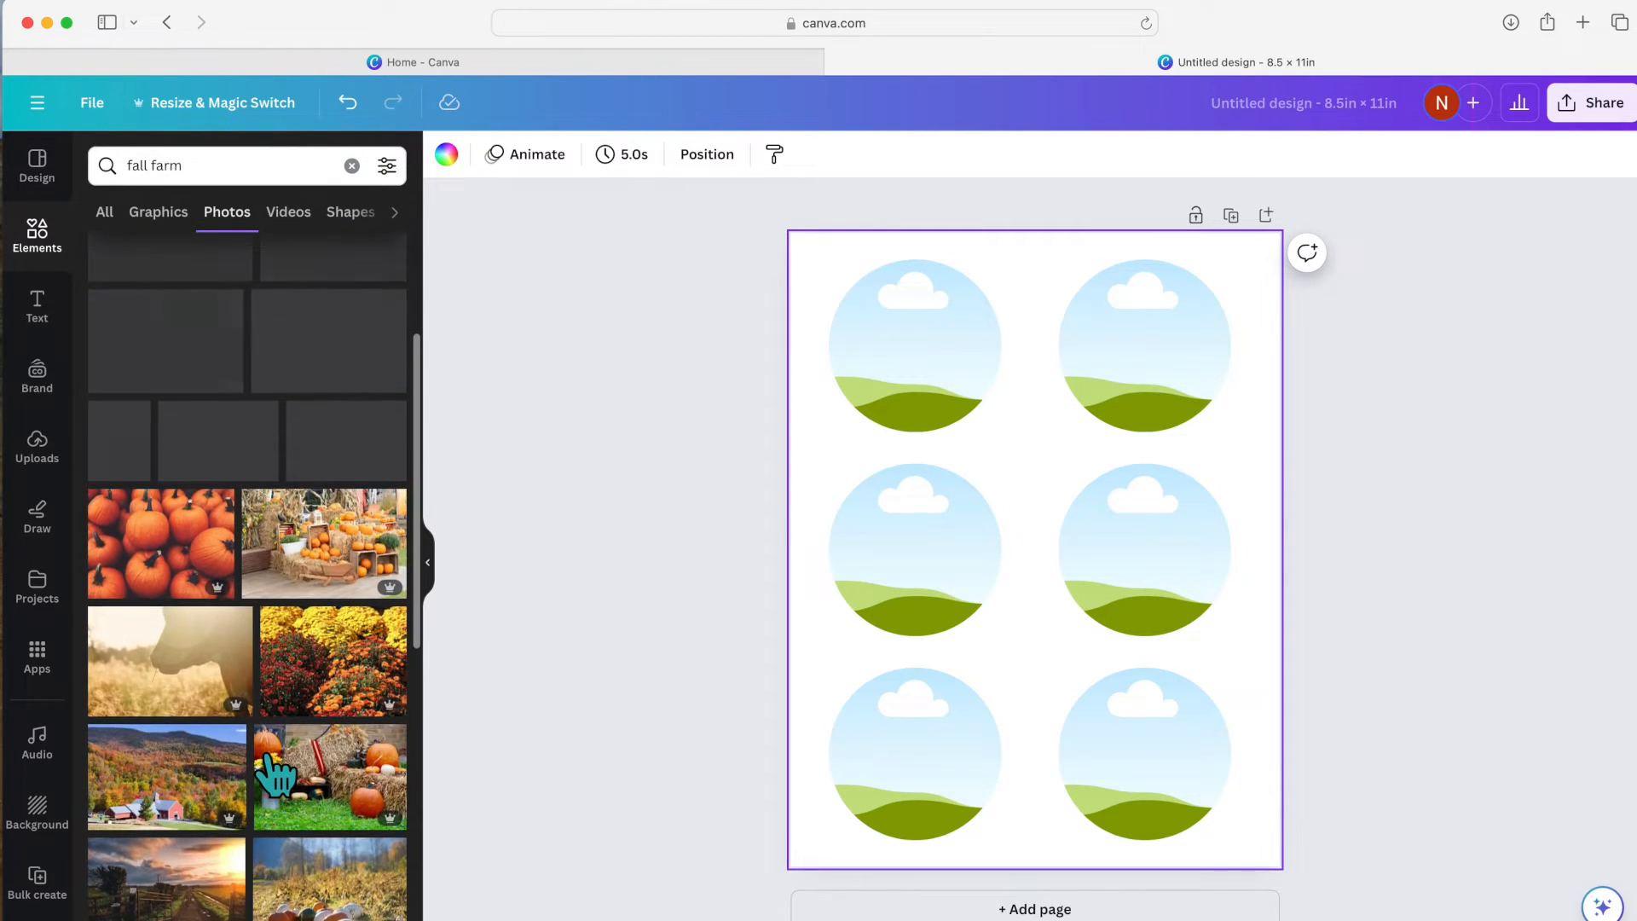
pyautogui.scroll(3, 277, 776)
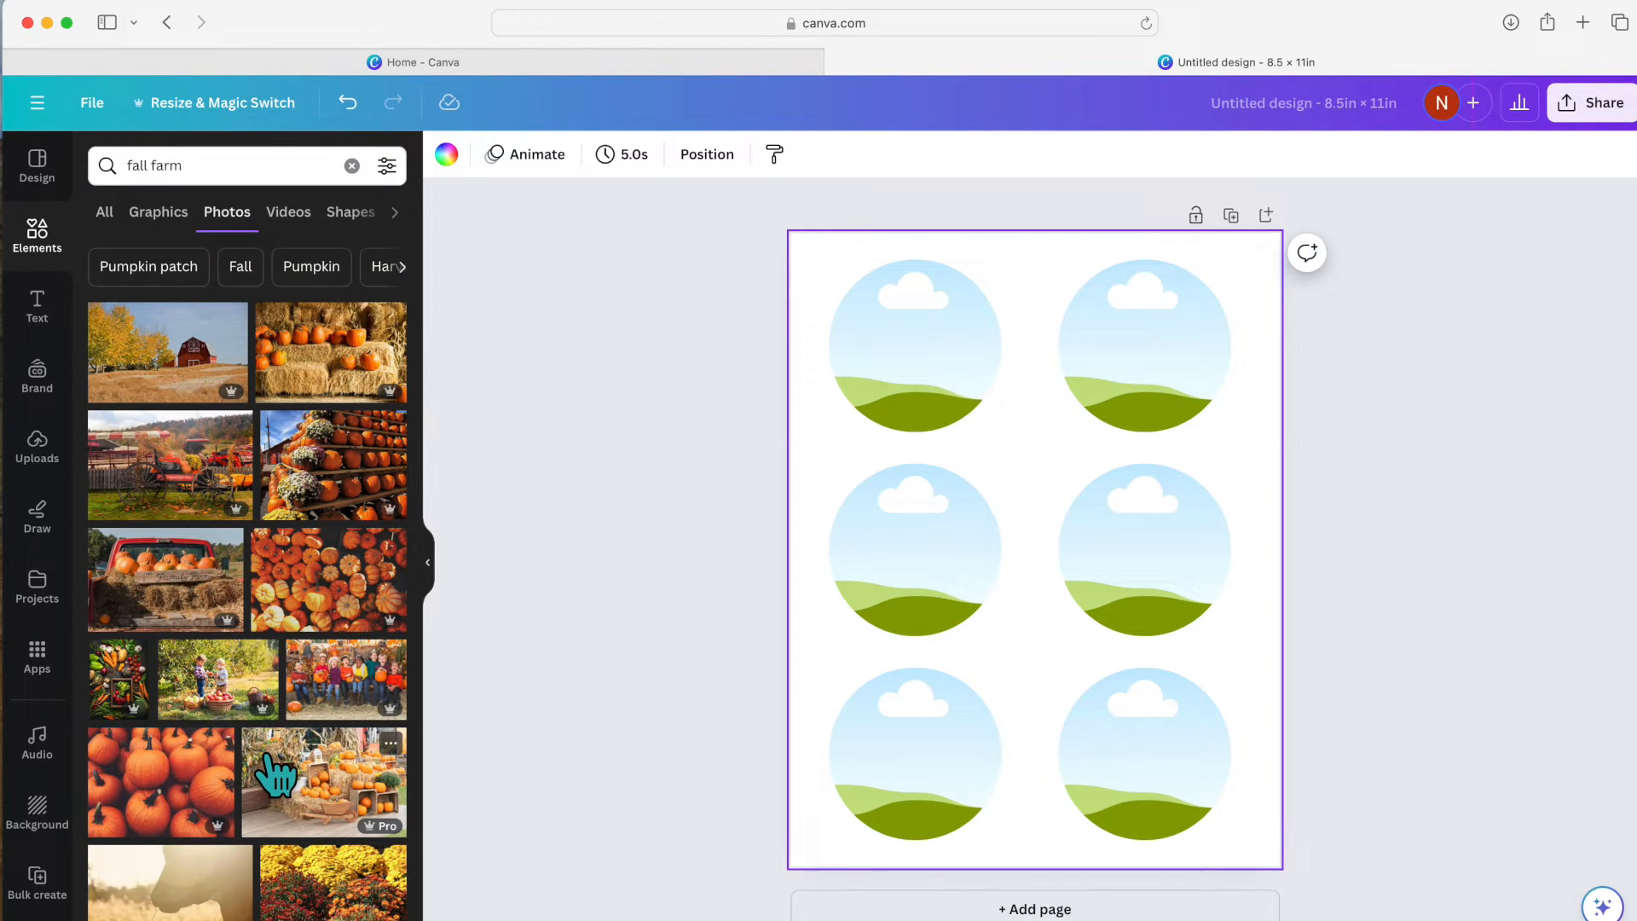
# Fill the top-left circular frame with the harvest wagon photo and shift it inside the frame so the wagon is centered
pyautogui.moveTo(175, 490); pyautogui.dragTo(908, 324)
pyautogui.click(913, 405)
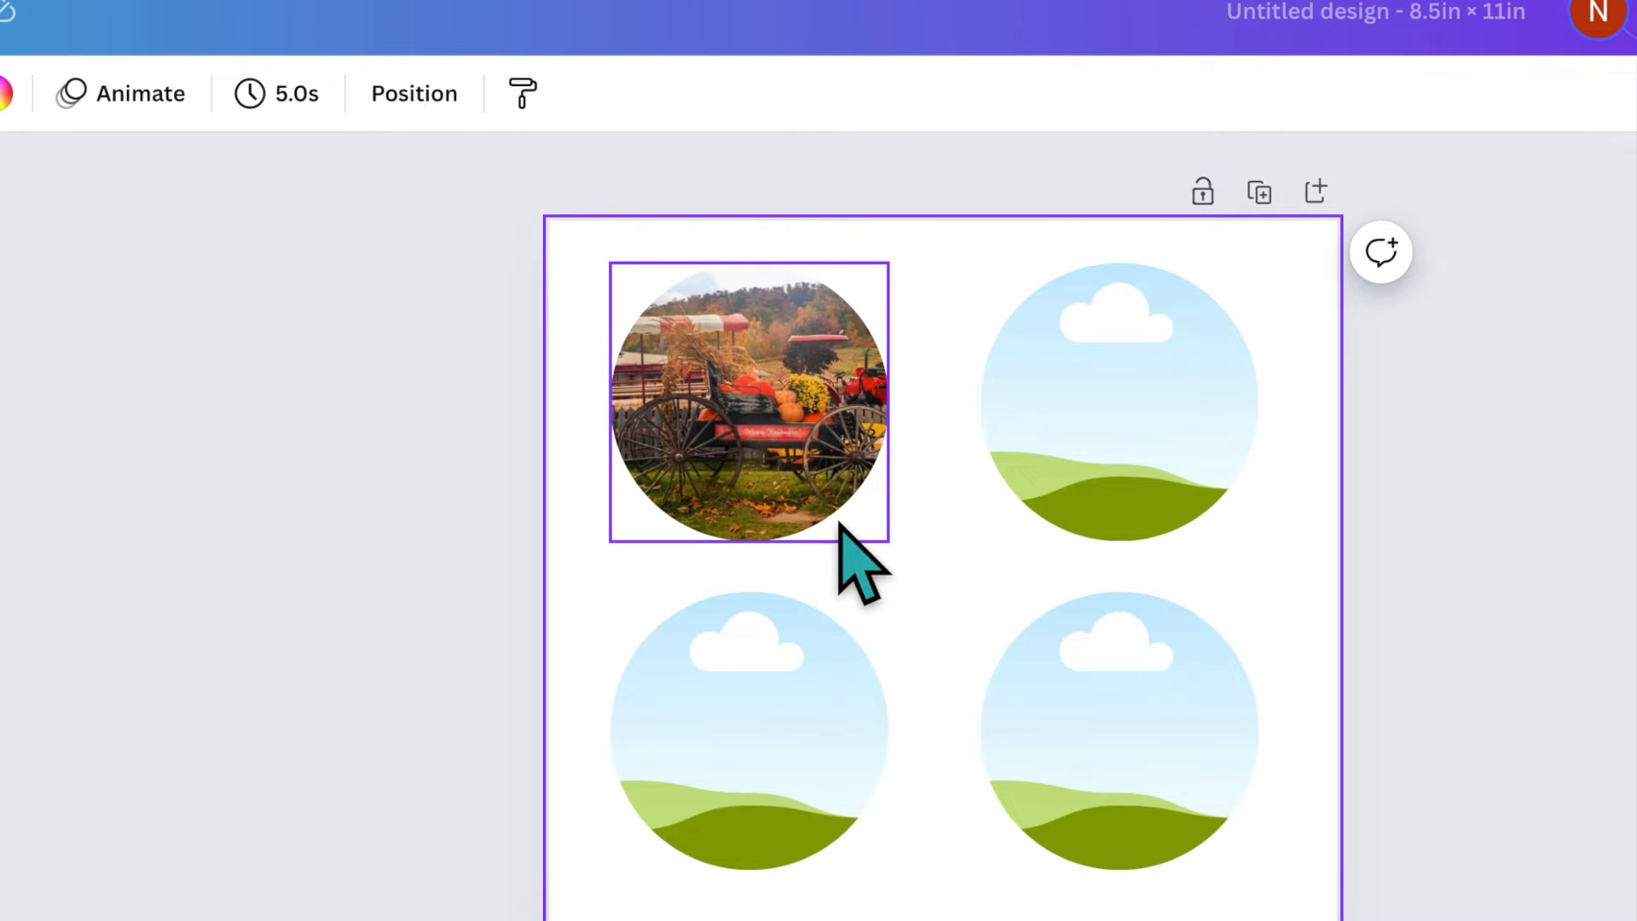
pyautogui.doubleClick(770, 414)
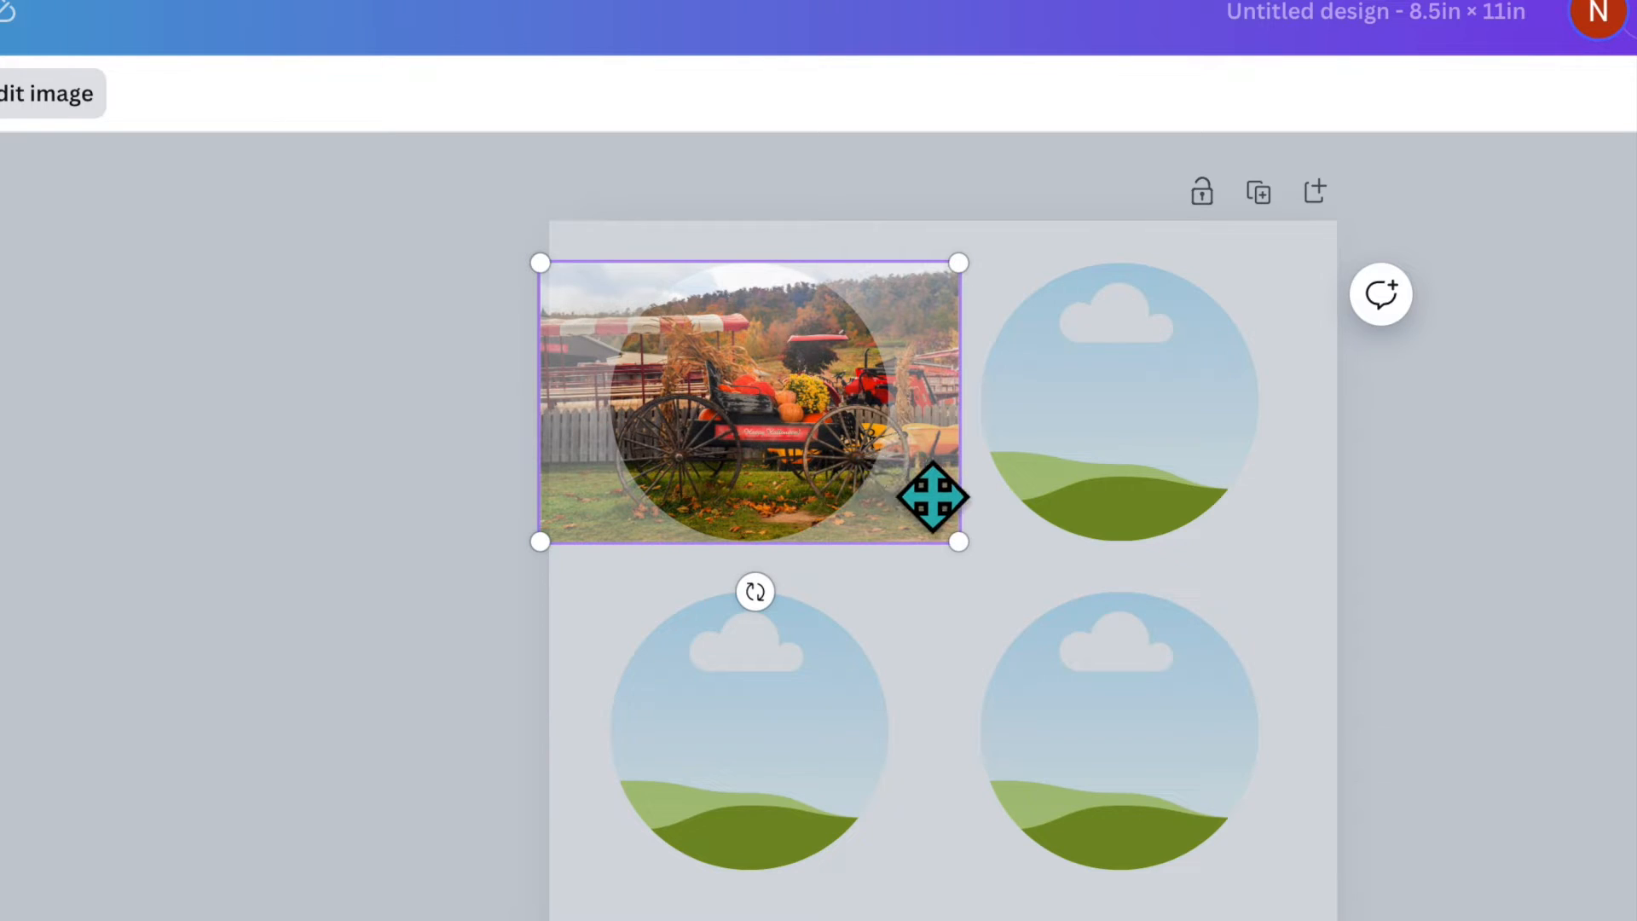
pyautogui.moveTo(921, 503); pyautogui.dragTo(898, 502)
pyautogui.moveTo(879, 502)
pyautogui.mouseDown()
pyautogui.moveTo(855, 501)
pyautogui.moveTo(966, 506)
pyautogui.moveTo(870, 499)
pyautogui.mouseUp()
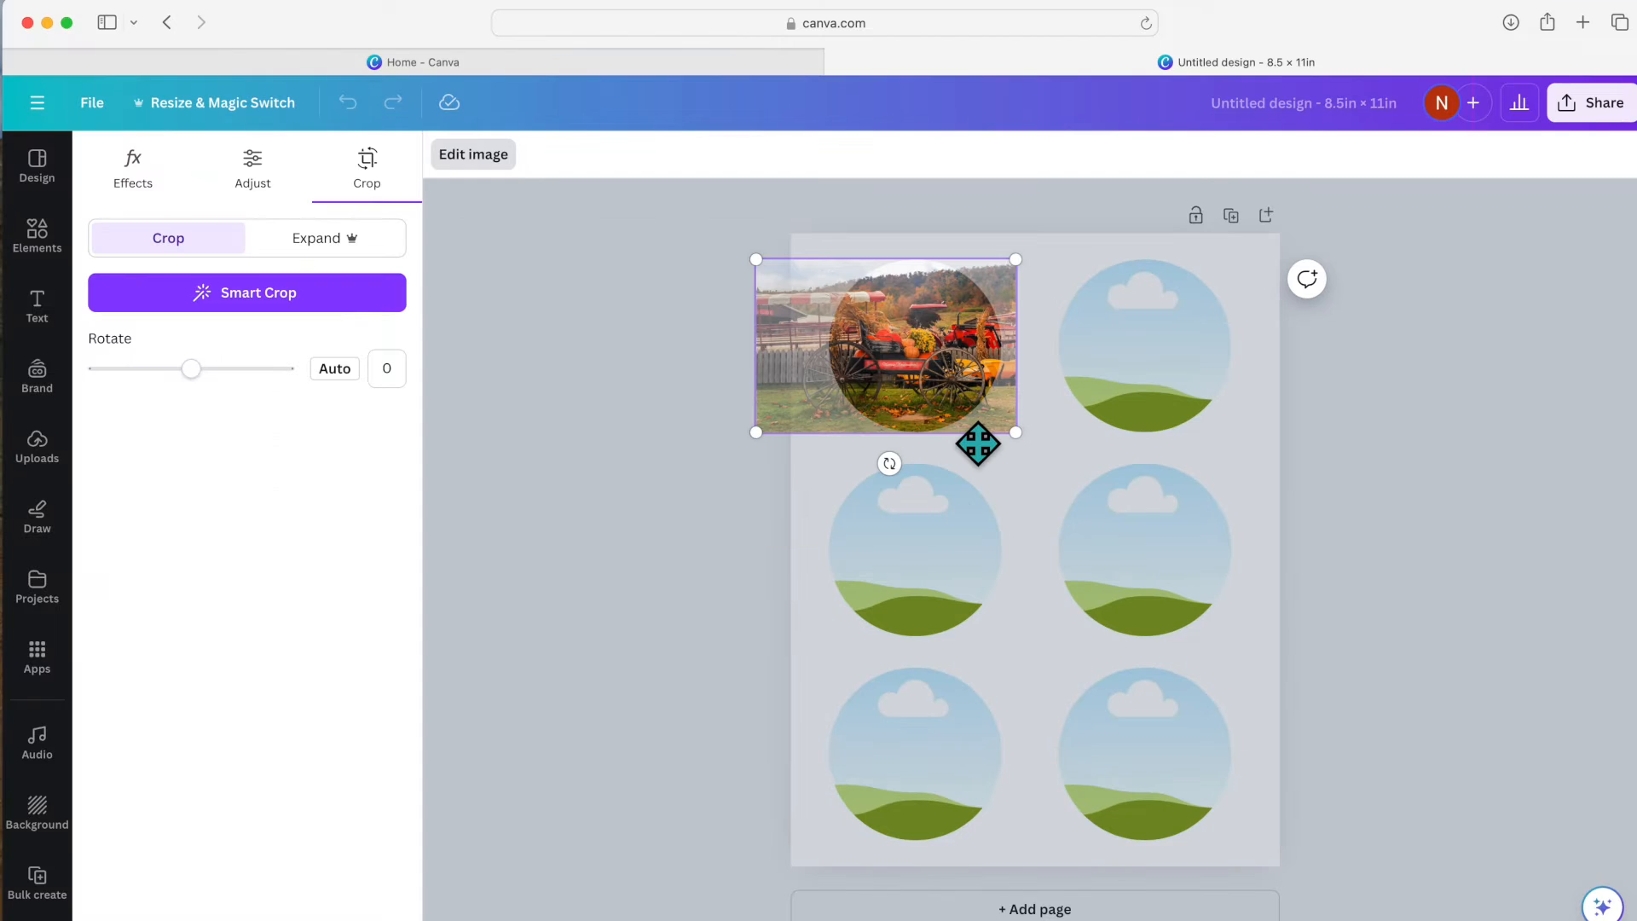
pyautogui.click(769, 503)
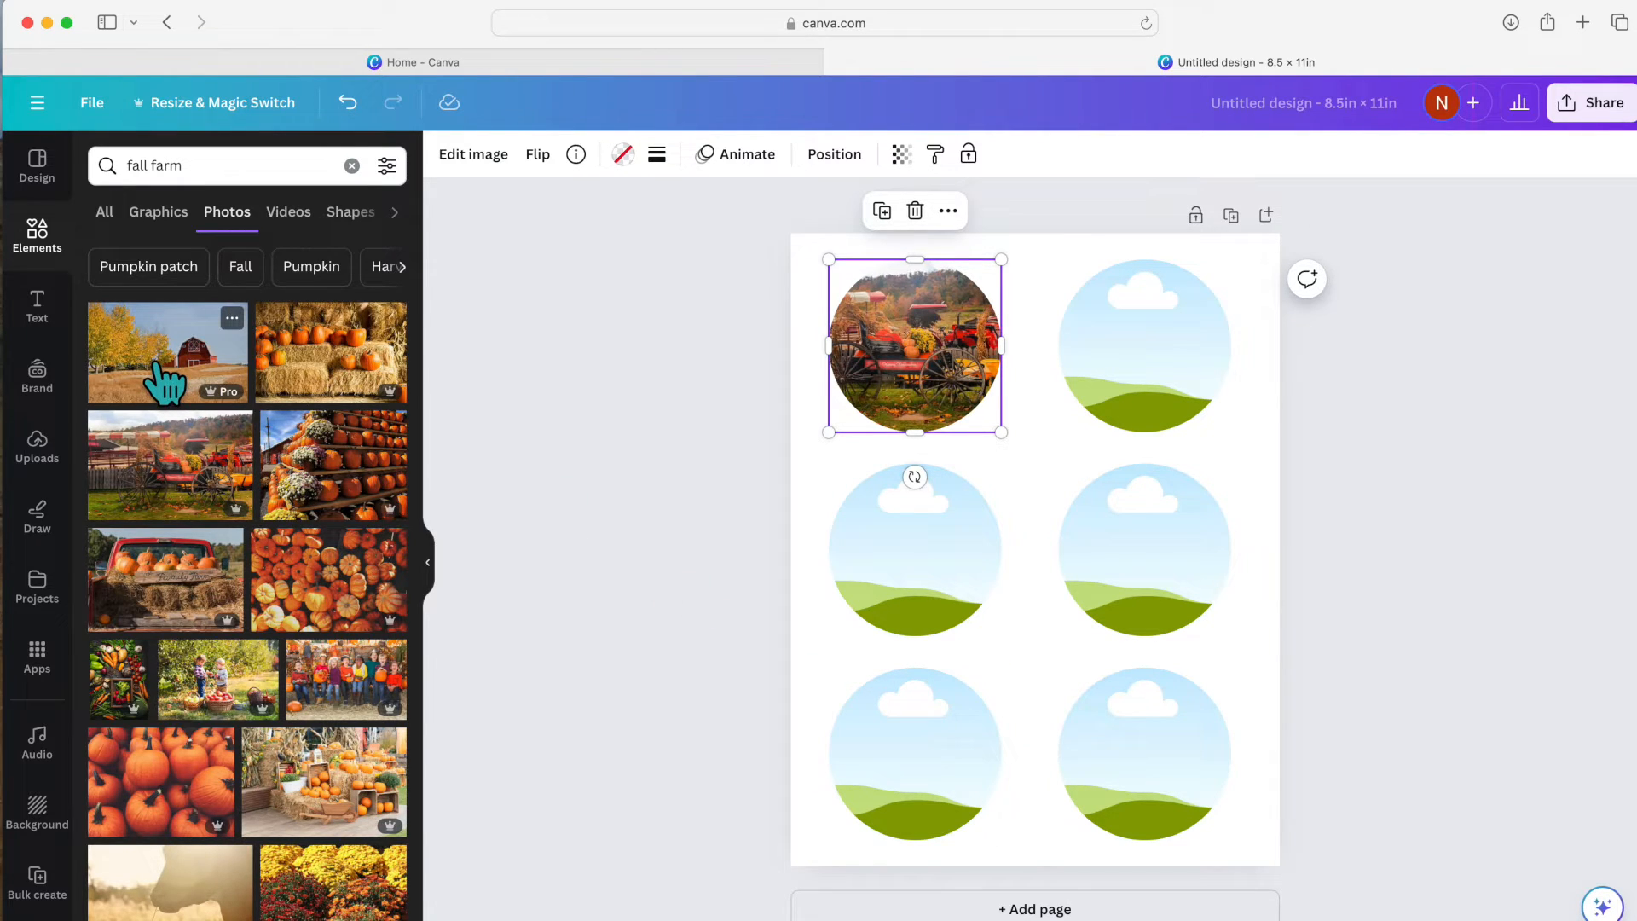
# Fill the top-right circular frame with the red barn and yellow trees photo, then enlarge and reposition it within the frame
pyautogui.moveTo(153, 360); pyautogui.dragTo(1132, 343)
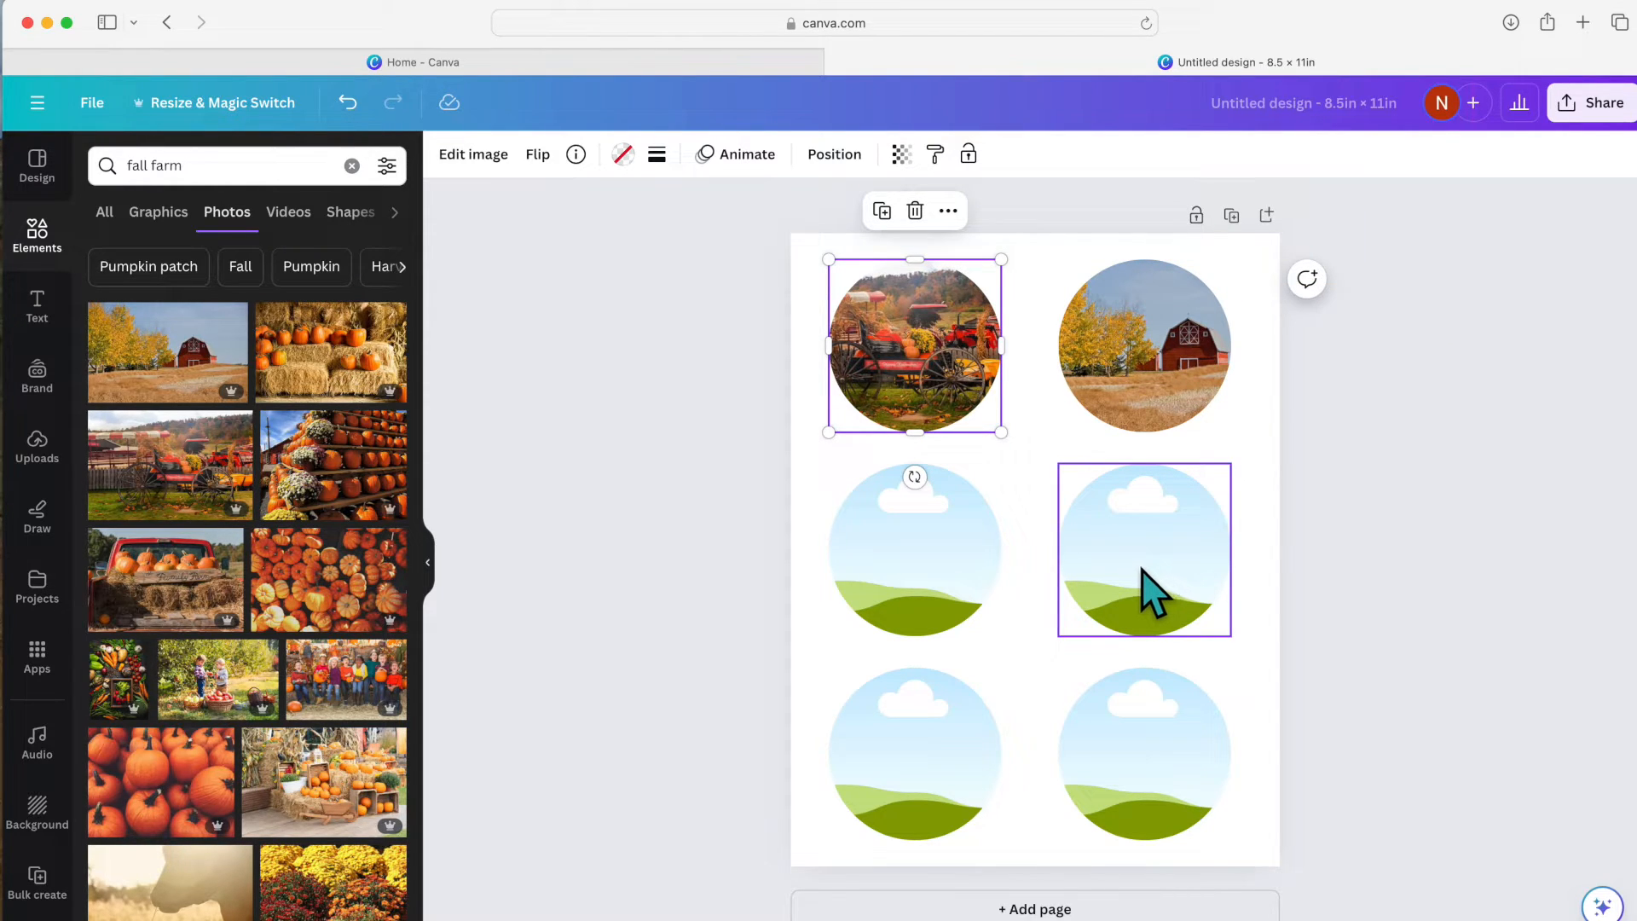
pyautogui.doubleClick(1178, 376)
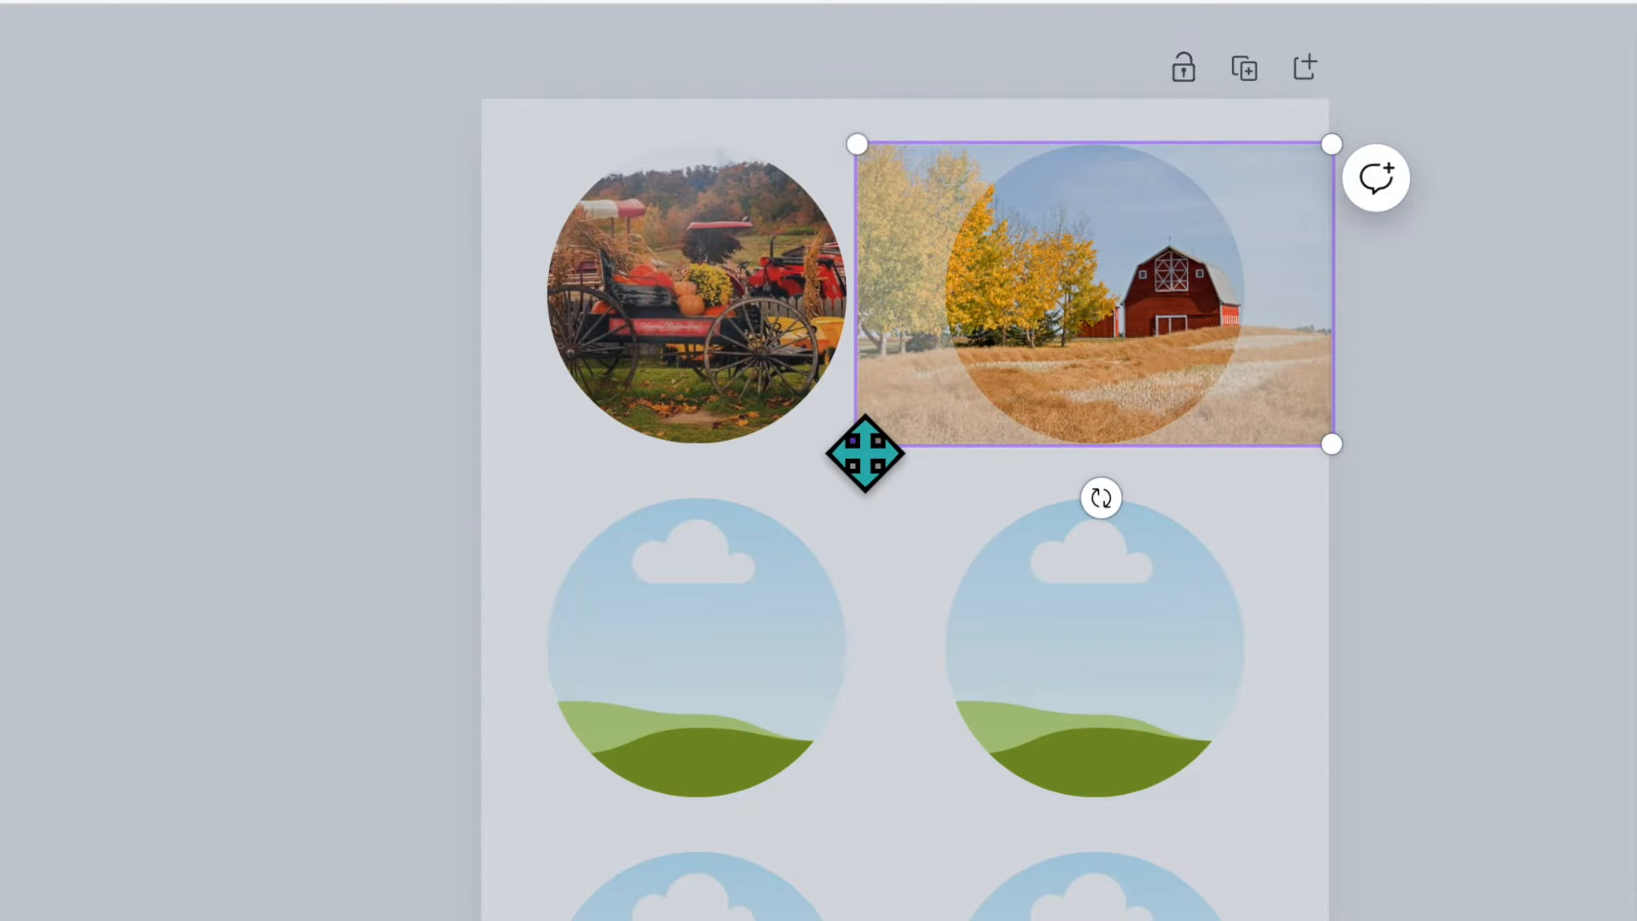
pyautogui.moveTo(852, 446); pyautogui.dragTo(714, 480)
pyautogui.moveTo(895, 440); pyautogui.dragTo(919, 413)
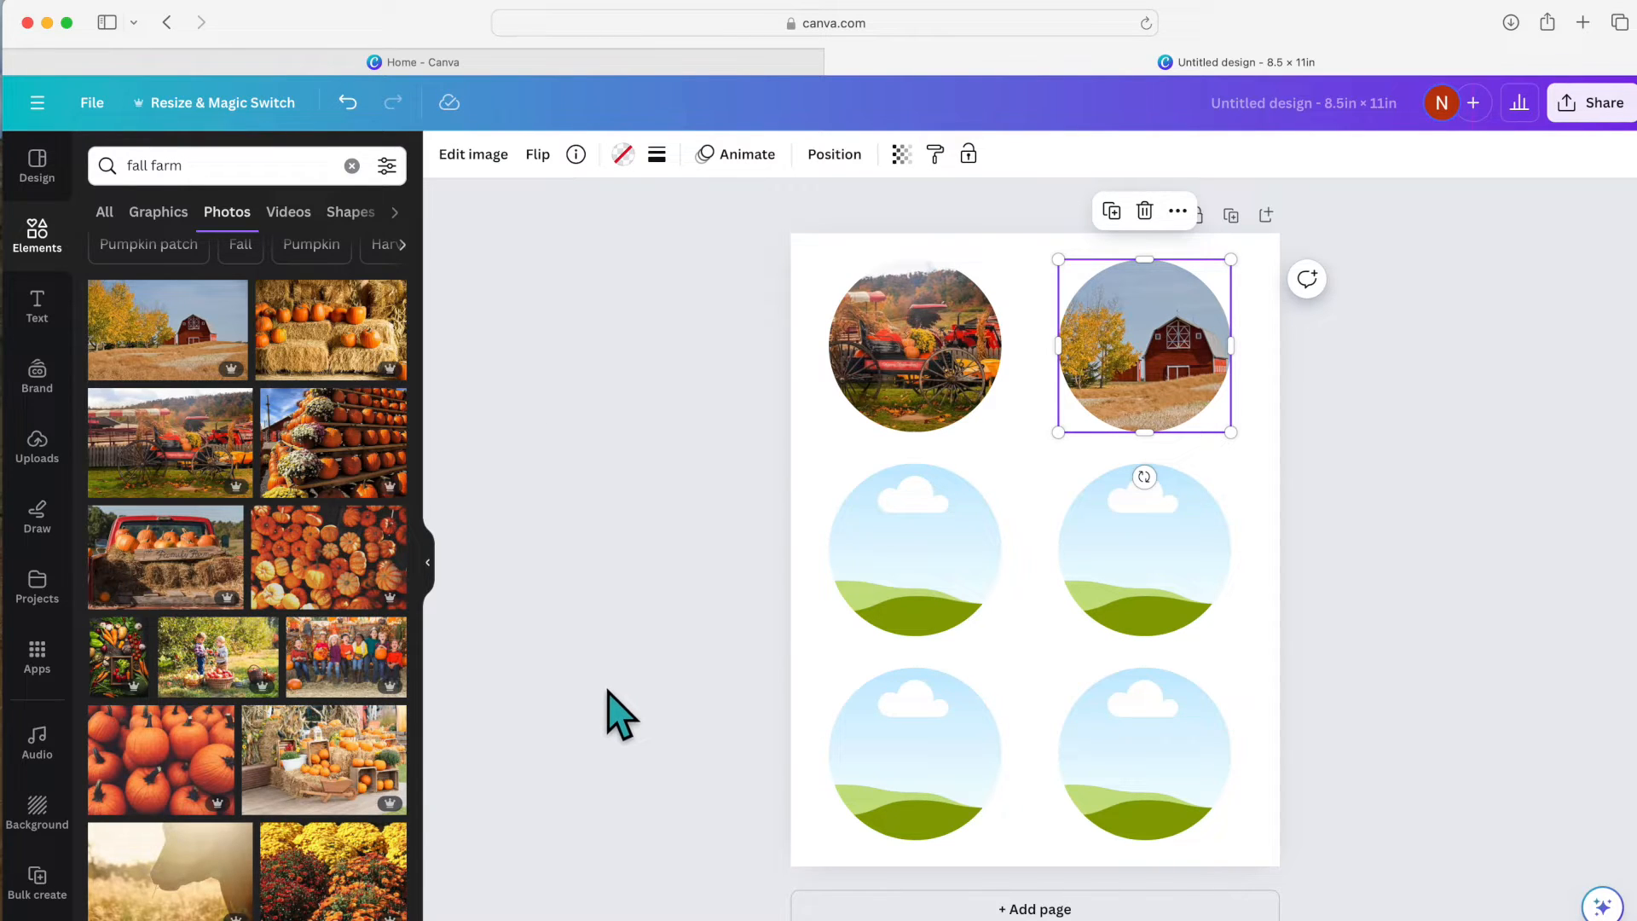
# Fill the middle-left circular frame with the autumn hillside farm photo, then enlarge and reposition it to show the red buildings
pyautogui.scroll(-5, 223, 545)
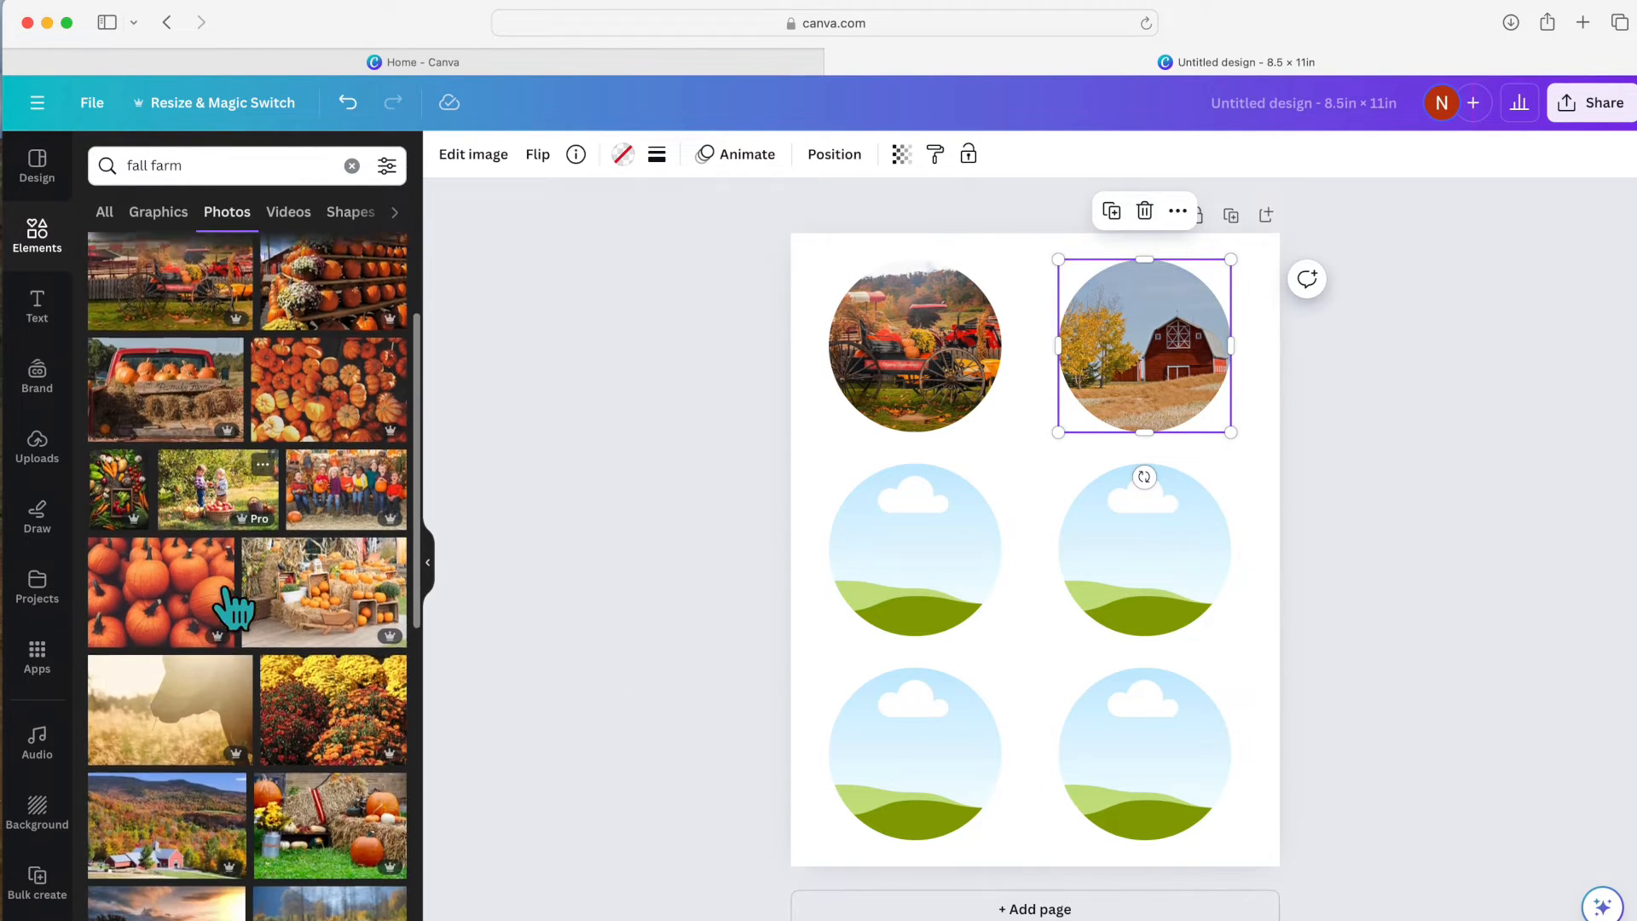
pyautogui.scroll(-3, 242, 590)
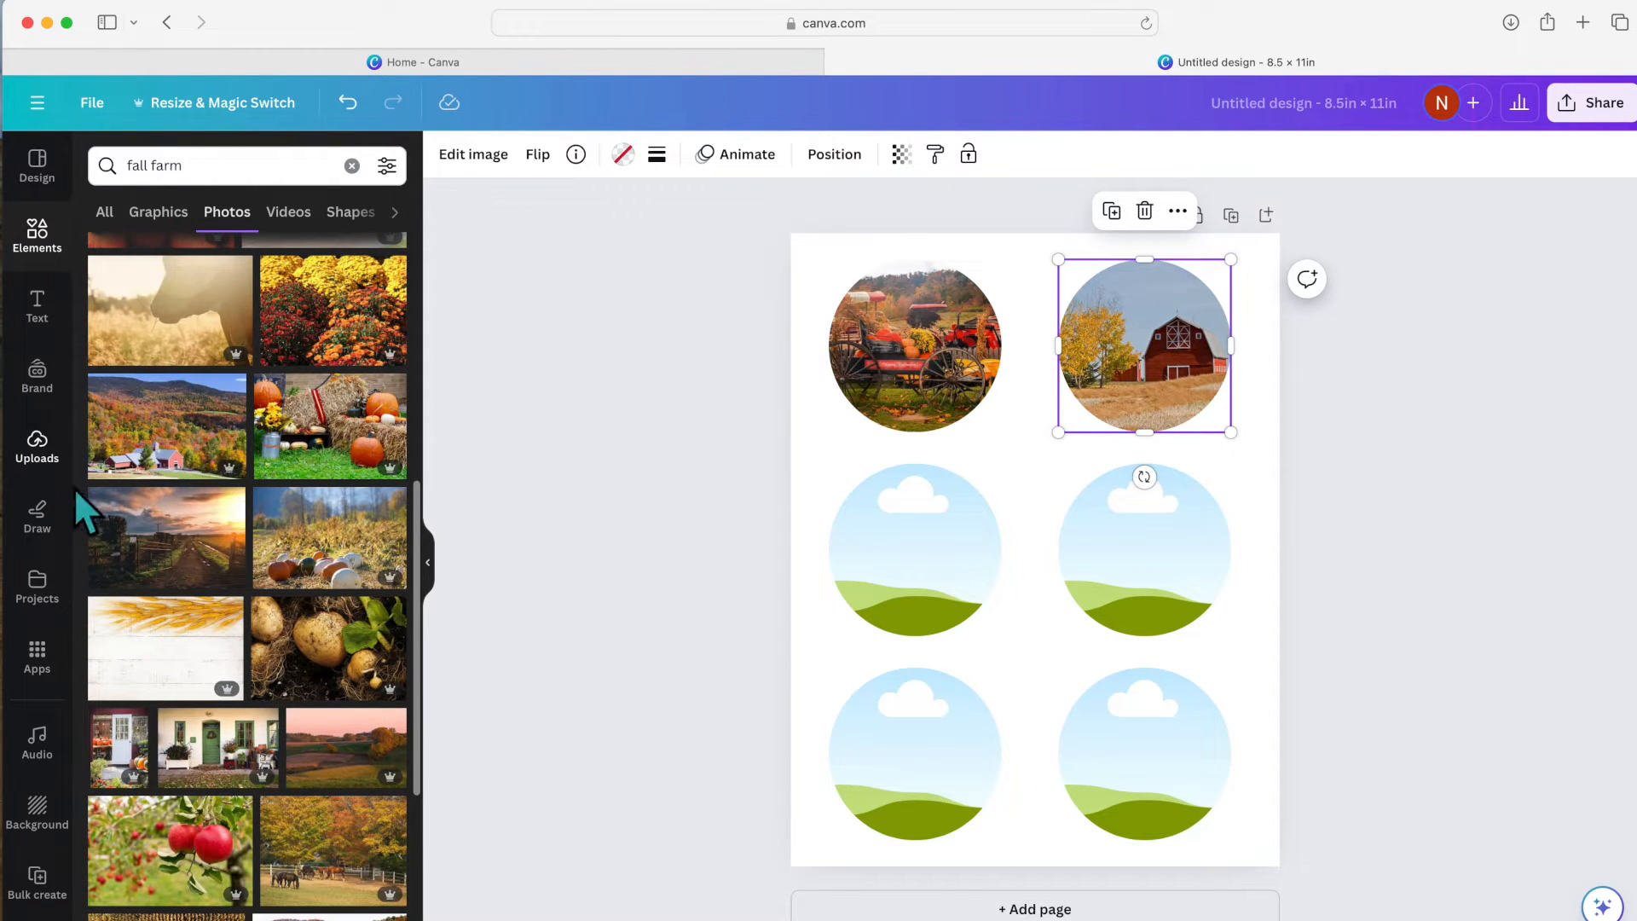
pyautogui.moveTo(166, 448); pyautogui.dragTo(862, 520)
pyautogui.click(923, 572)
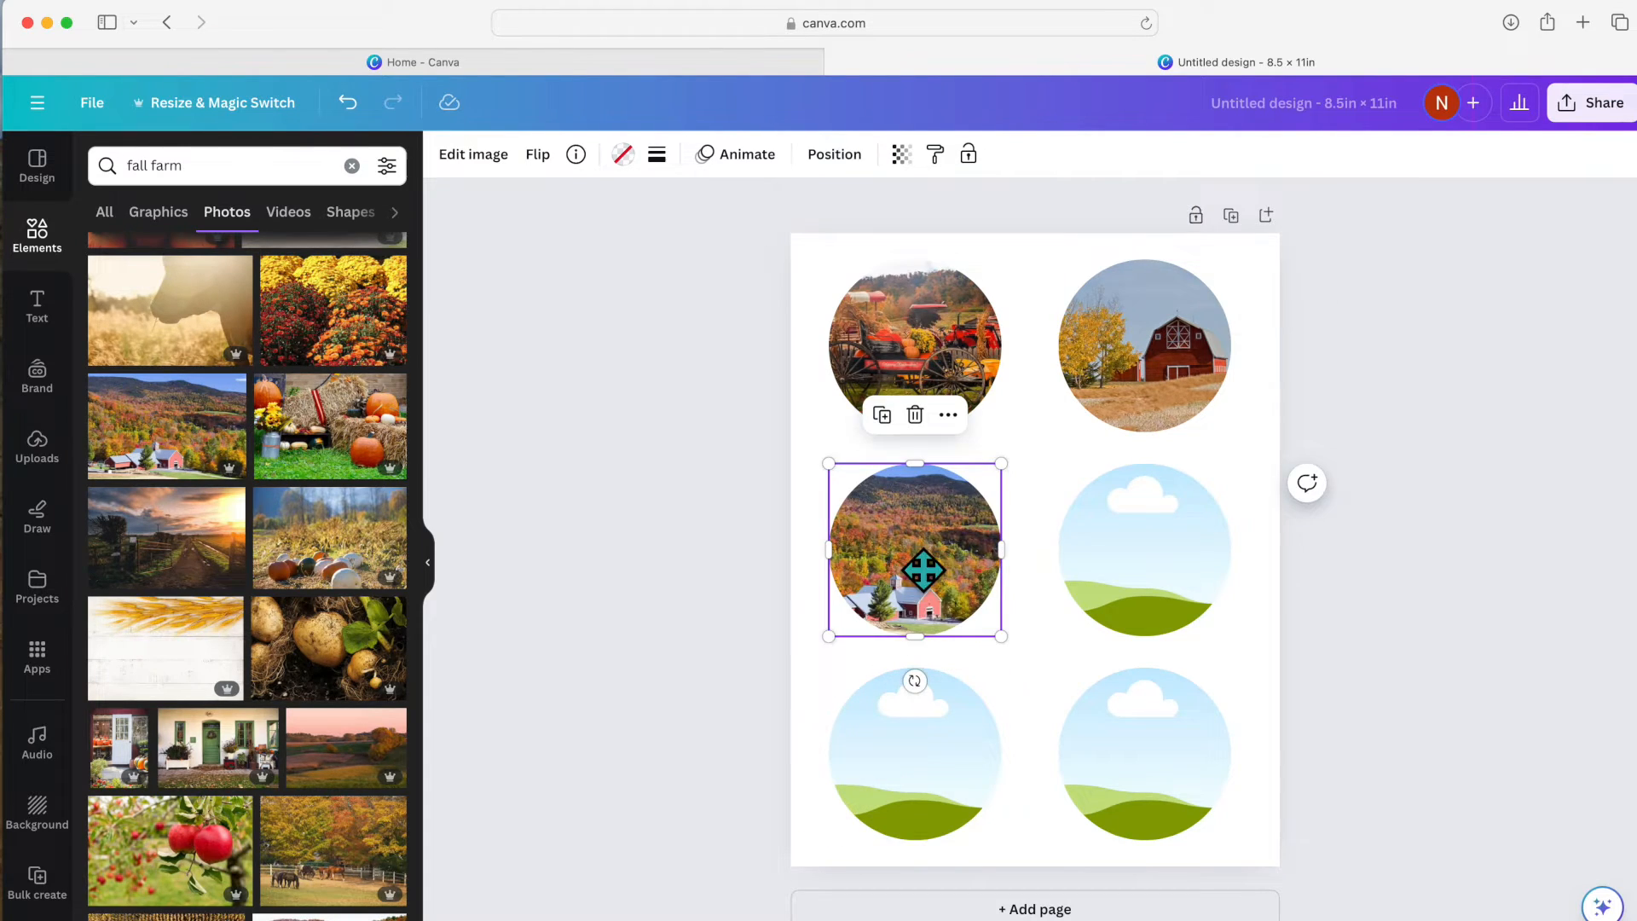
pyautogui.doubleClick(923, 573)
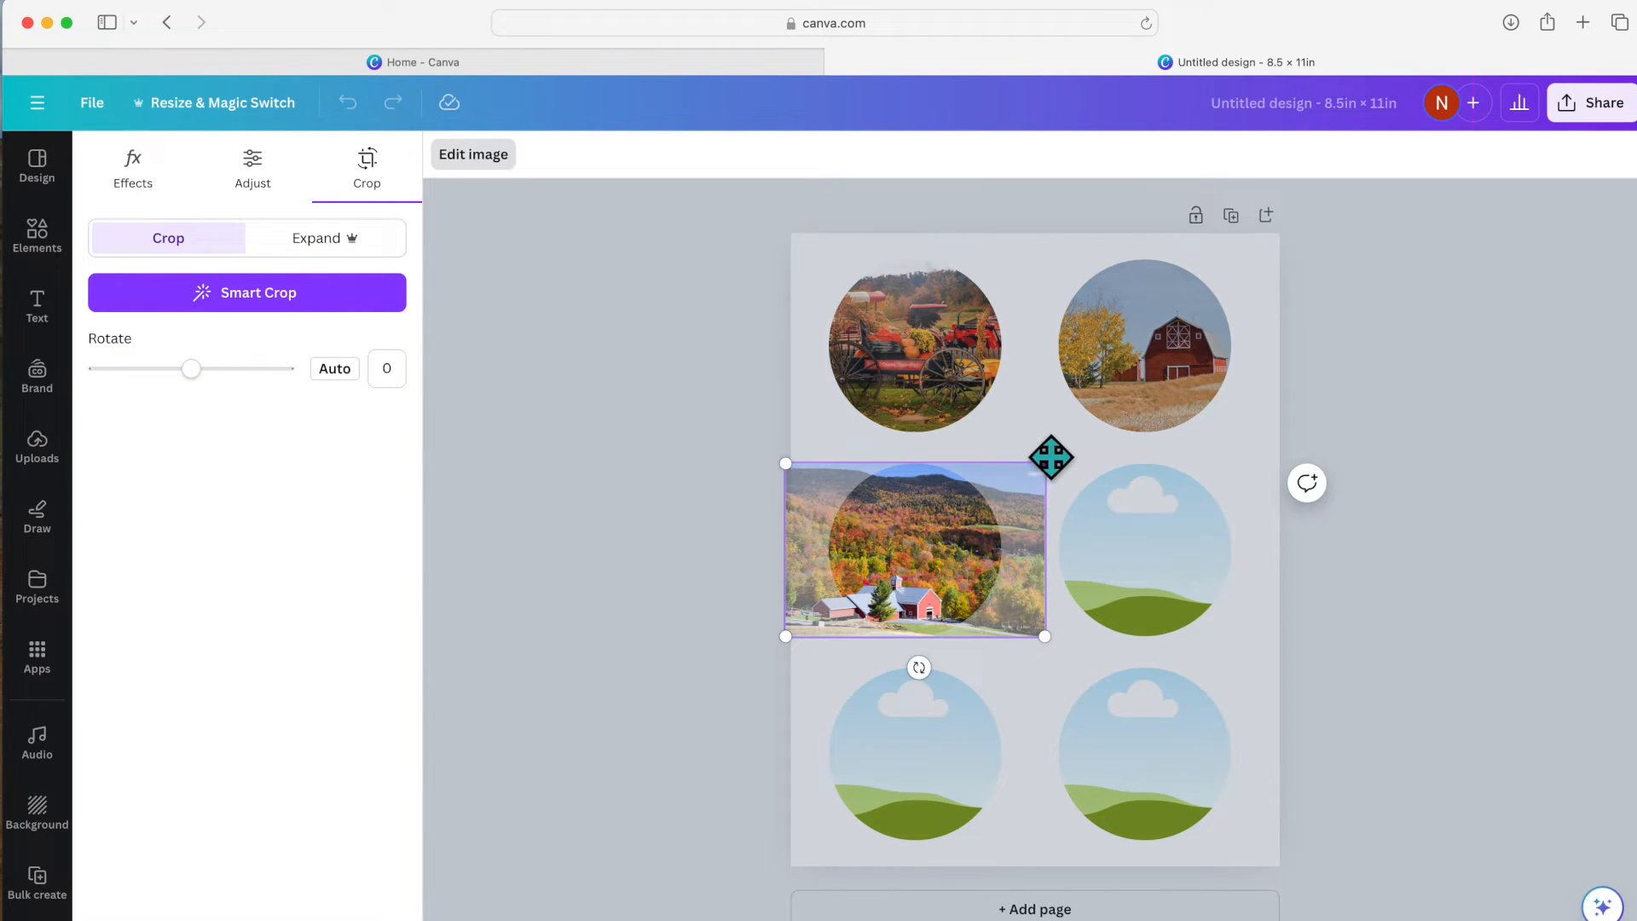
pyautogui.moveTo(1046, 465); pyautogui.dragTo(1077, 443)
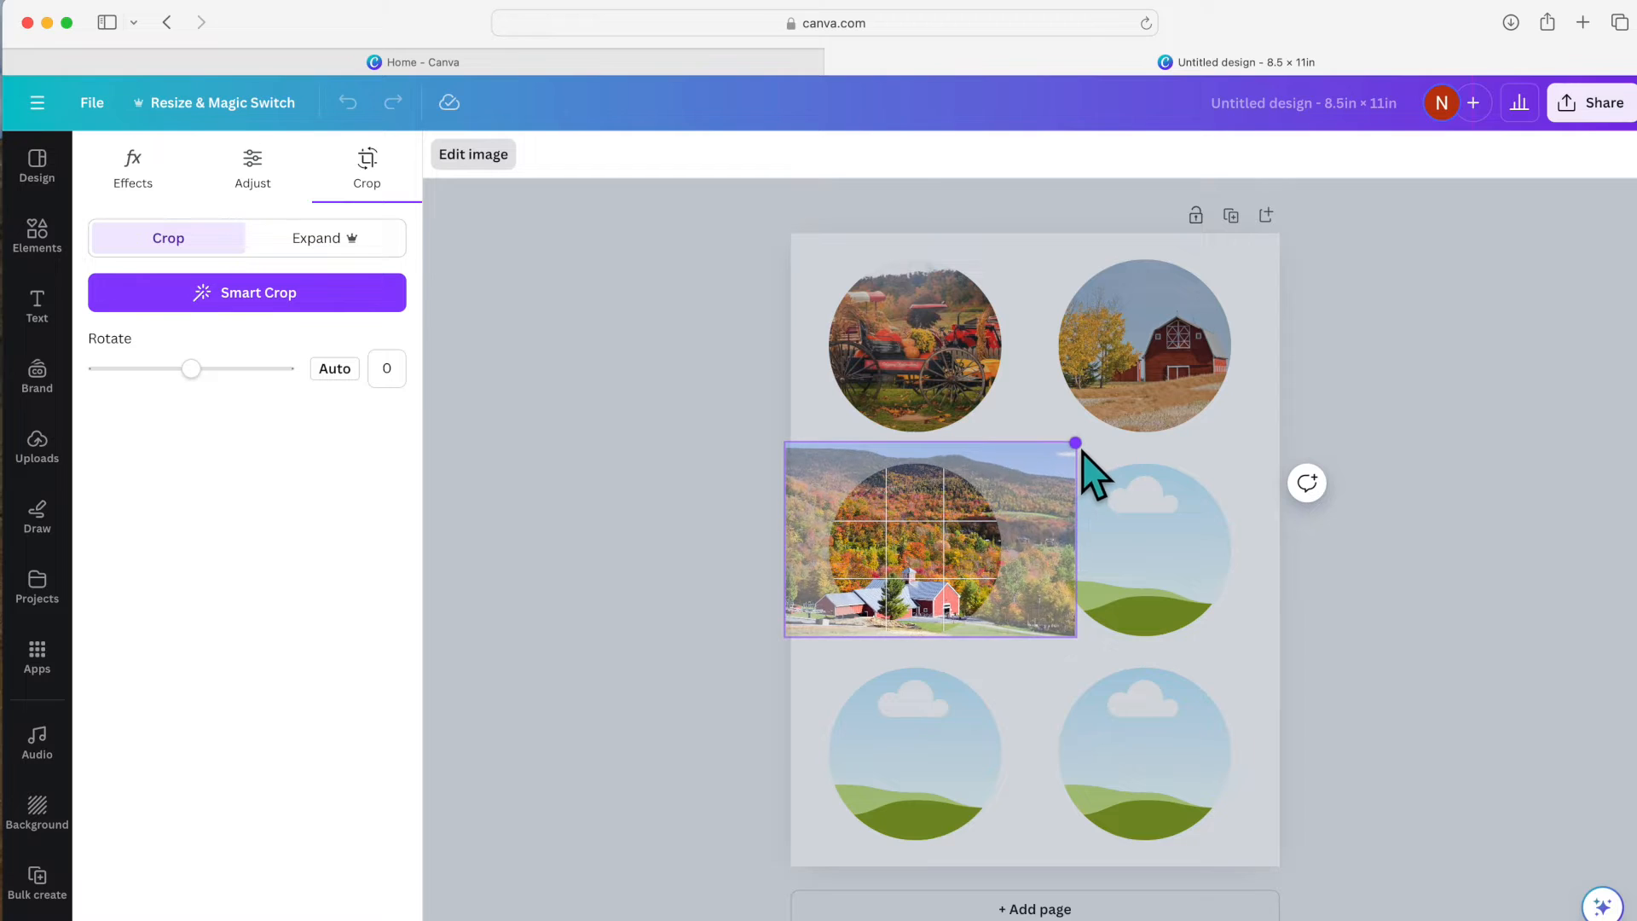
pyautogui.moveTo(892, 574); pyautogui.dragTo(915, 574)
pyautogui.click(656, 567)
# Fill the middle-right circular frame with the photo of the white-roofed red barn below wooded hills, and enlarge it within the frame
pyautogui.scroll(-10, 317, 571)
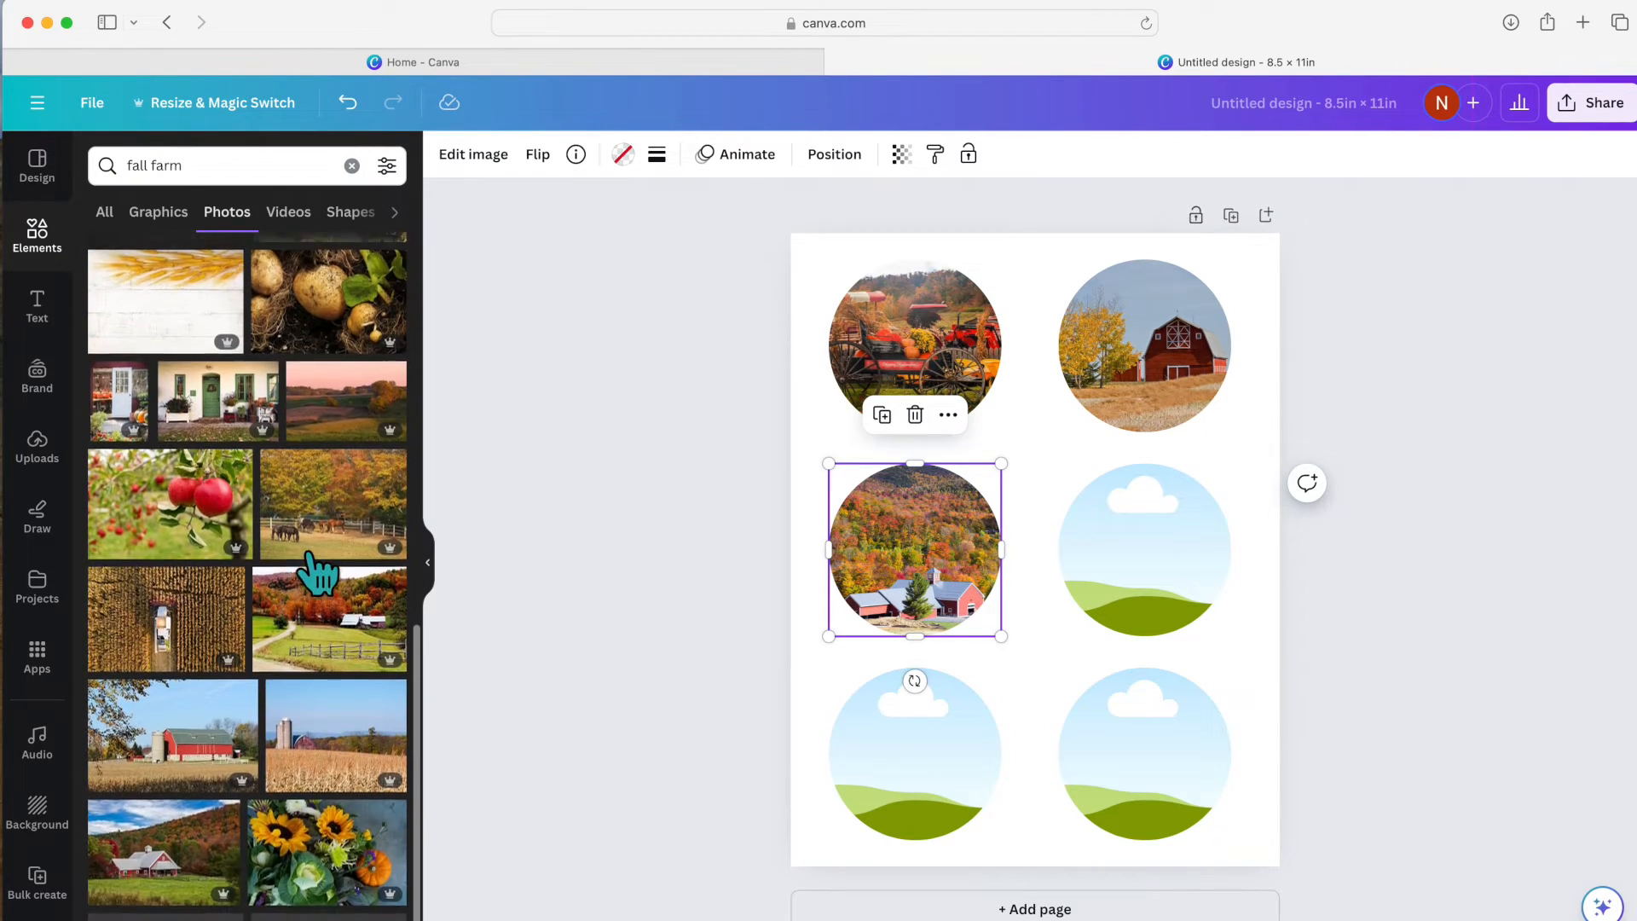
pyautogui.scroll(-2, 322, 564)
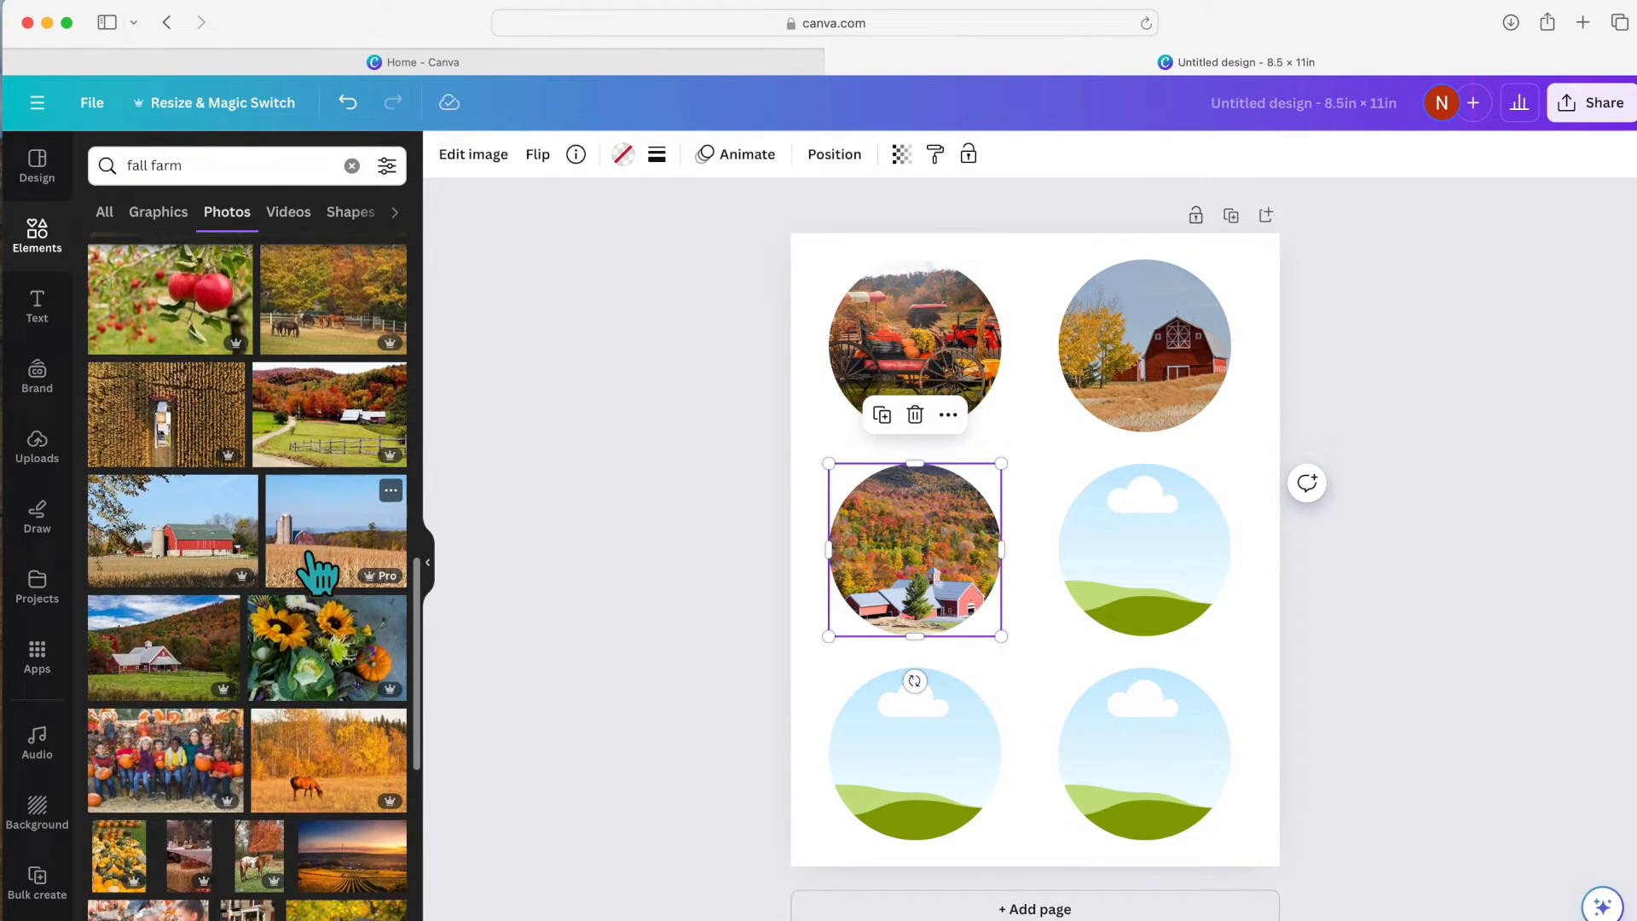
pyautogui.moveTo(213, 601); pyautogui.dragTo(1220, 621)
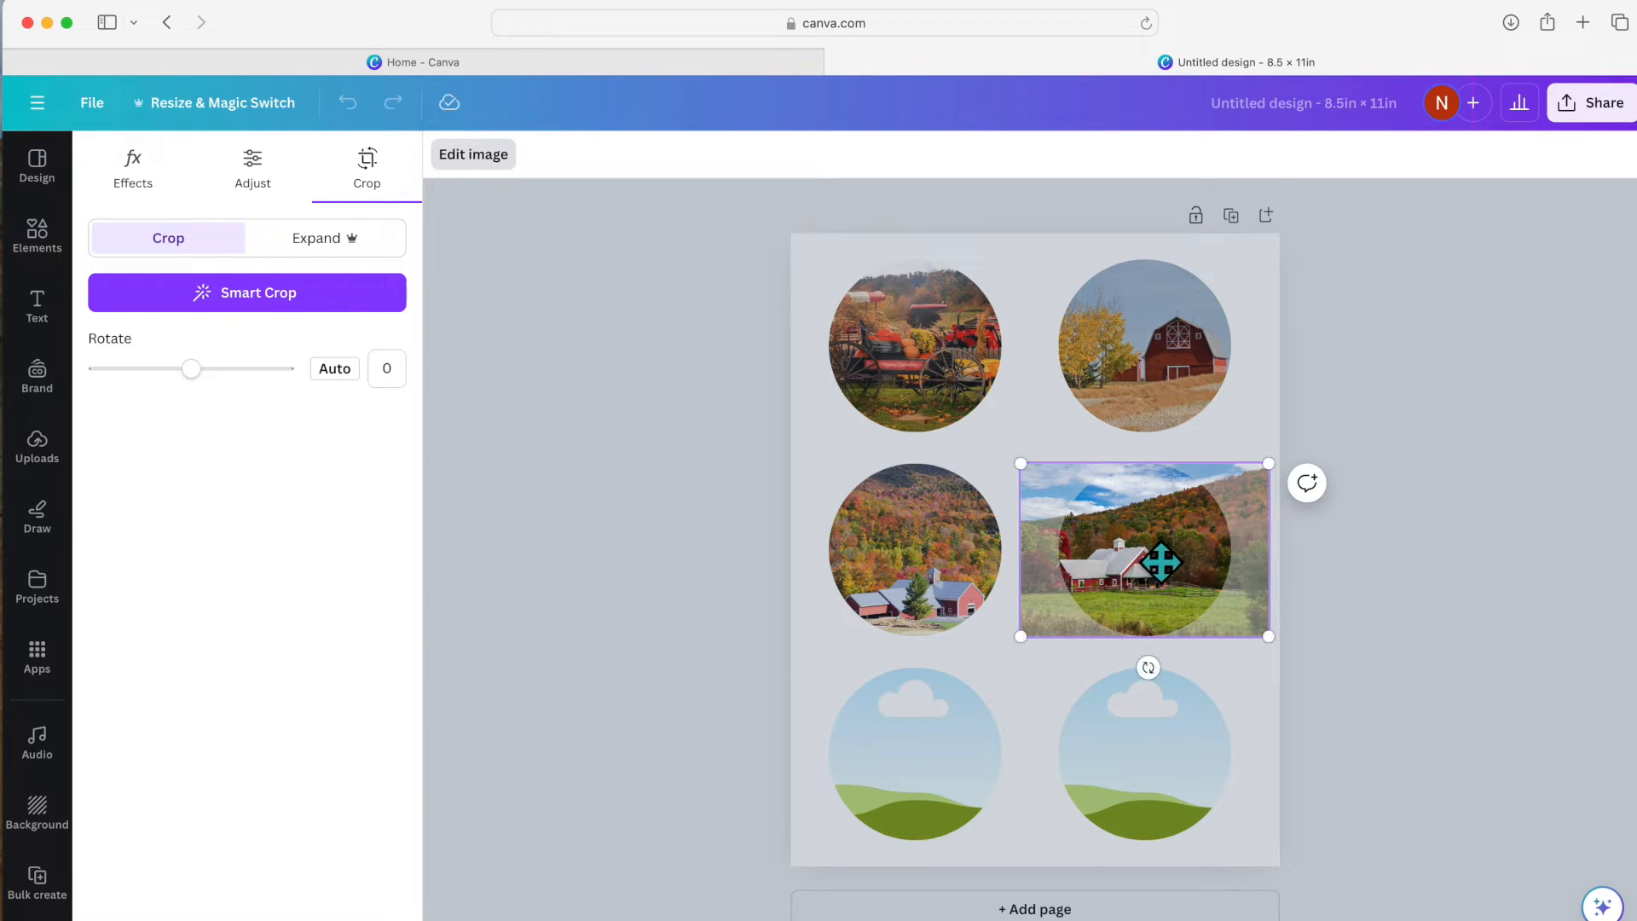
pyautogui.moveTo(1268, 463); pyautogui.dragTo(1308, 435)
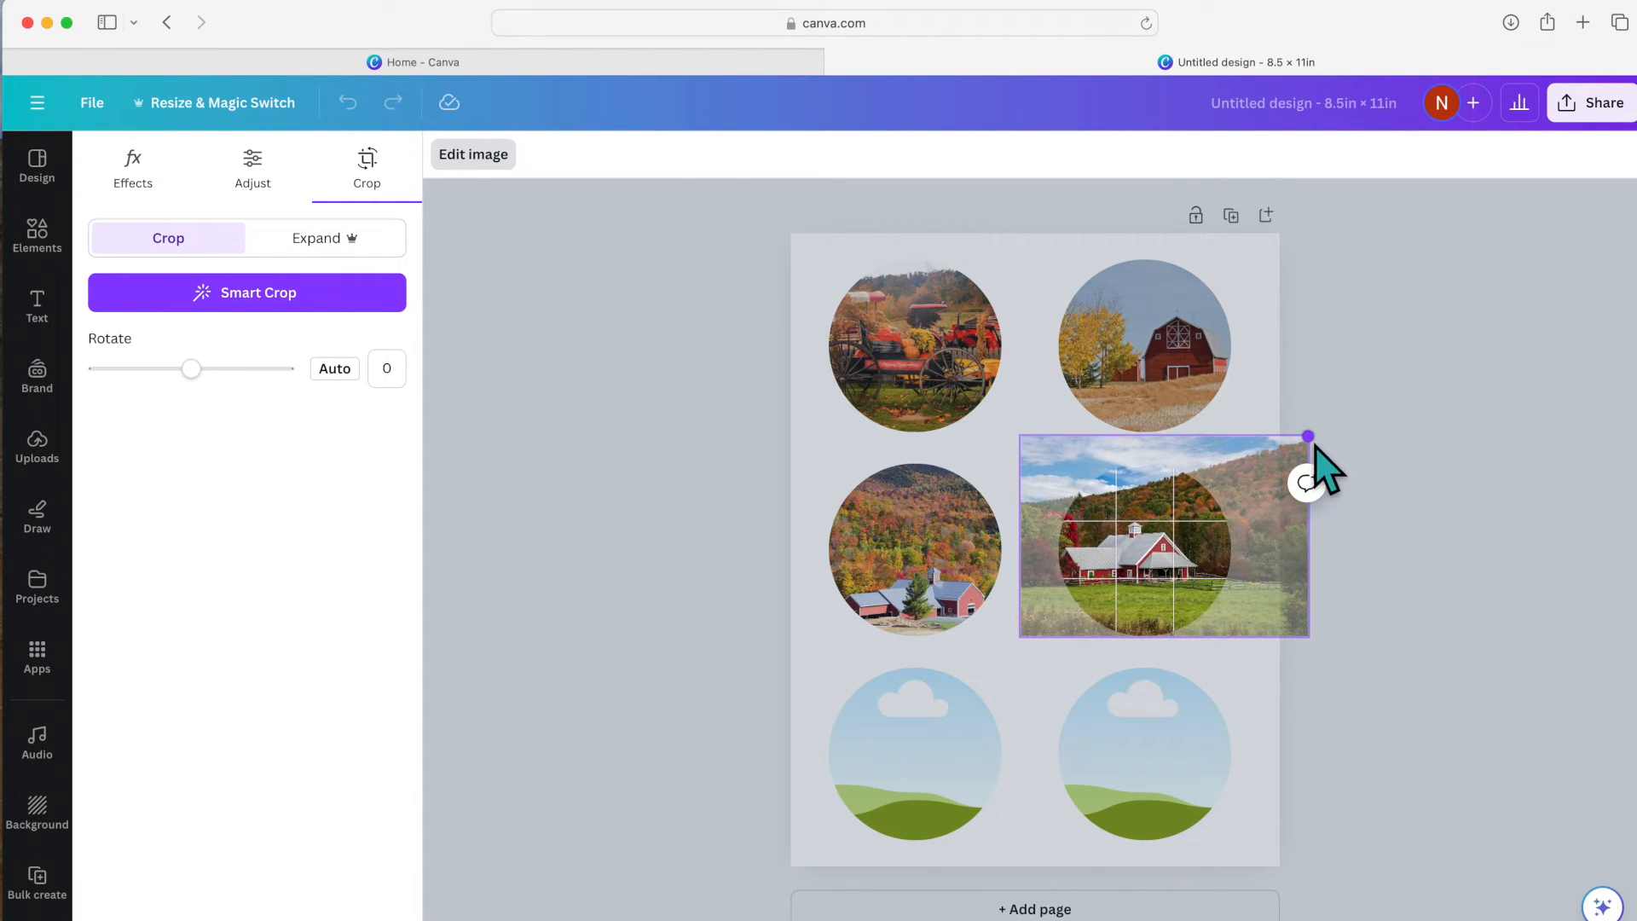
pyautogui.click(1385, 674)
# Fill the bottom-left circular frame with the pumpkin truck photo and the bottom-right frame with the brown horse photo
pyautogui.moveTo(166, 580); pyautogui.dragTo(932, 794)
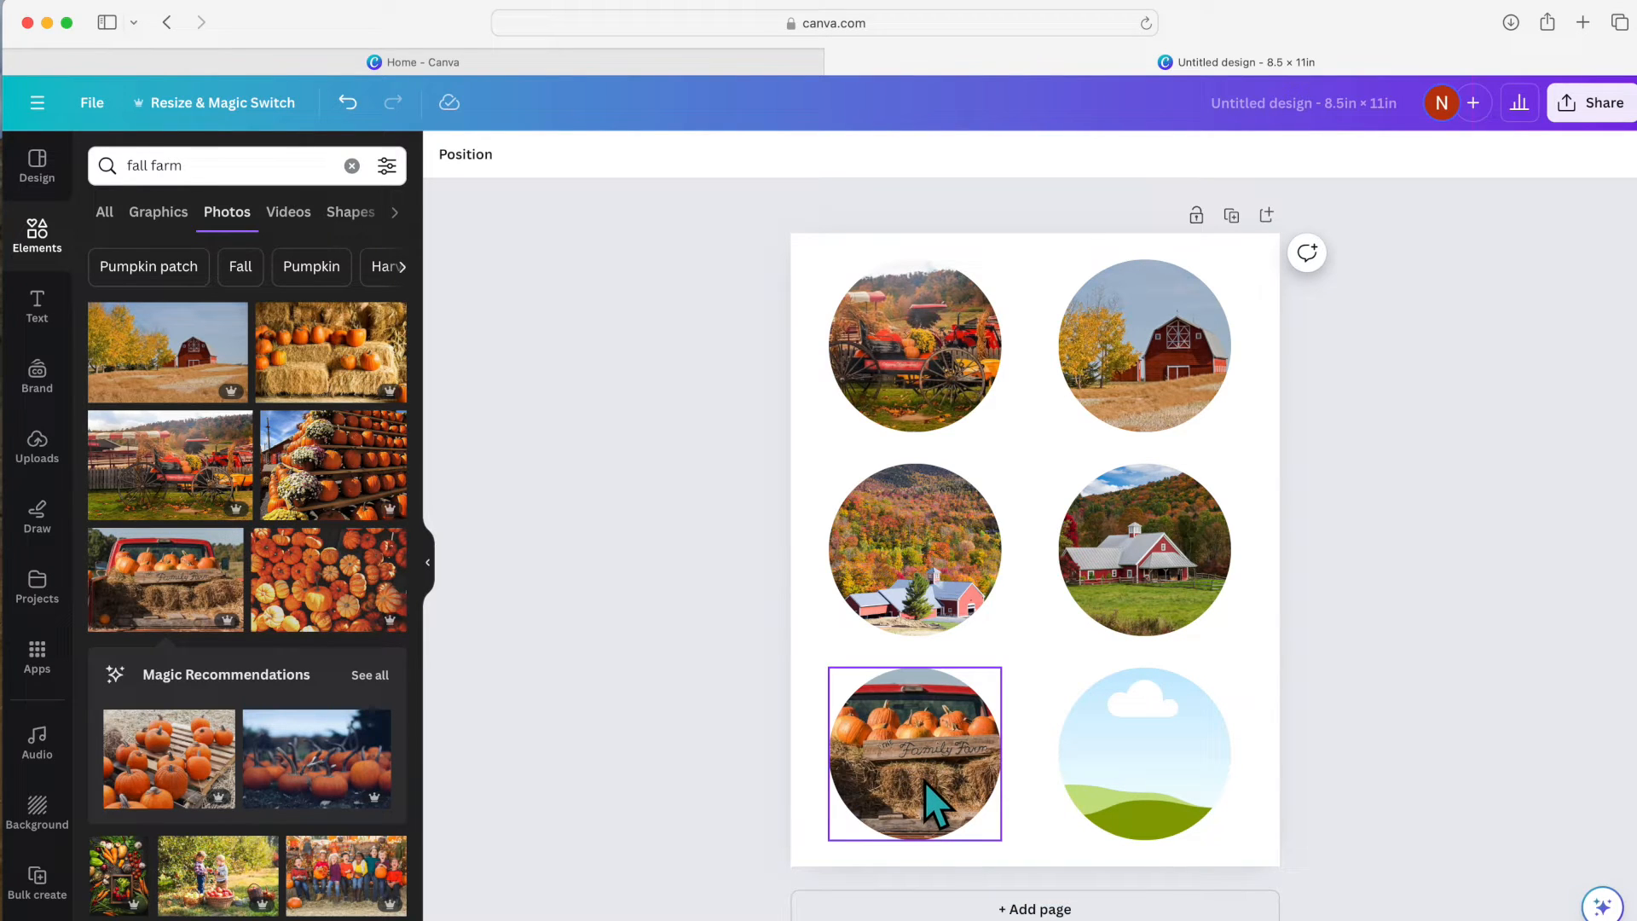
pyautogui.doubleClick(928, 791)
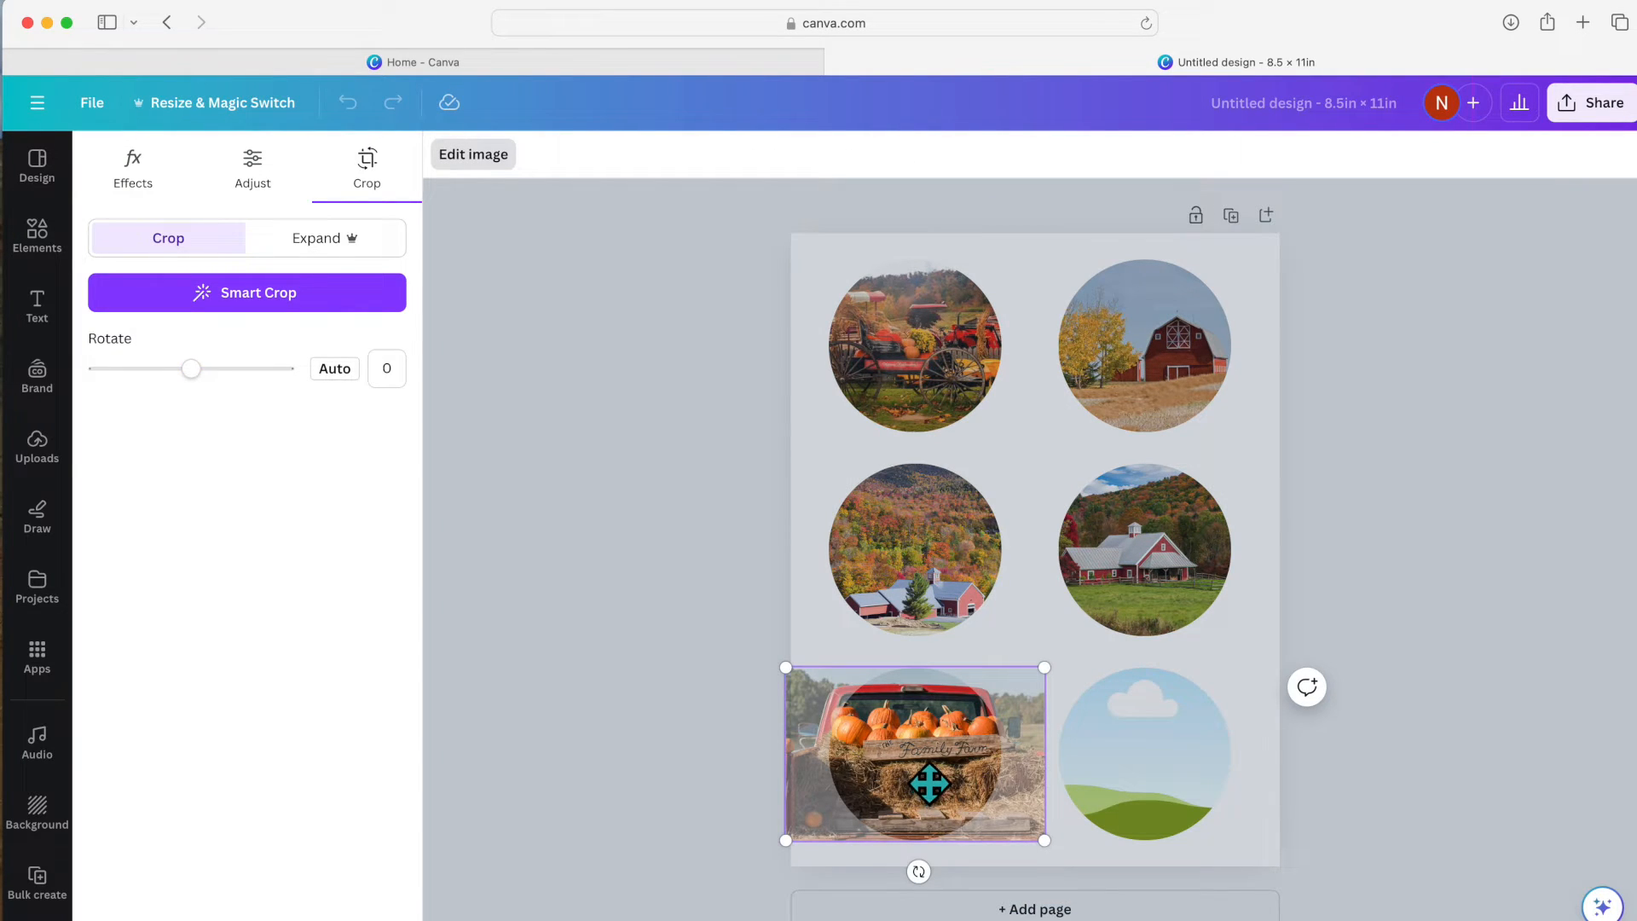
pyautogui.press('Escape')
pyautogui.moveTo(332, 505); pyautogui.dragTo(1129, 776)
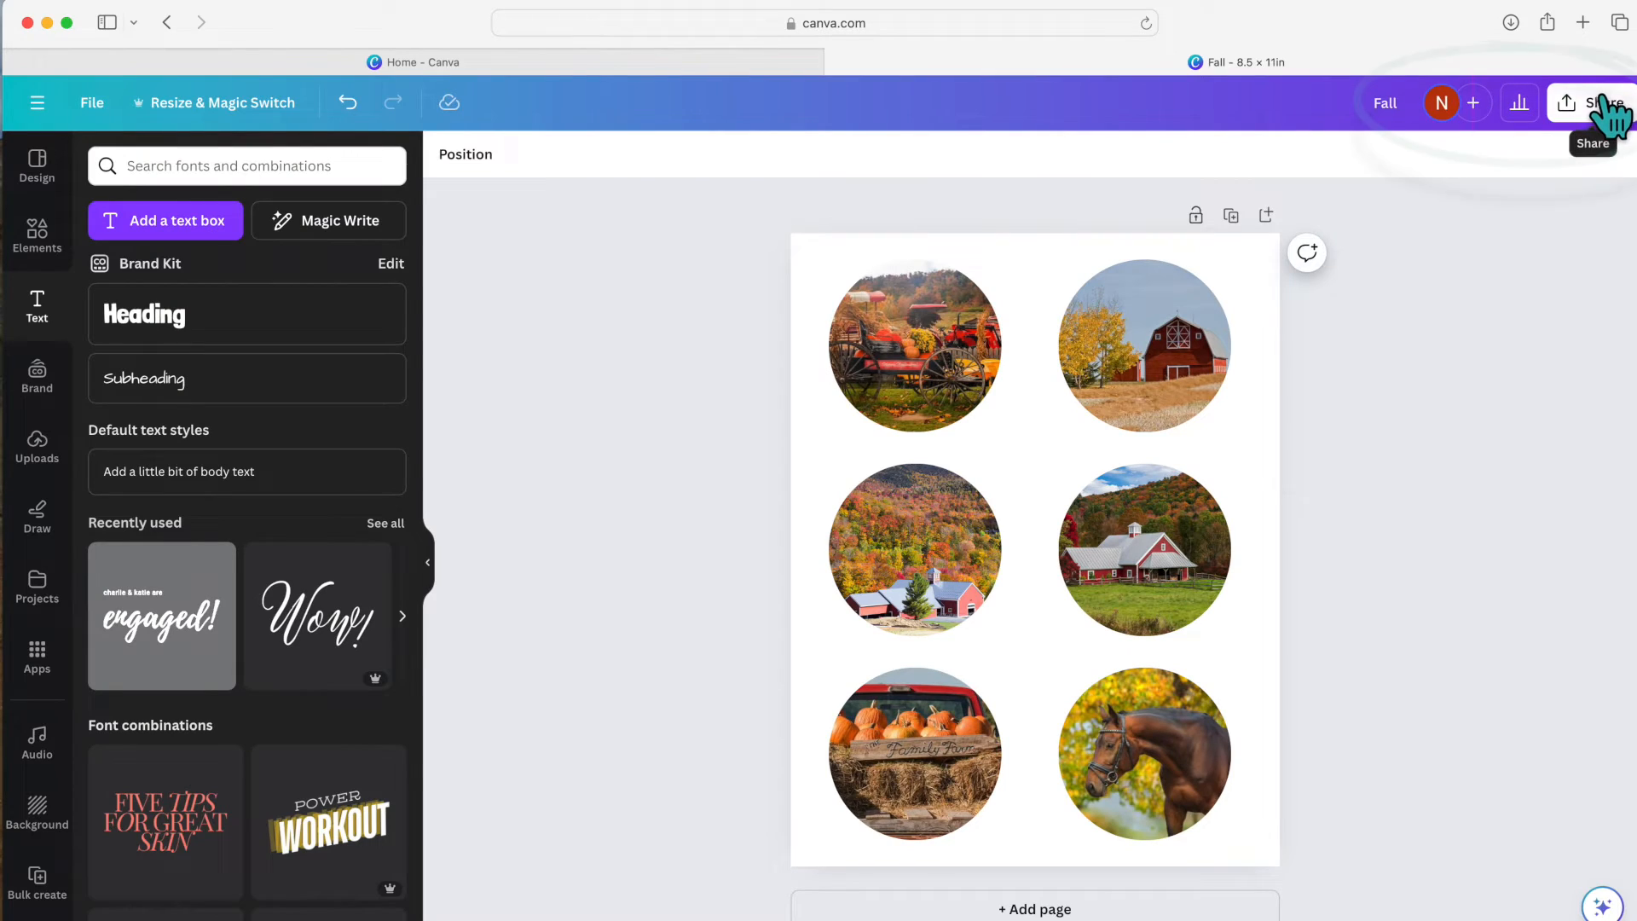
# Download the Fall design as a PNG at size 1, without transparent background or compression
pyautogui.click(1607, 107)
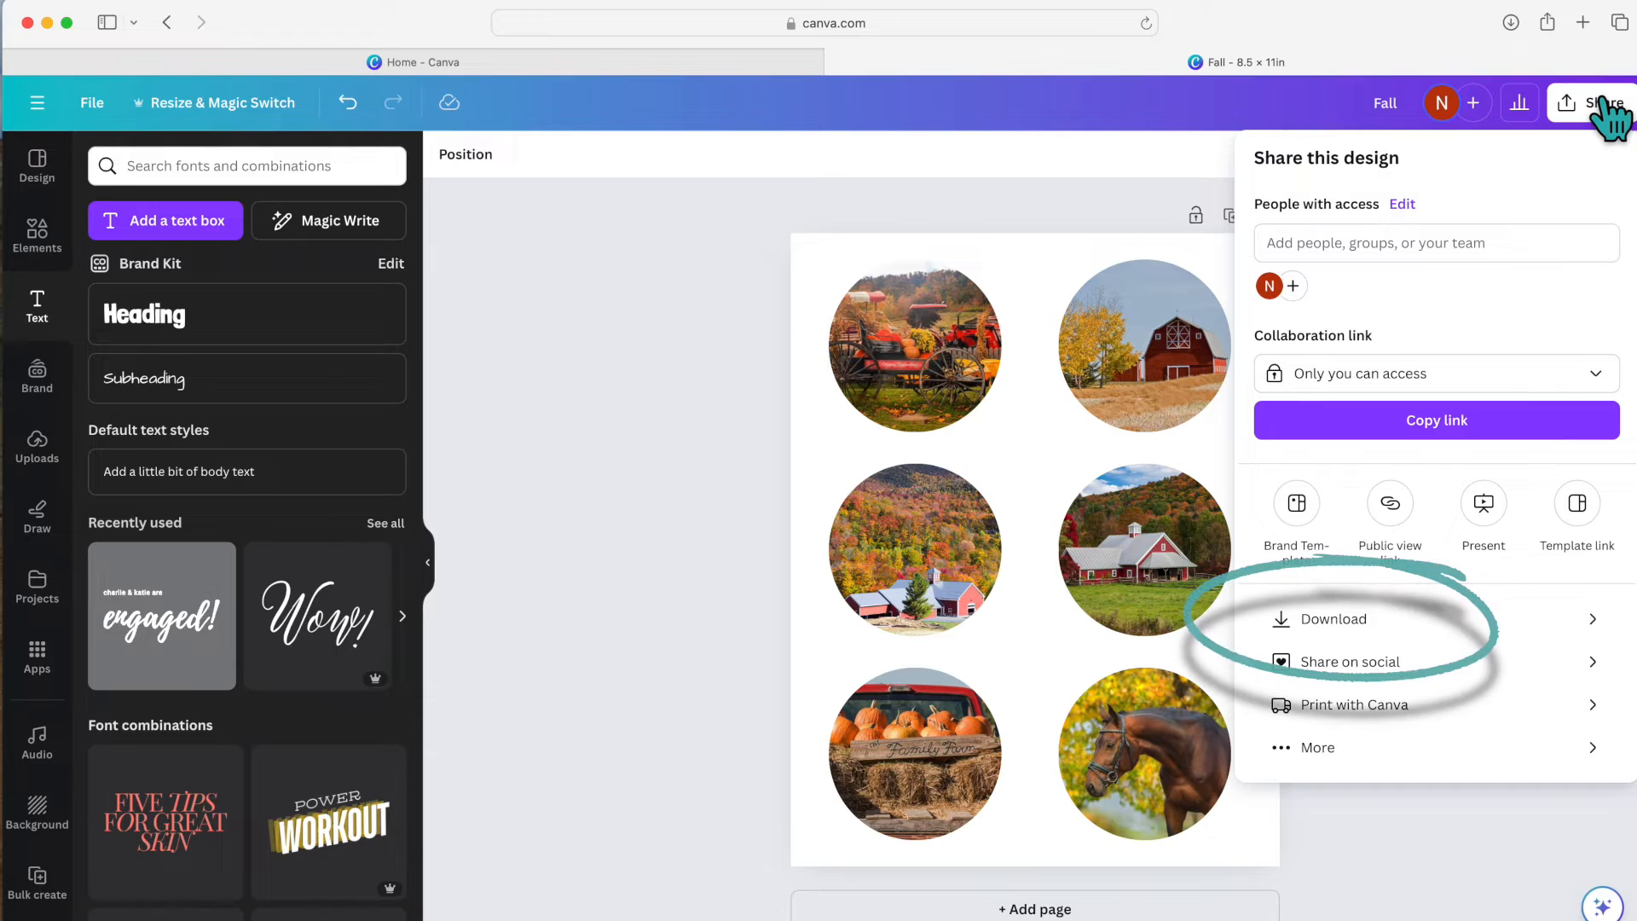
pyautogui.click(1219, 619)
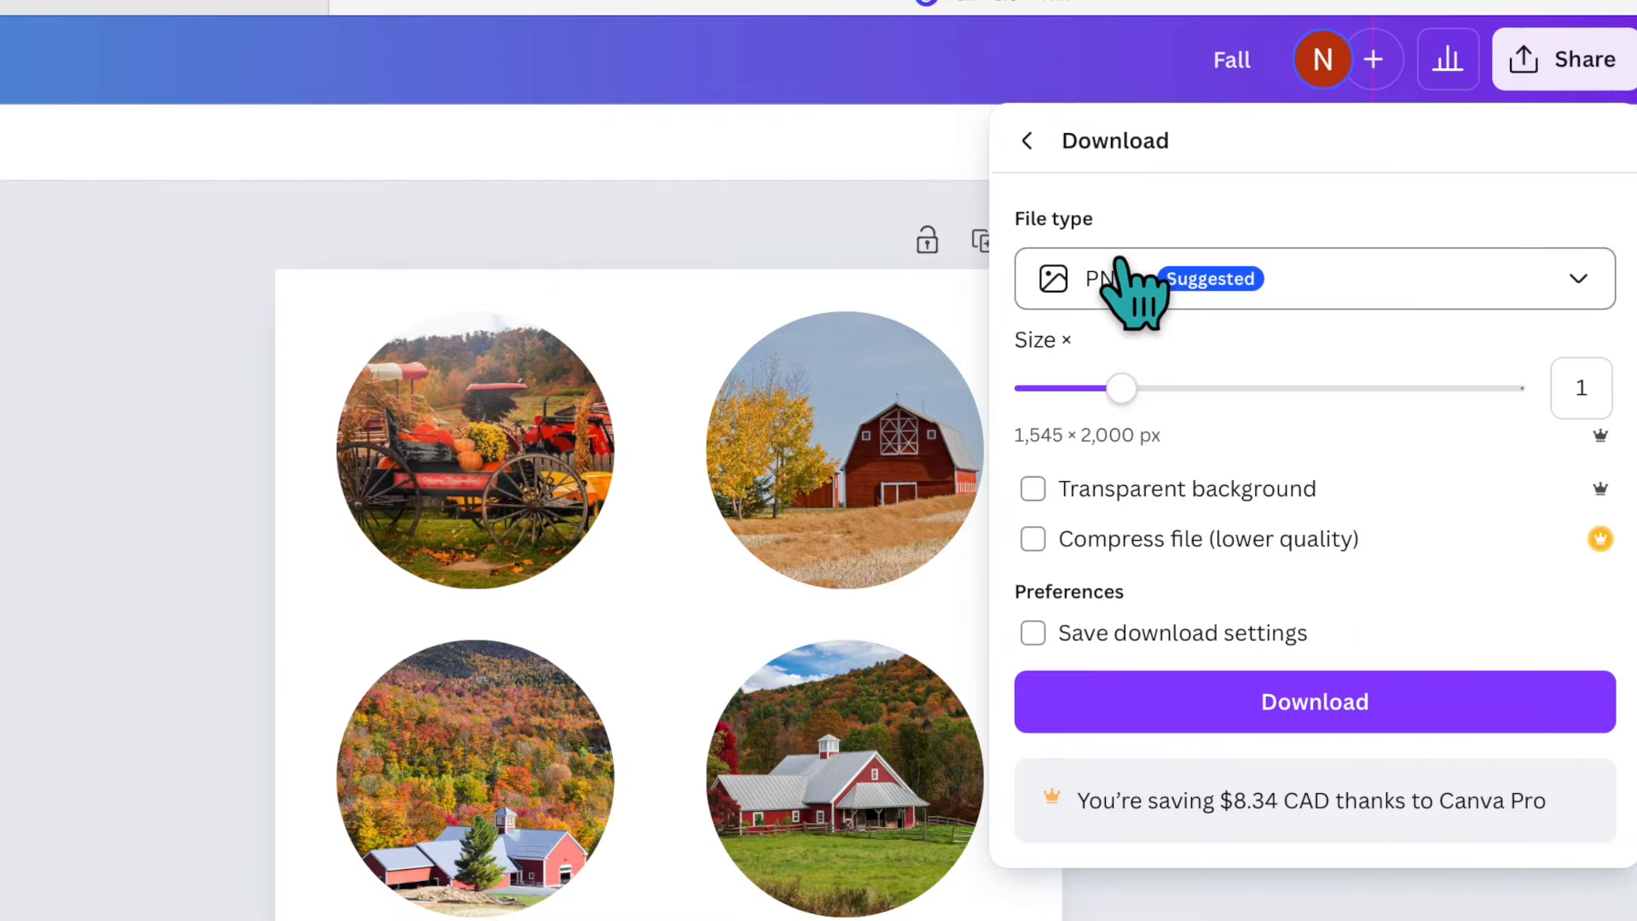
pyautogui.click(1552, 294)
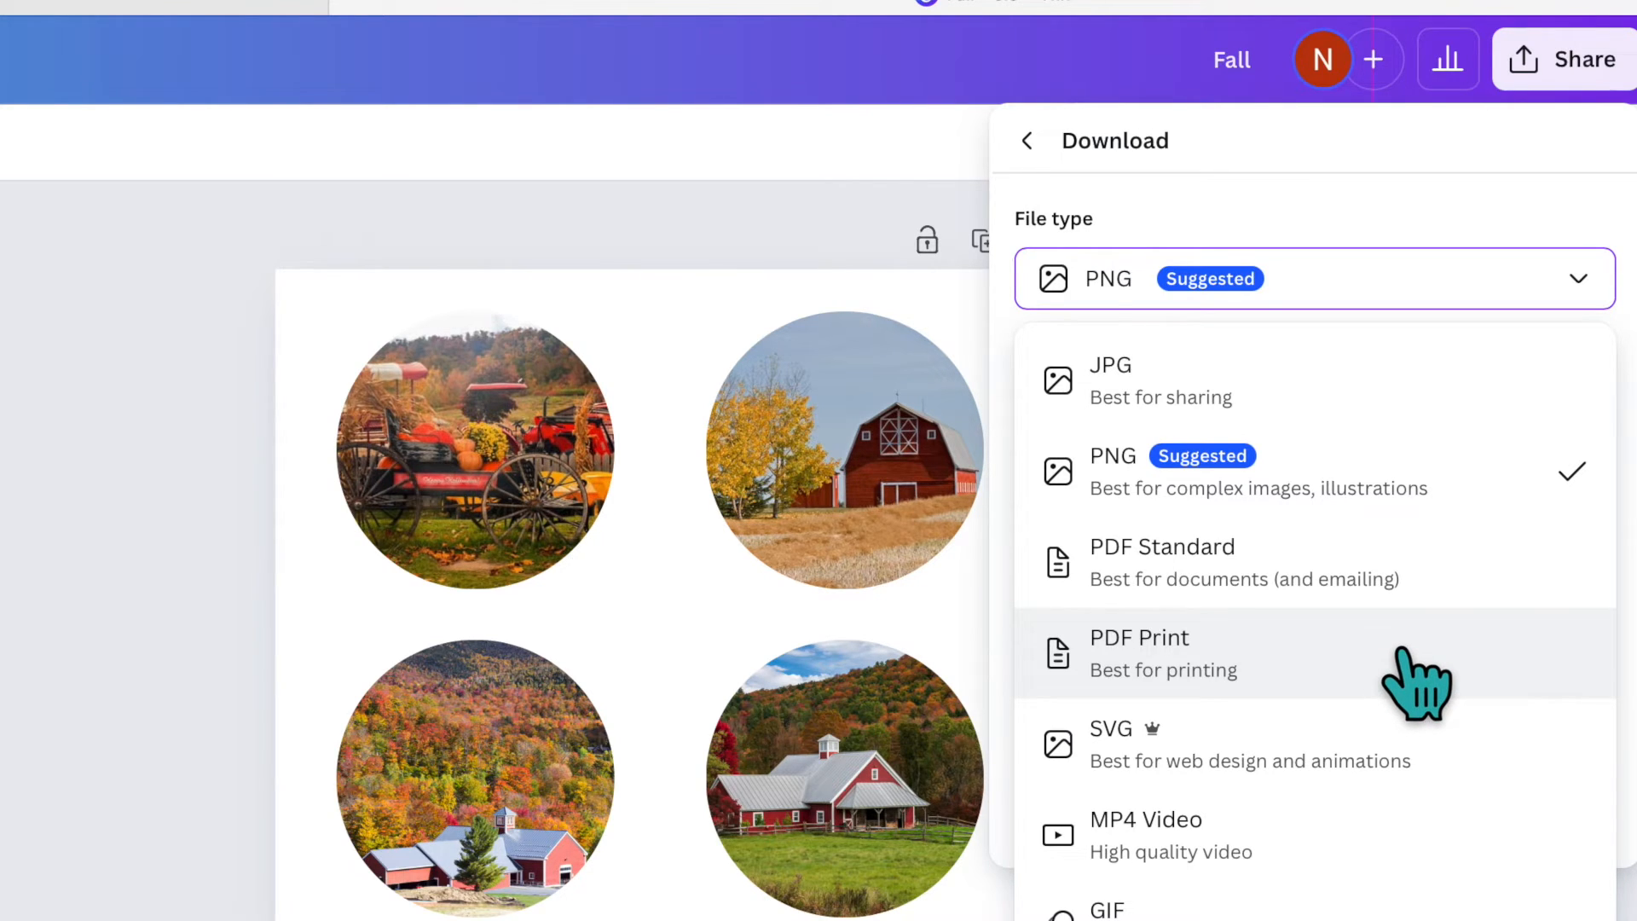
pyautogui.click(1401, 502)
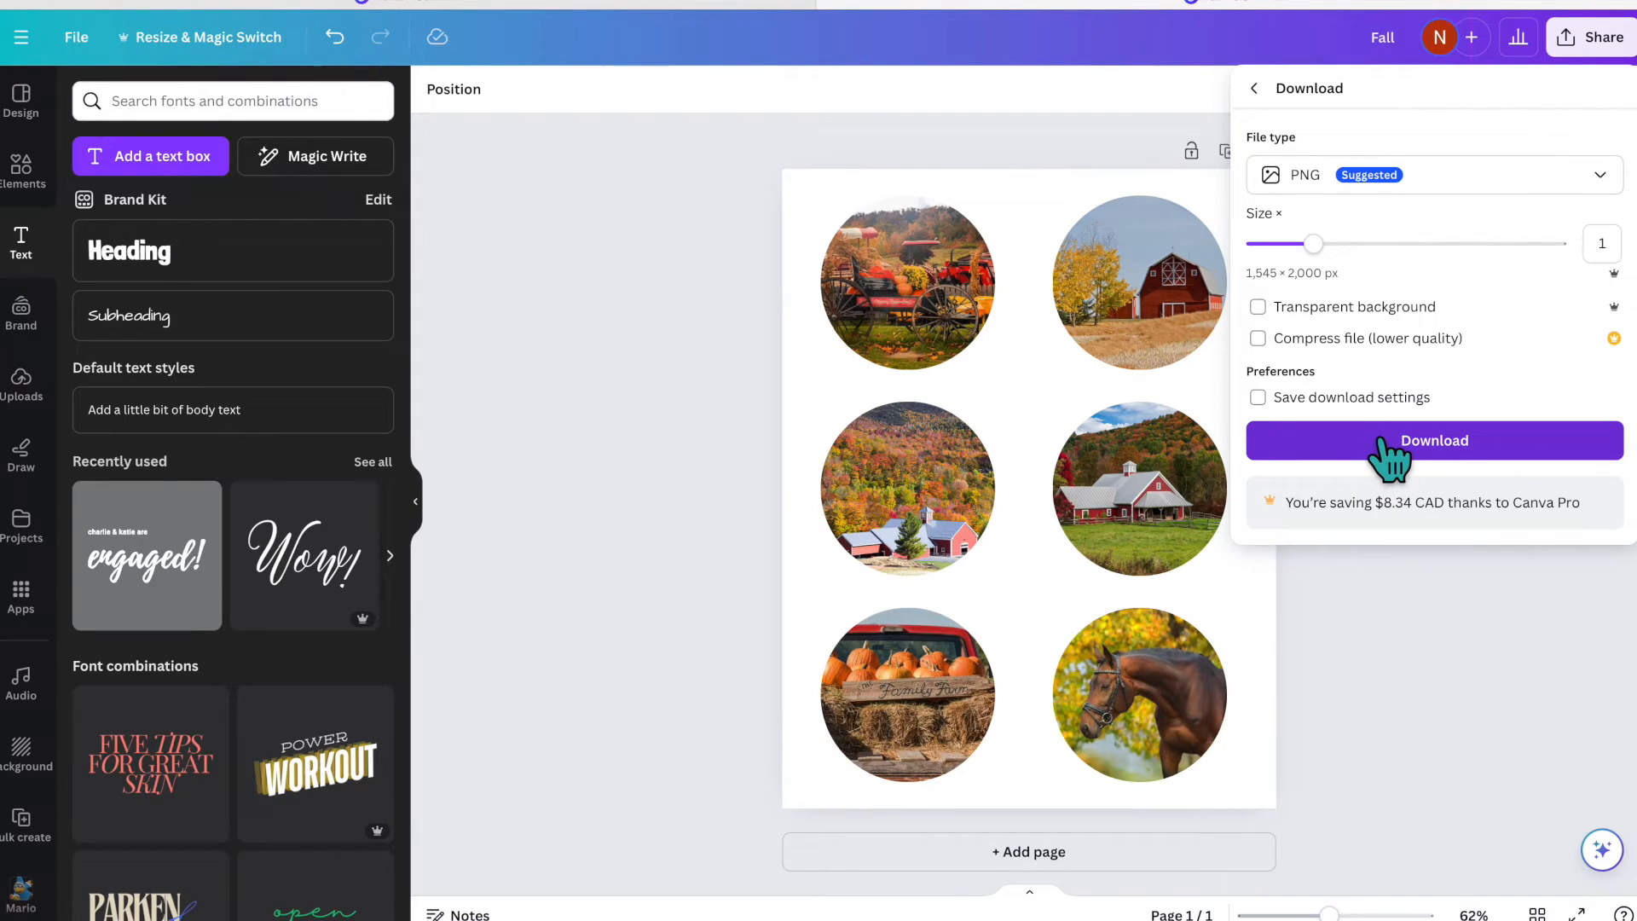
pyautogui.click(1383, 441)
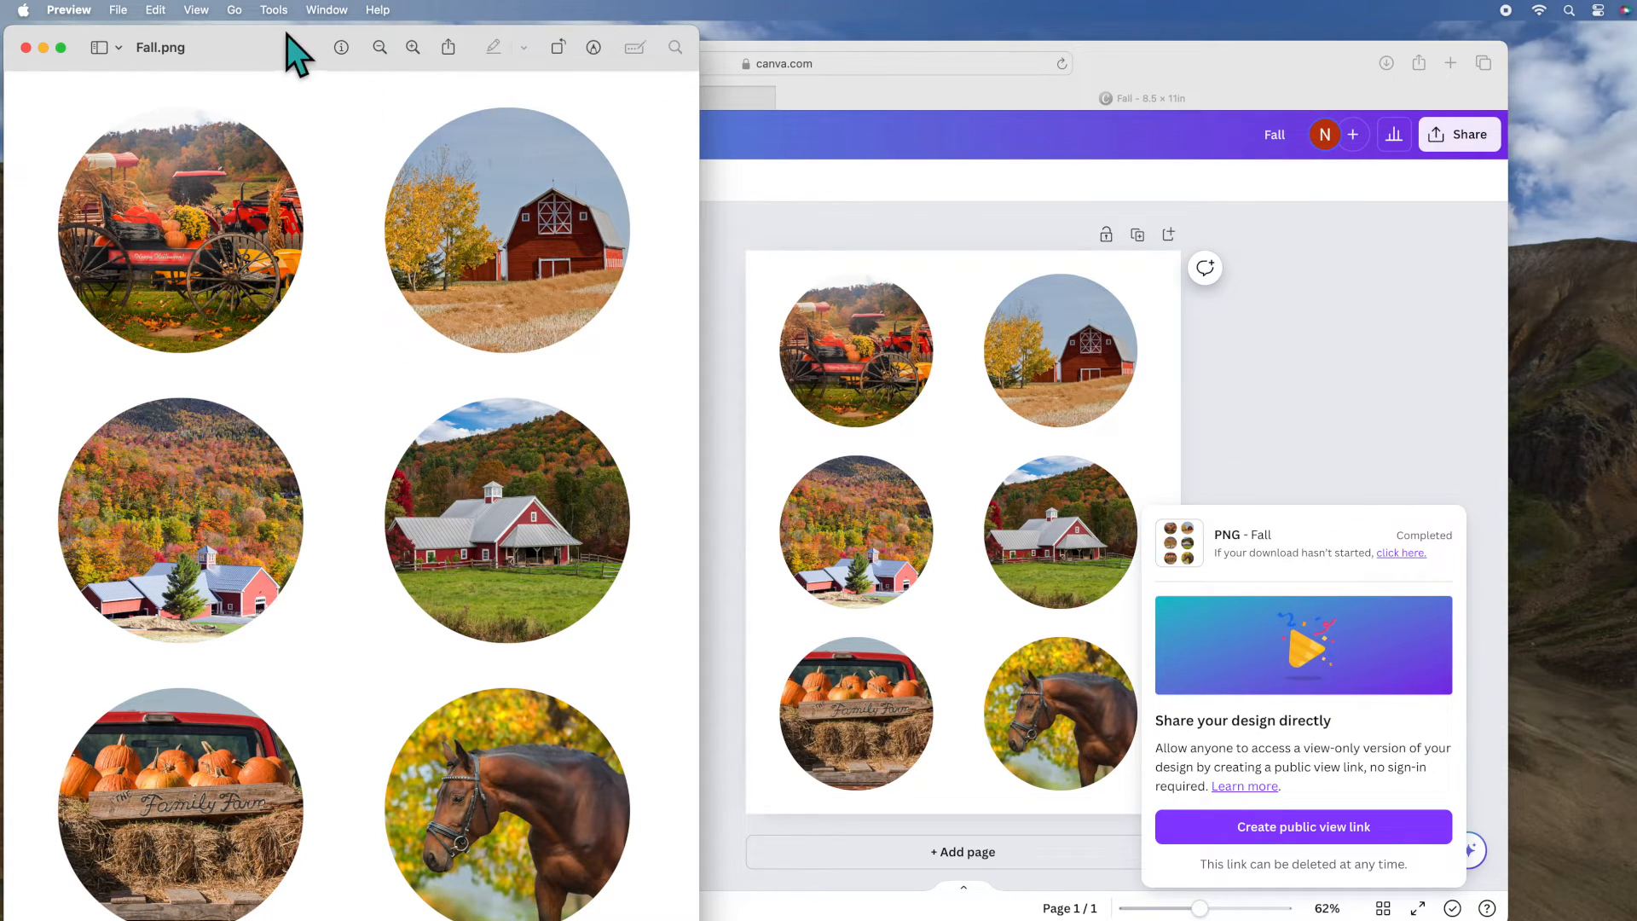
# View the downloaded Fall.png in Preview and check for the file in the Downloads folder
pyautogui.moveTo(281, 44); pyautogui.dragTo(448, 59)
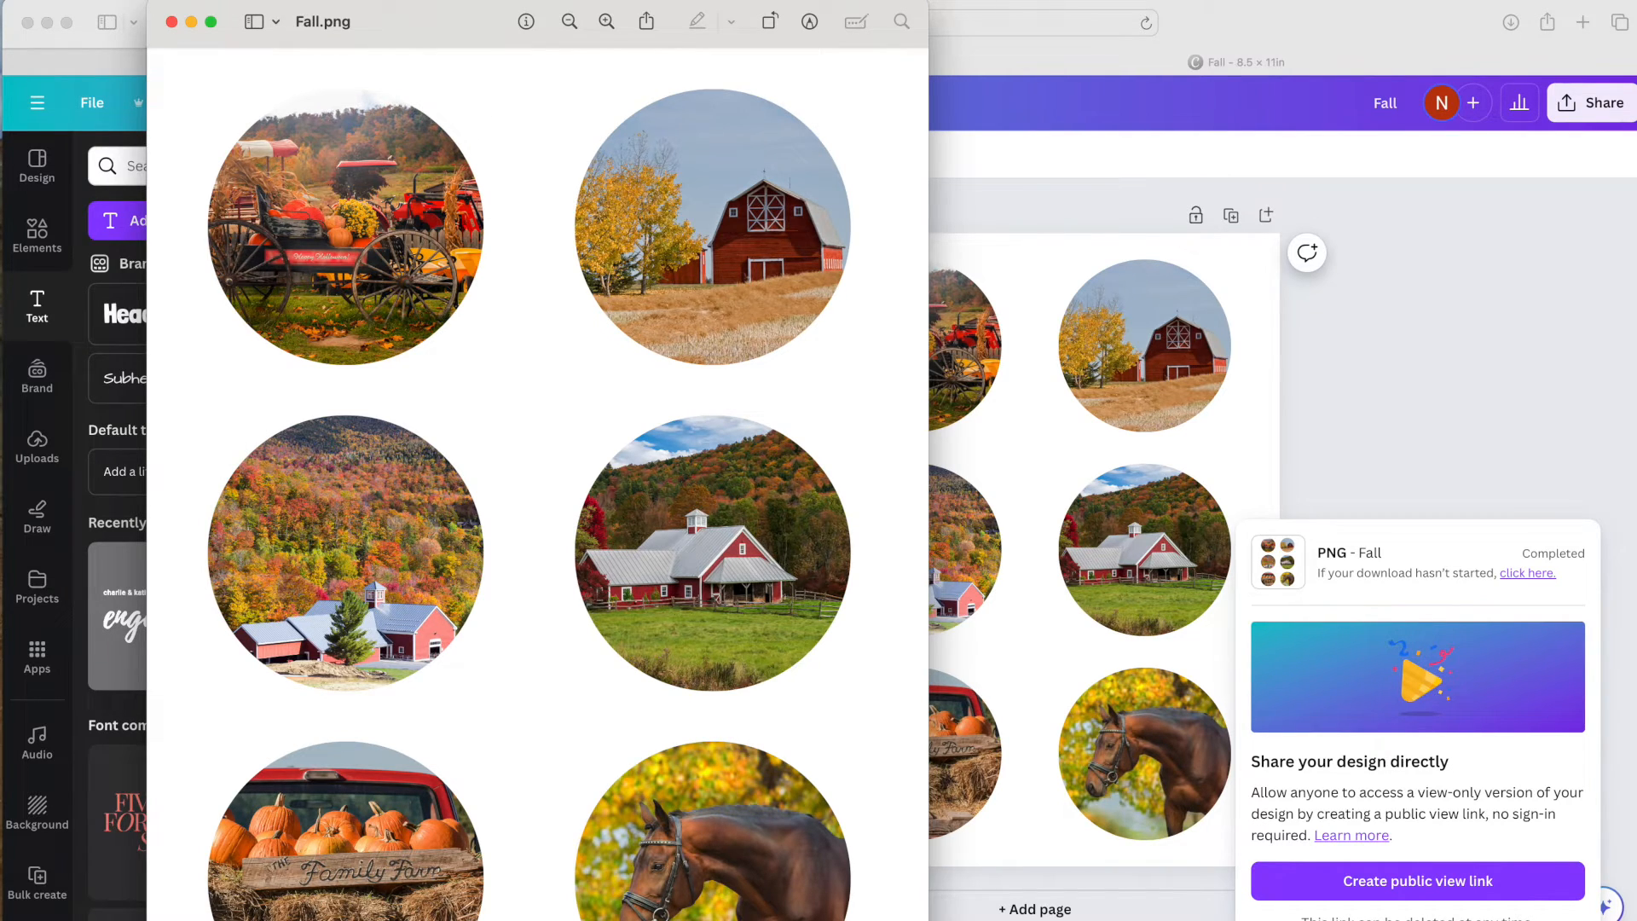
pyautogui.click(767, 919)
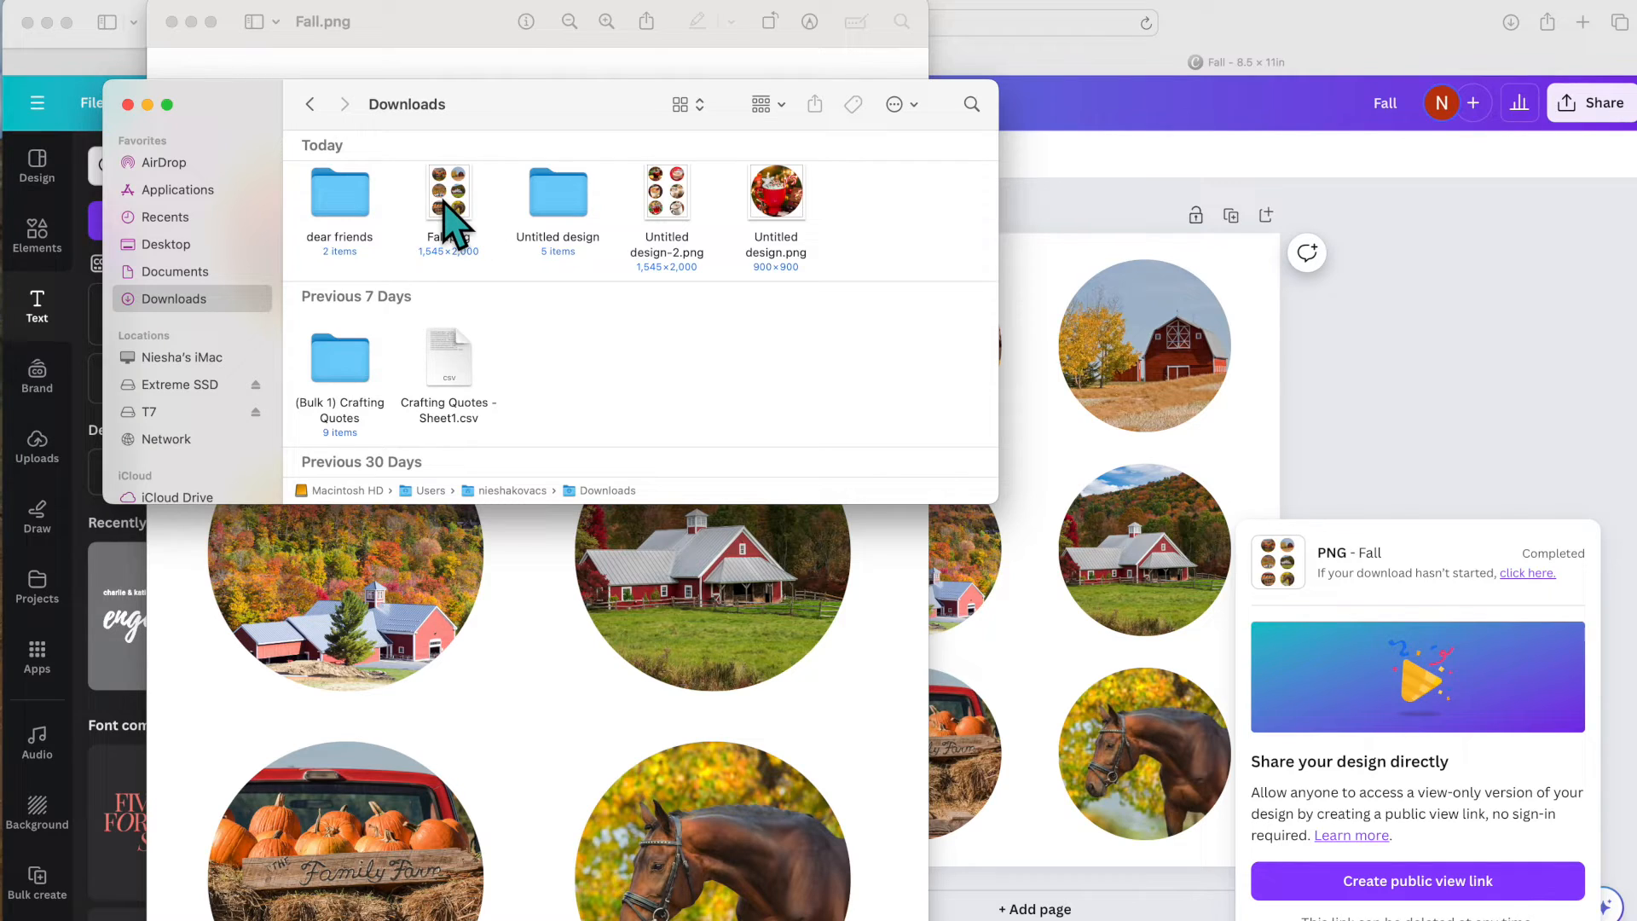
pyautogui.click(128, 104)
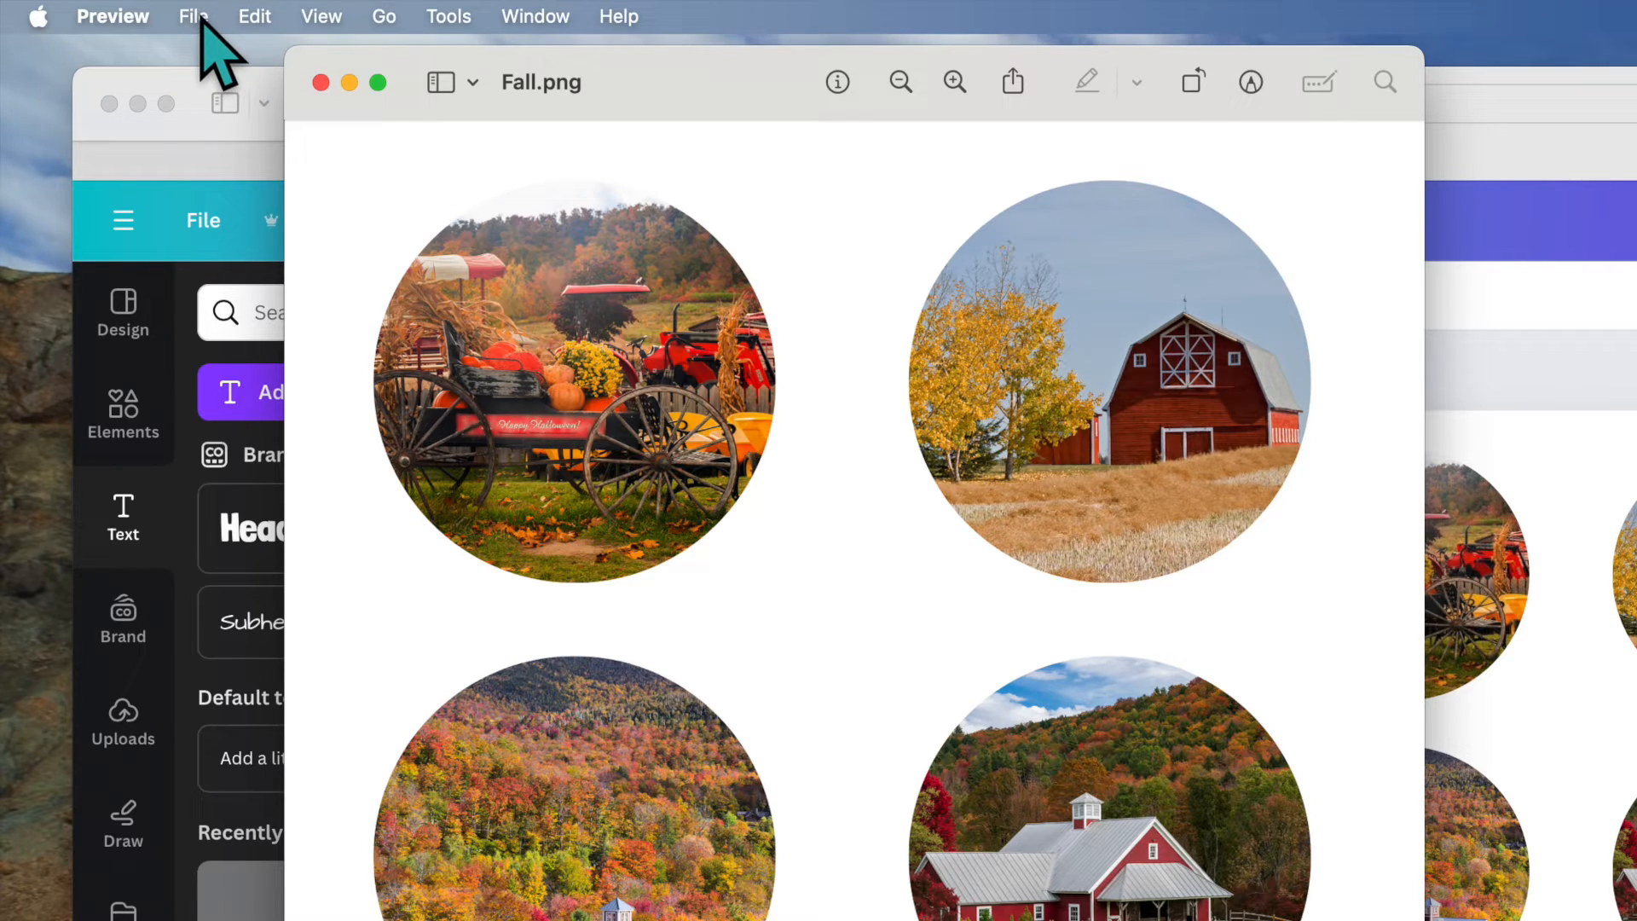
# Open the print settings for Fall.png in Preview and choose the EPSON SC-F100 Series printer
pyautogui.click(194, 16)
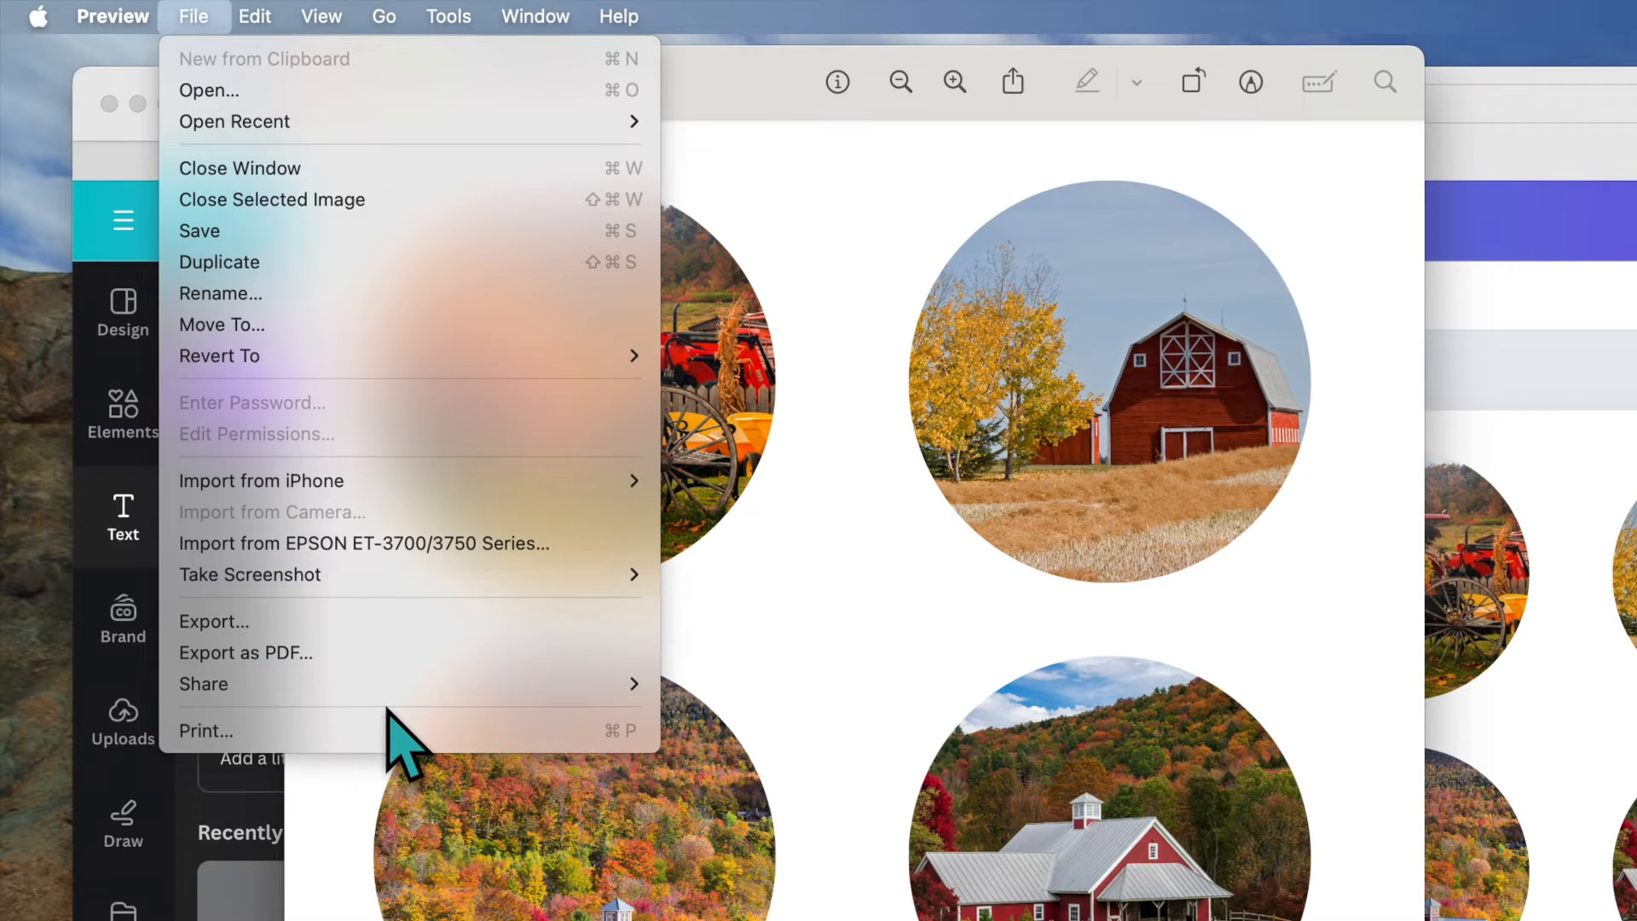
pyautogui.click(404, 731)
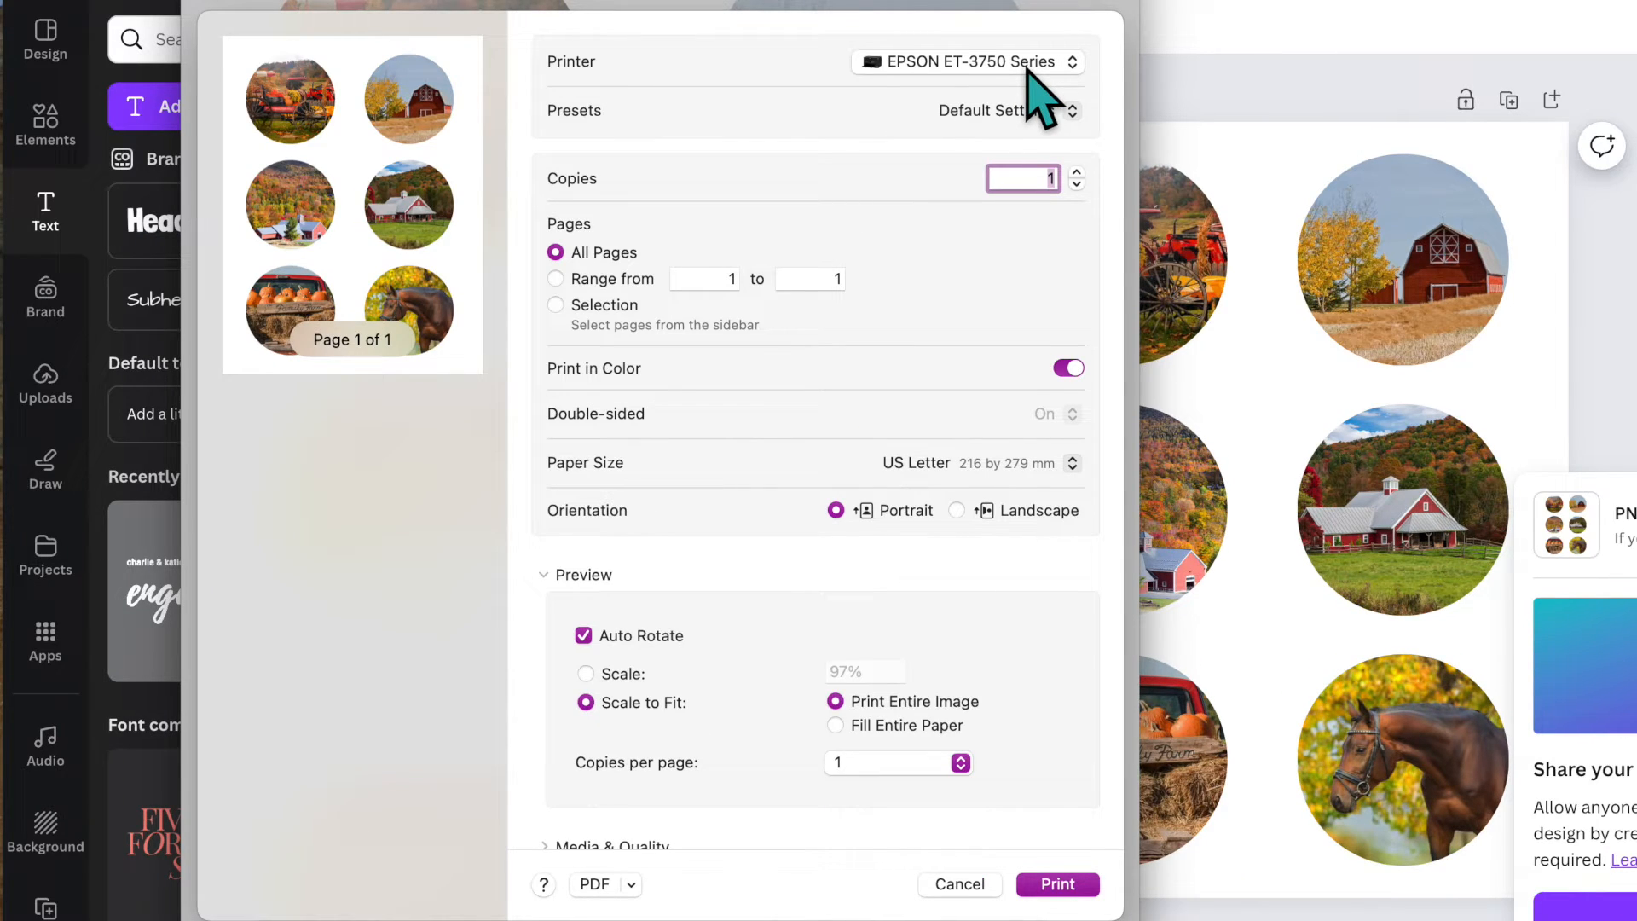
pyautogui.click(1041, 94)
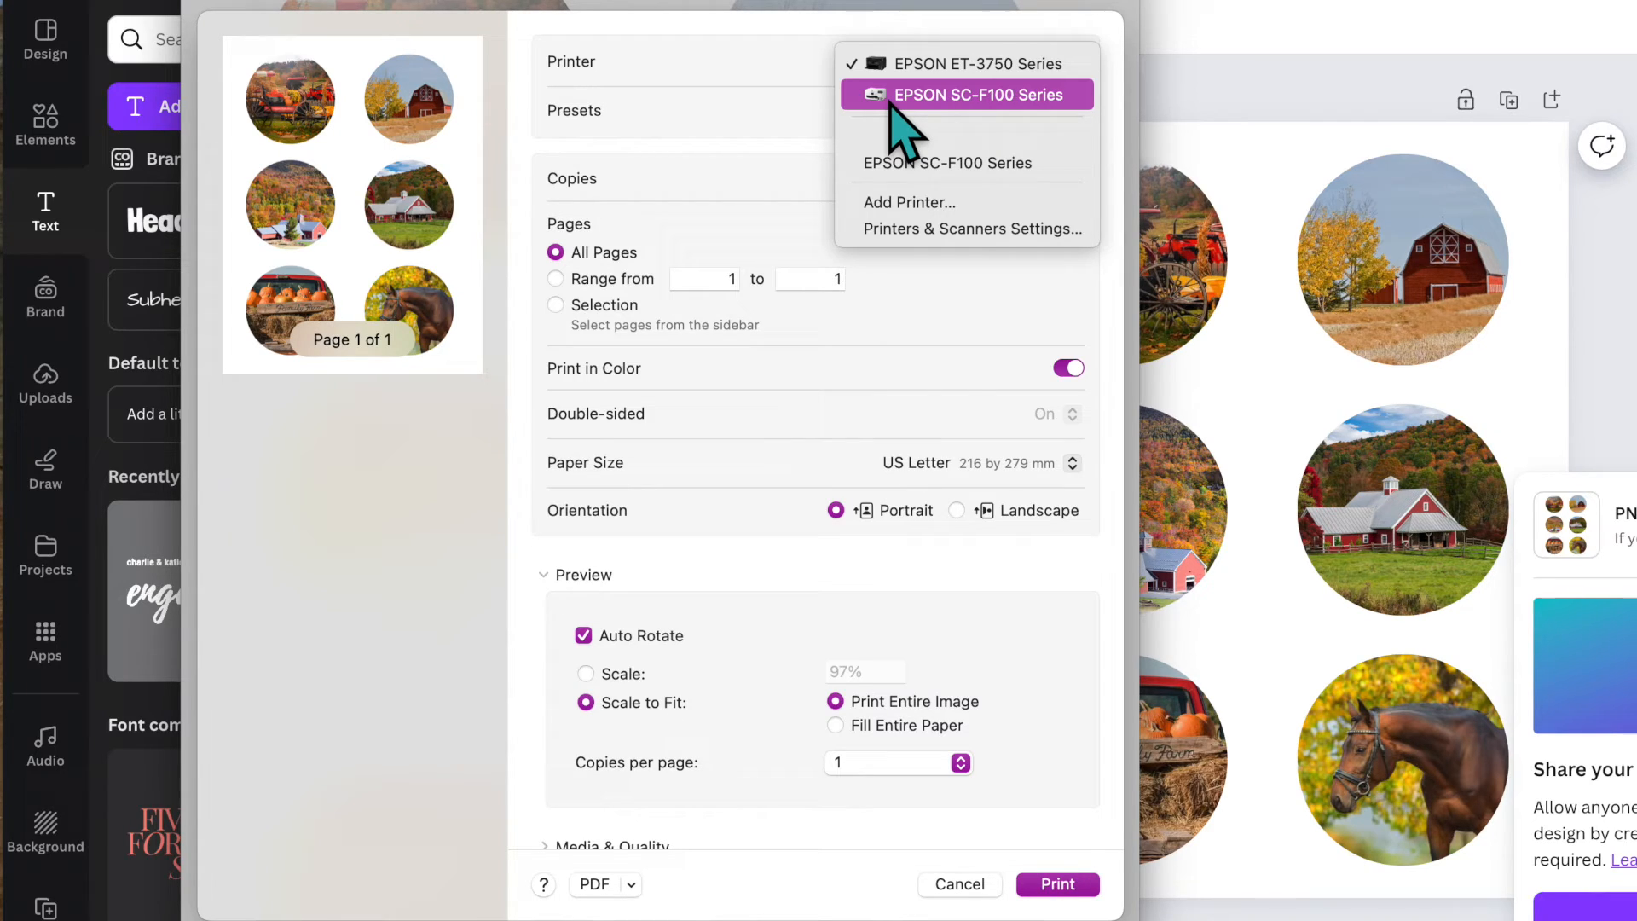
pyautogui.click(914, 95)
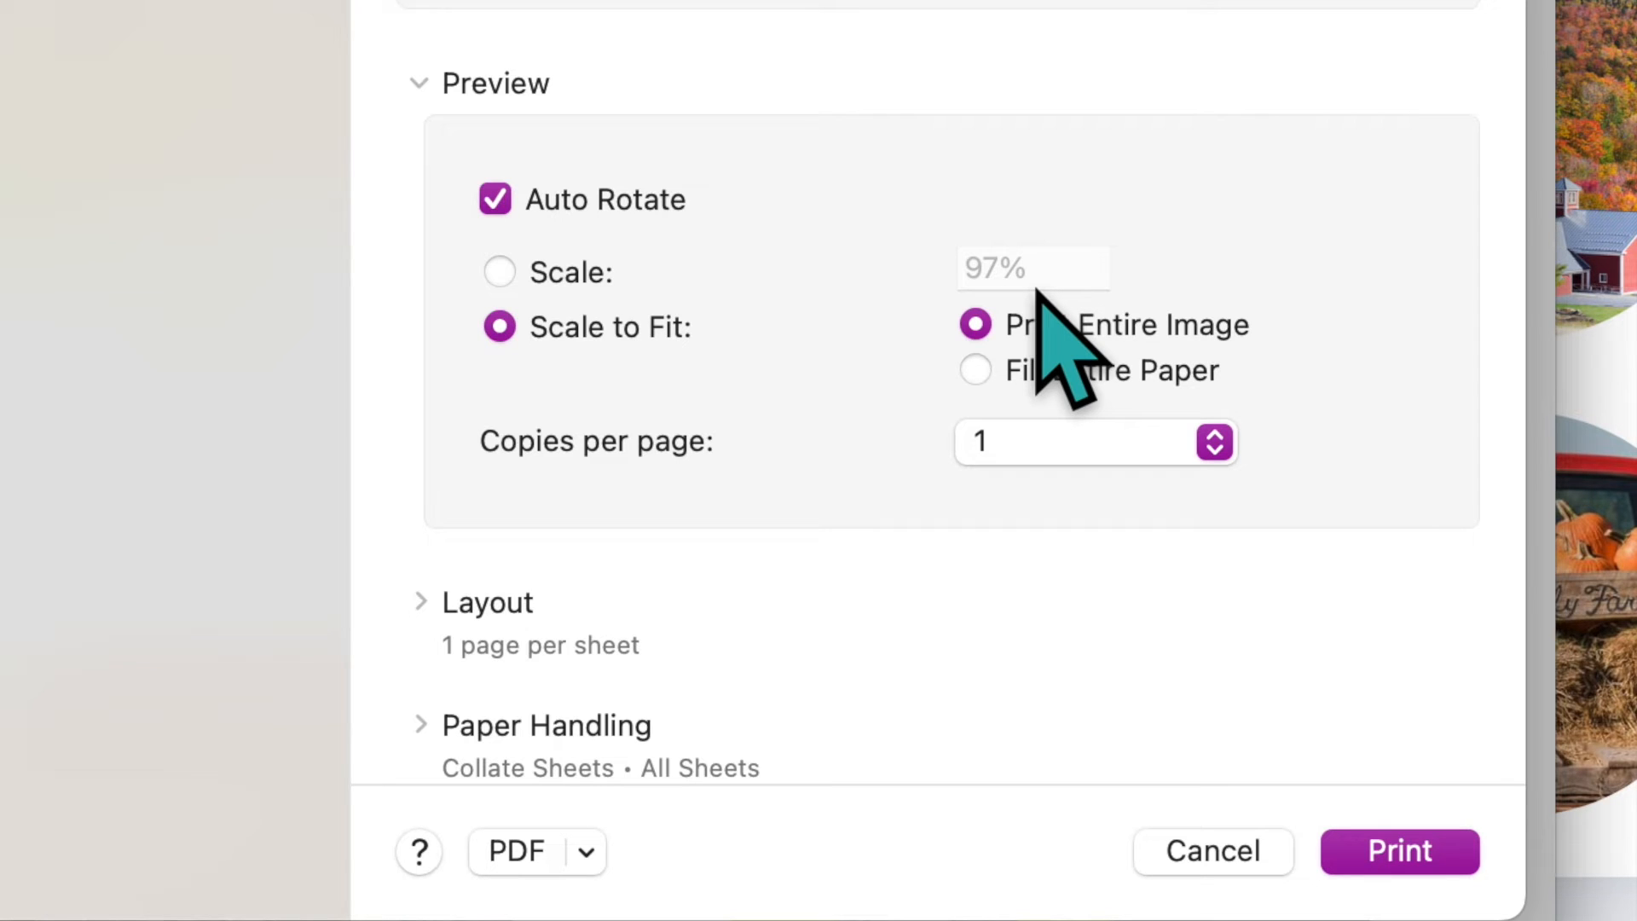
# Switch the print sizing from fitting the page to a fixed scale of 100%
pyautogui.click(500, 271)
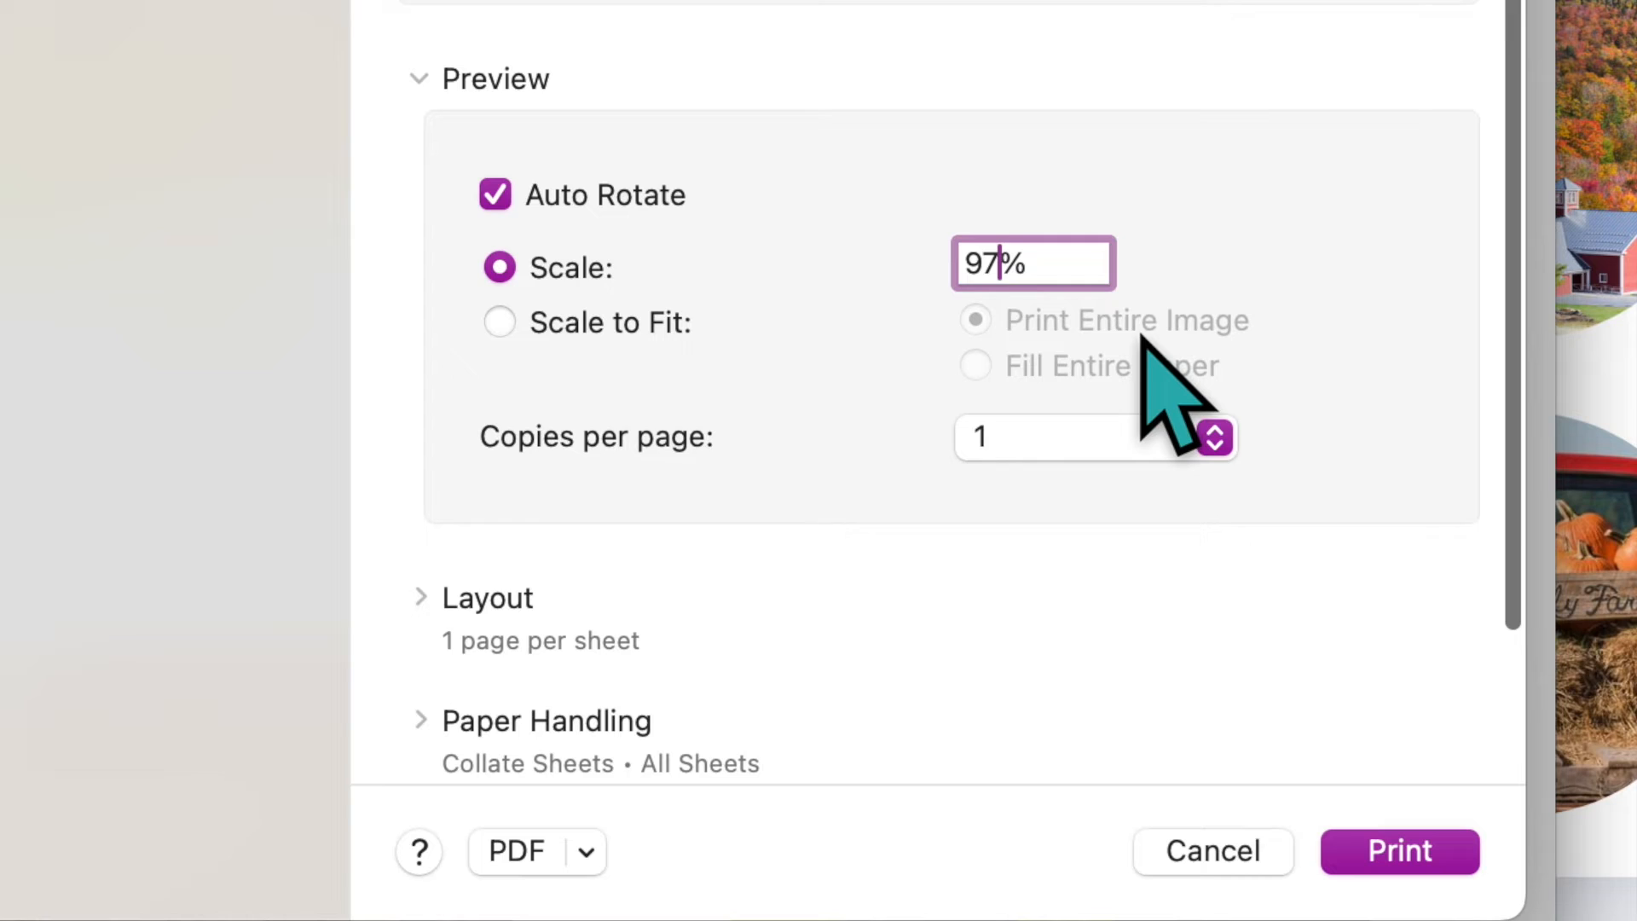
pyautogui.press('BackSpace')
pyautogui.write('100')
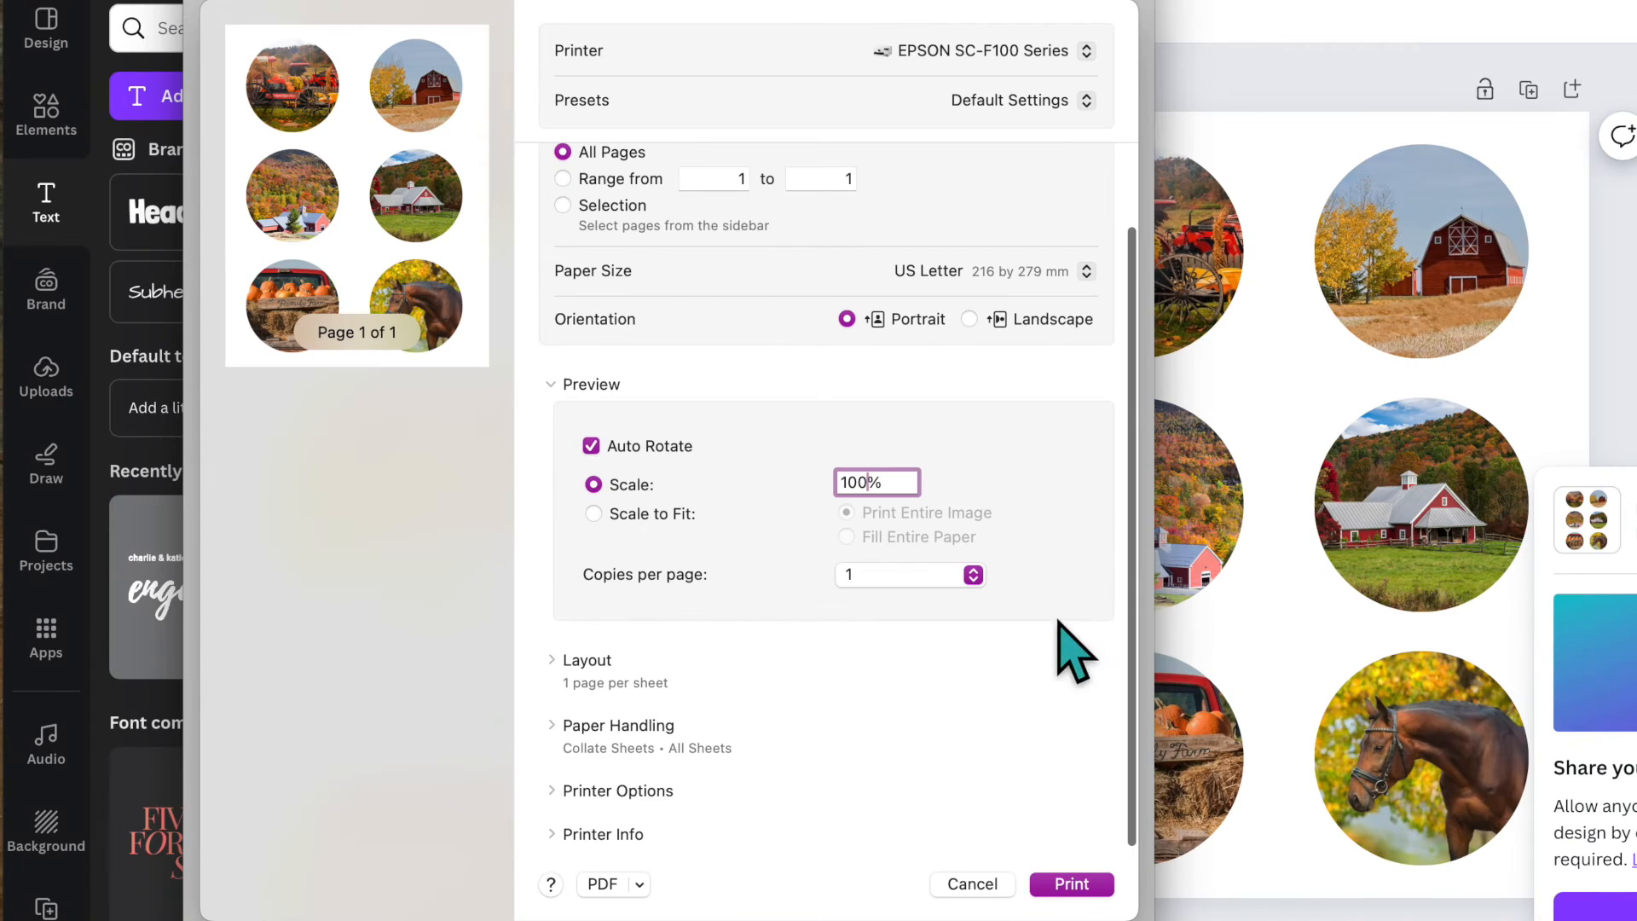
# Set the printer's color matching to ColorSync with the Epson SC-F100 Series GeneralPurpose (Textile) profile
pyautogui.click(637, 793)
pyautogui.click(1085, 730)
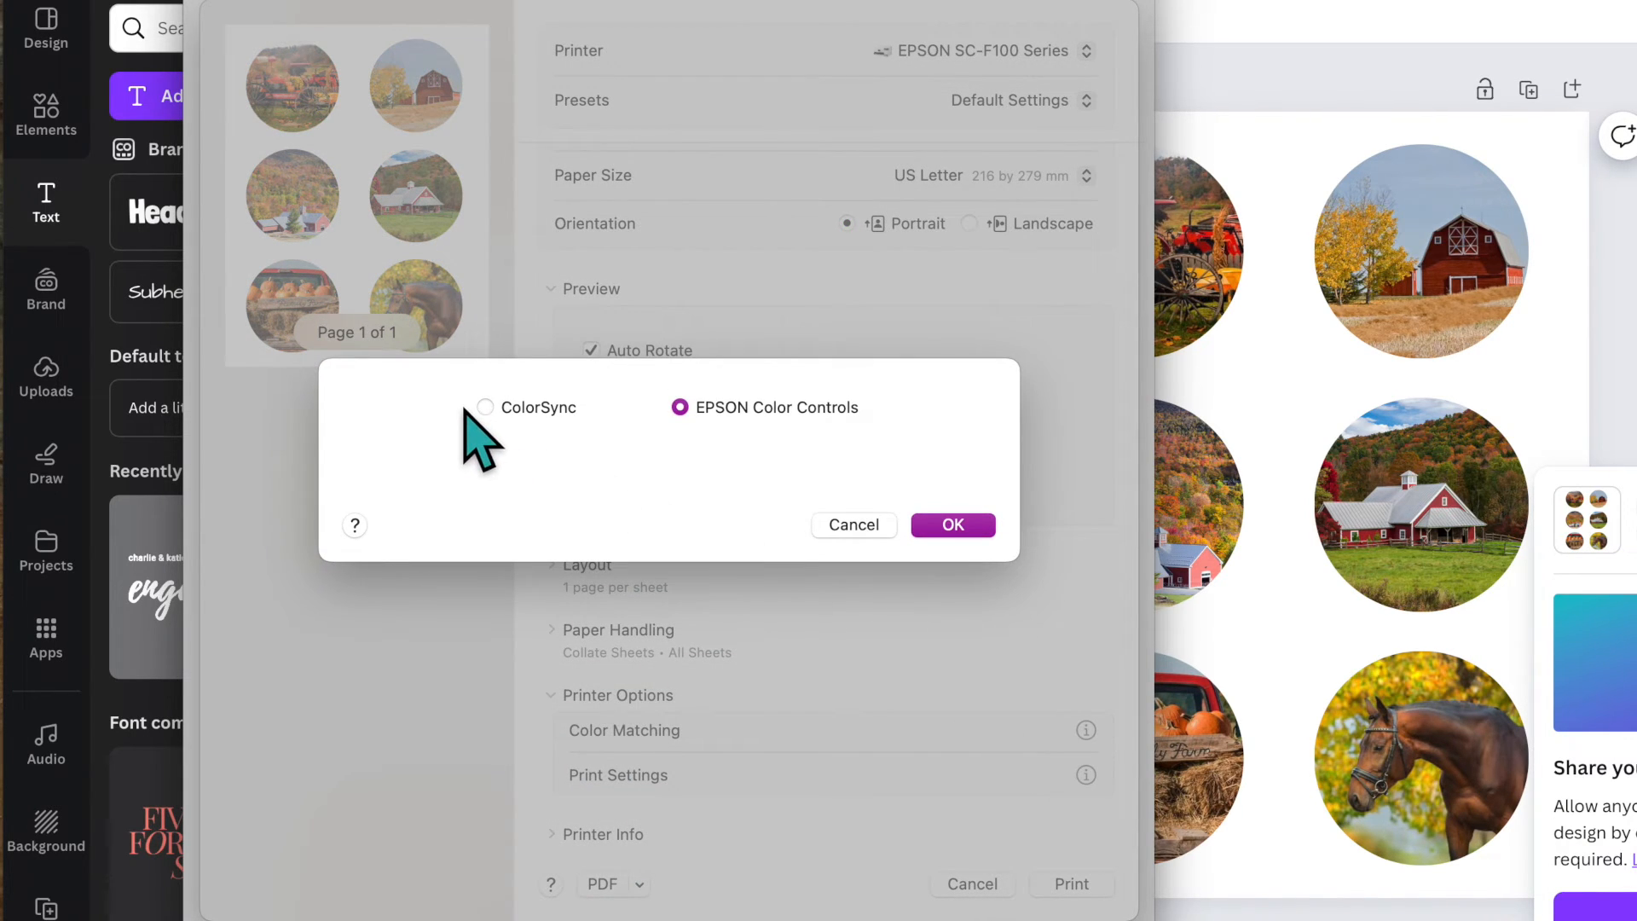
pyautogui.click(529, 414)
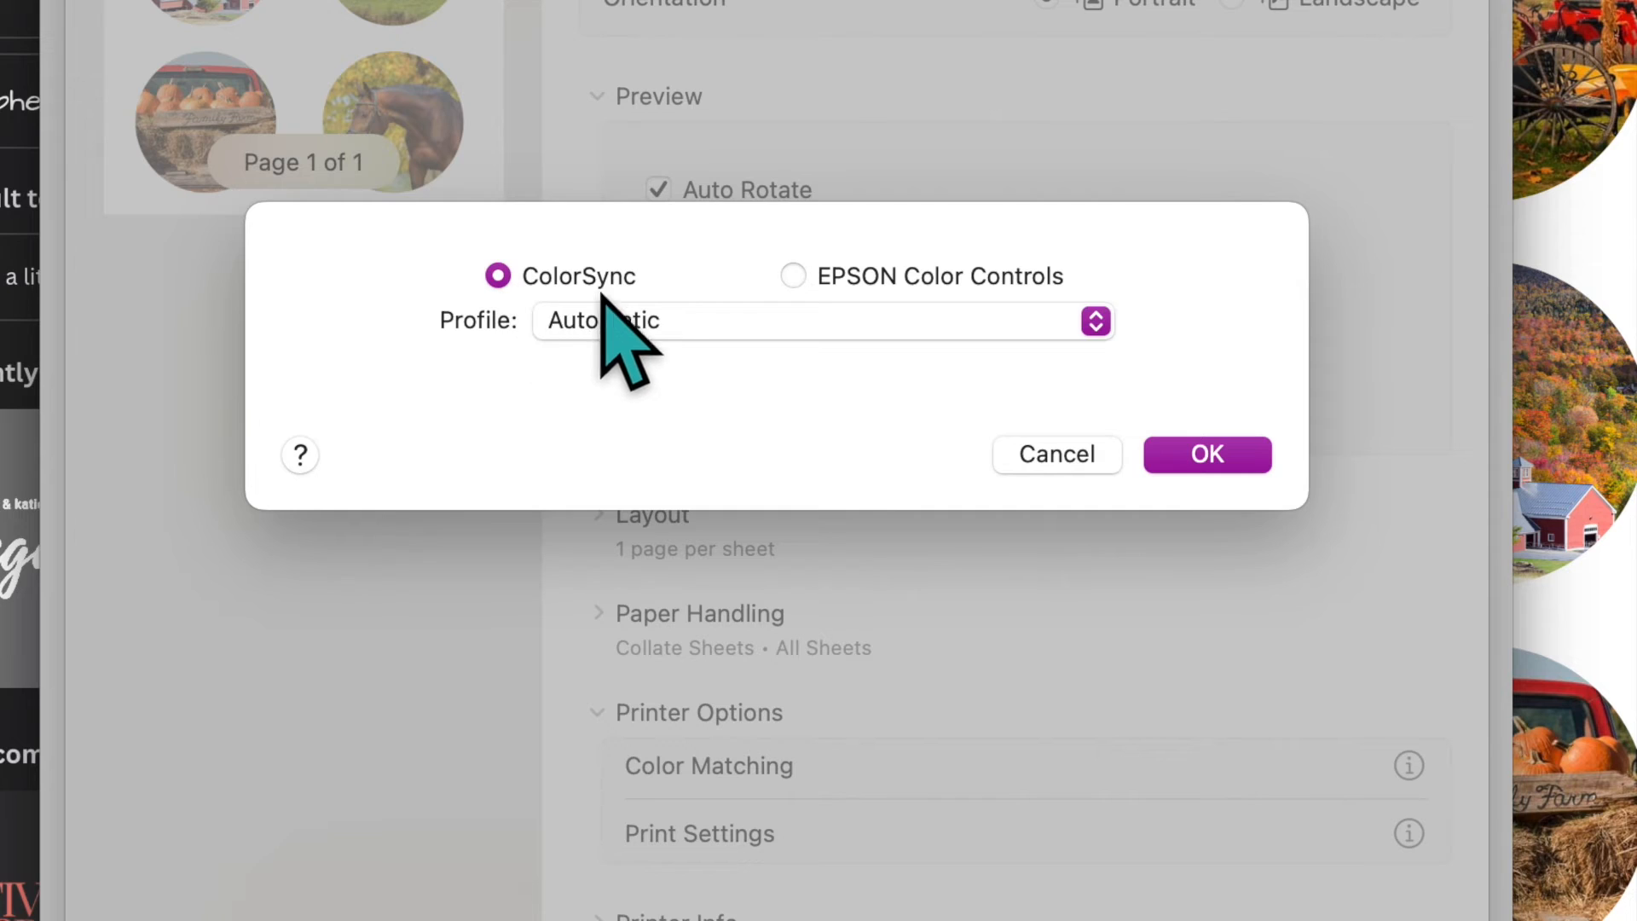
pyautogui.click(1070, 324)
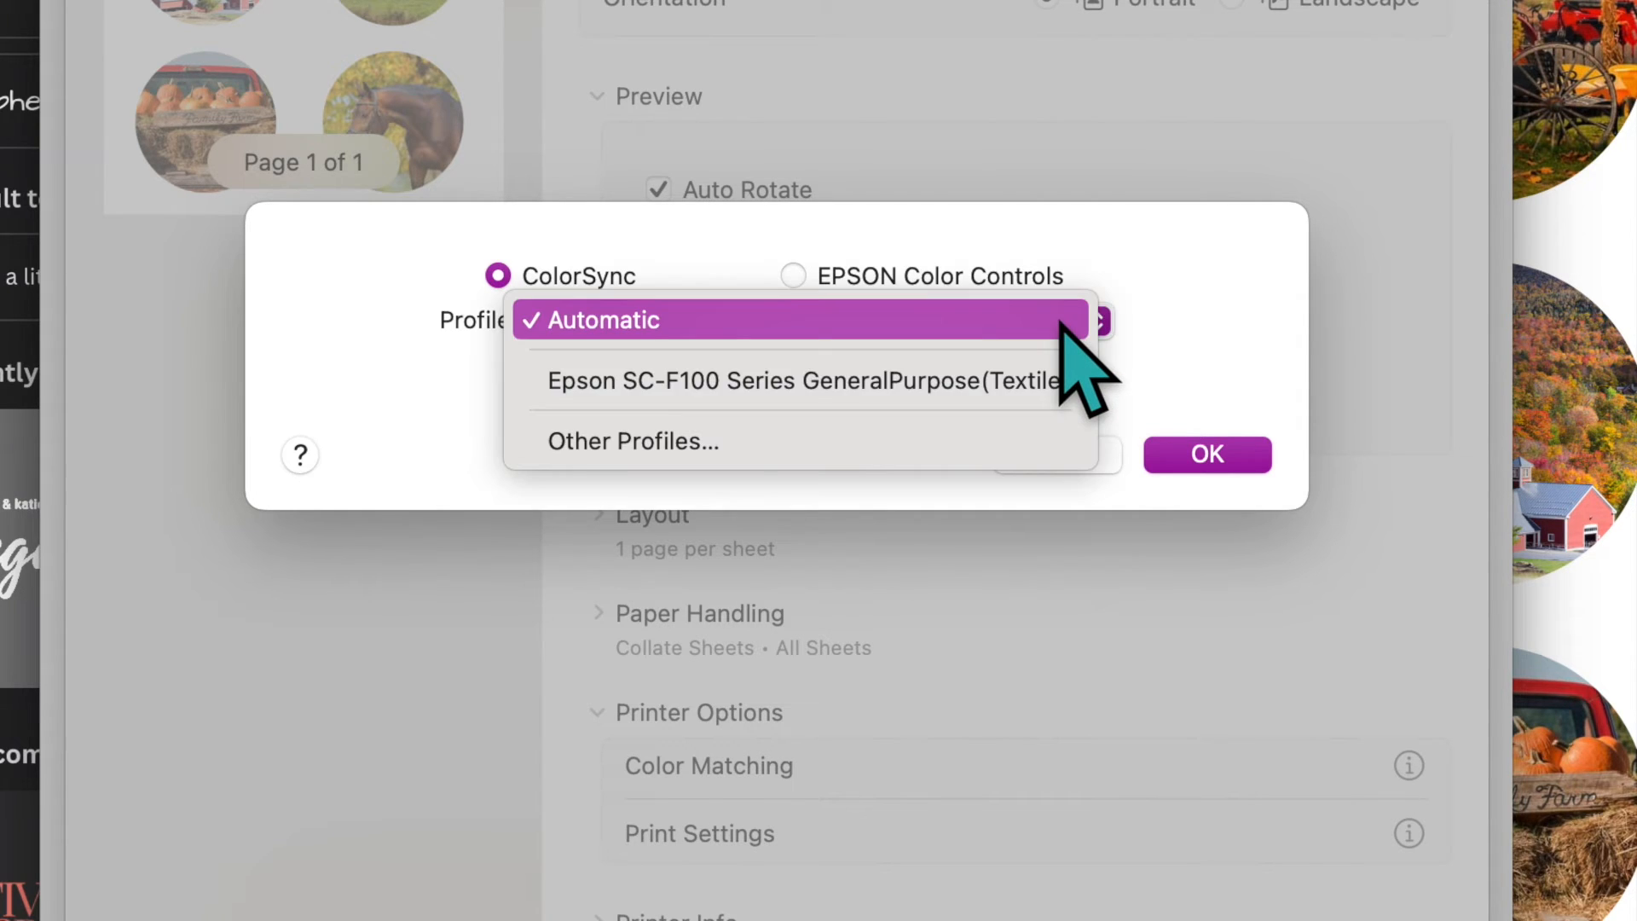
pyautogui.click(948, 388)
pyautogui.click(1185, 460)
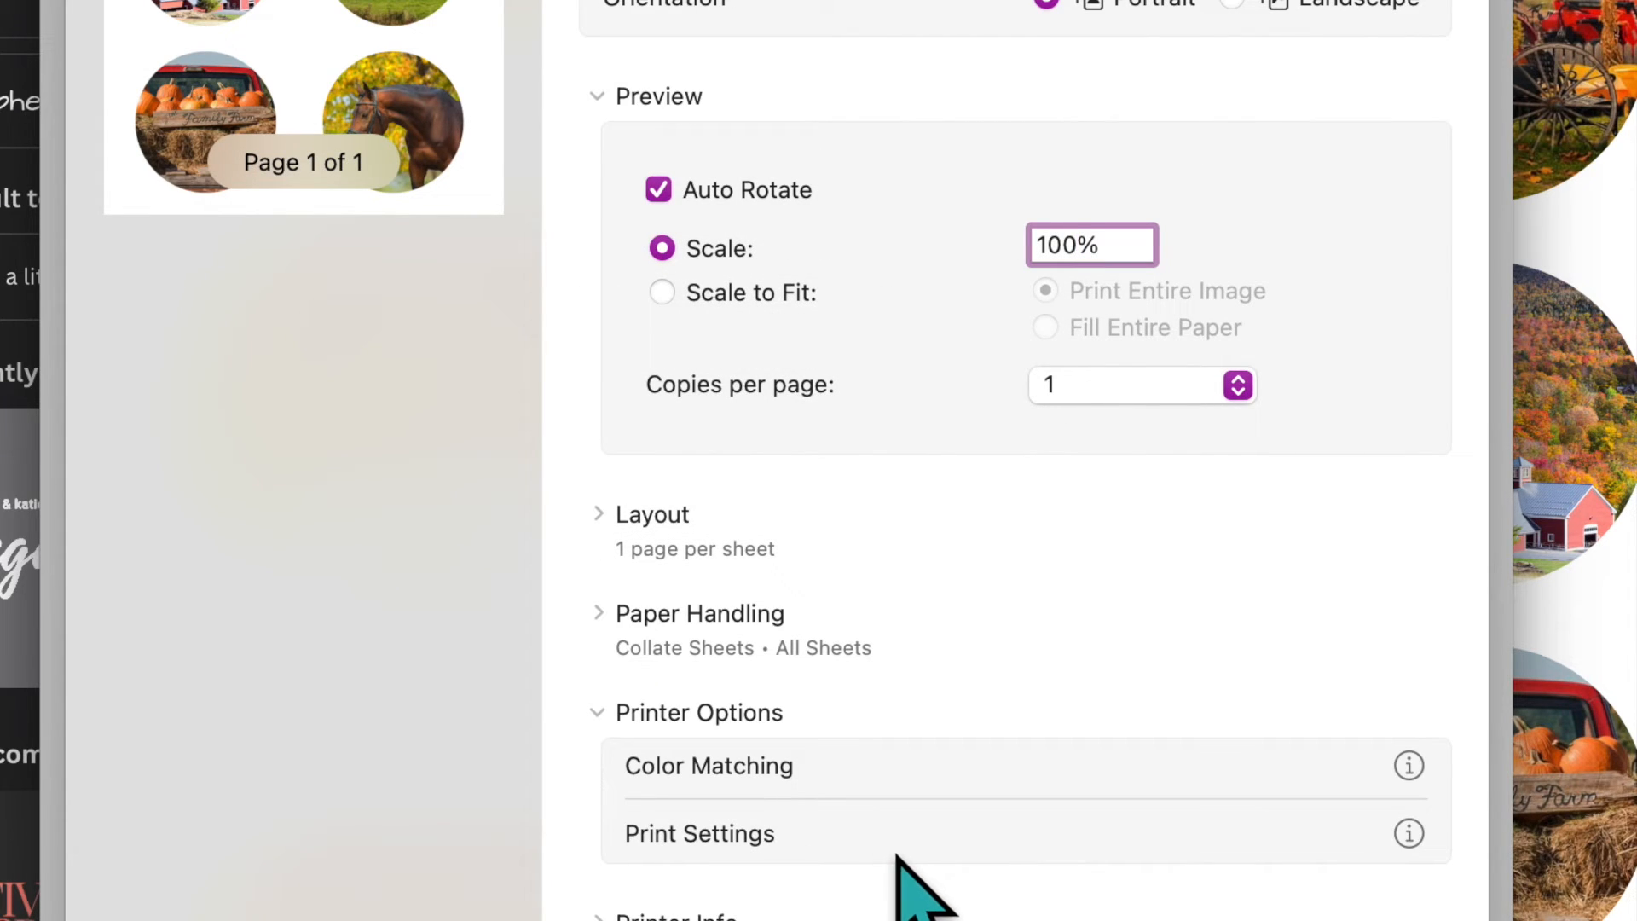
# Set the media type to DS Transfer Multi Use/Textile and the print quality to Fine, and print the page
pyautogui.click(1410, 834)
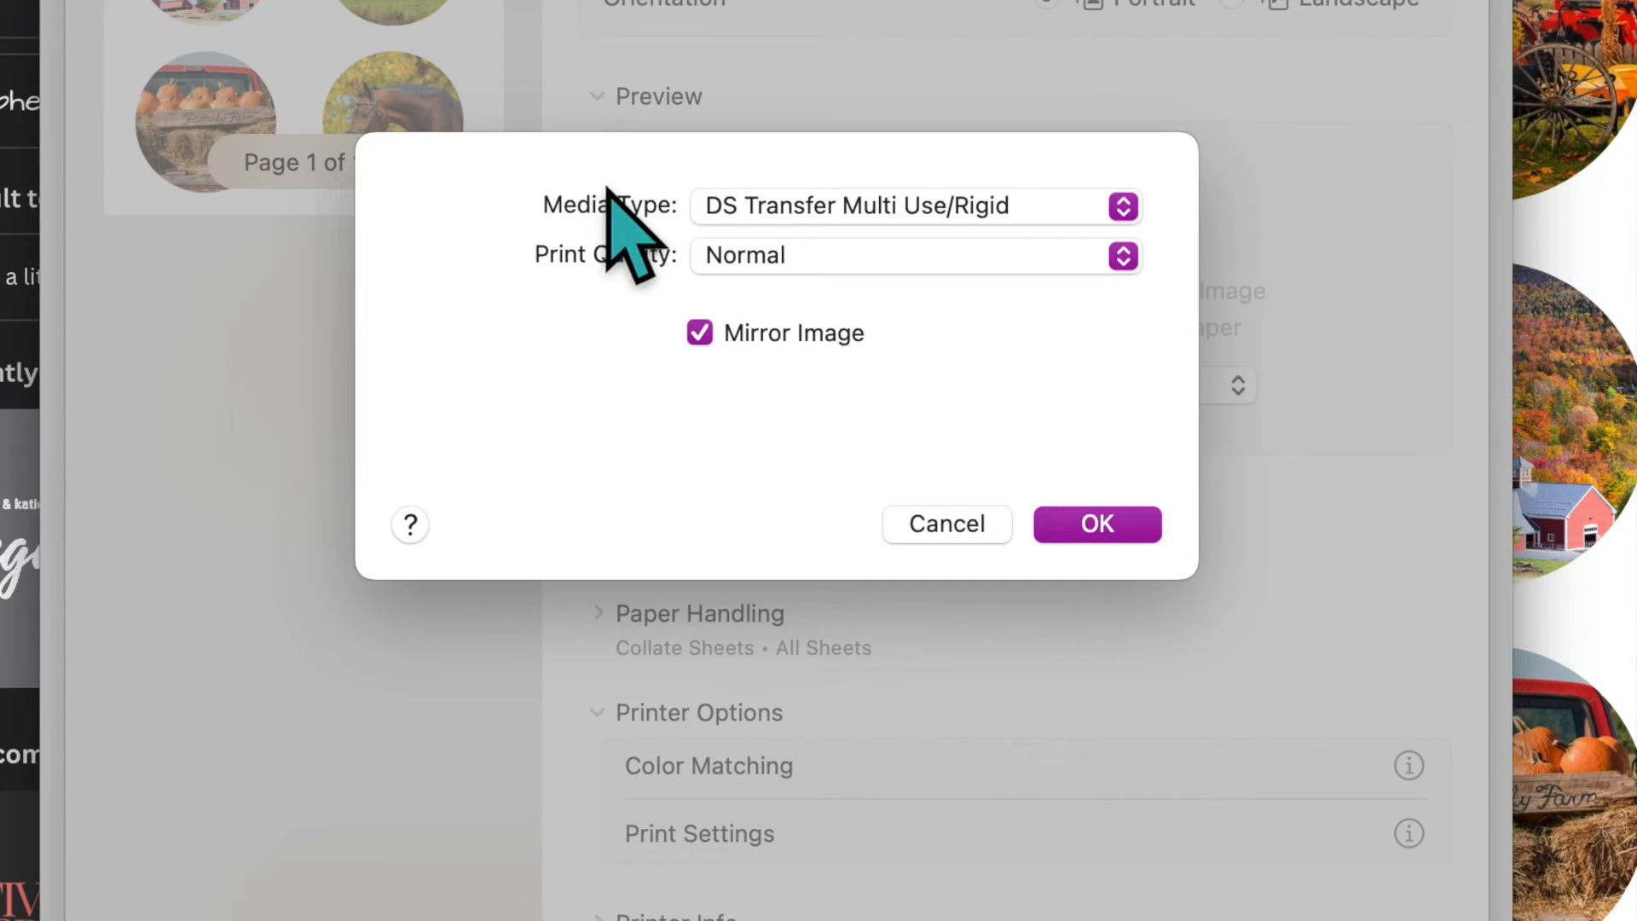
pyautogui.click(1108, 211)
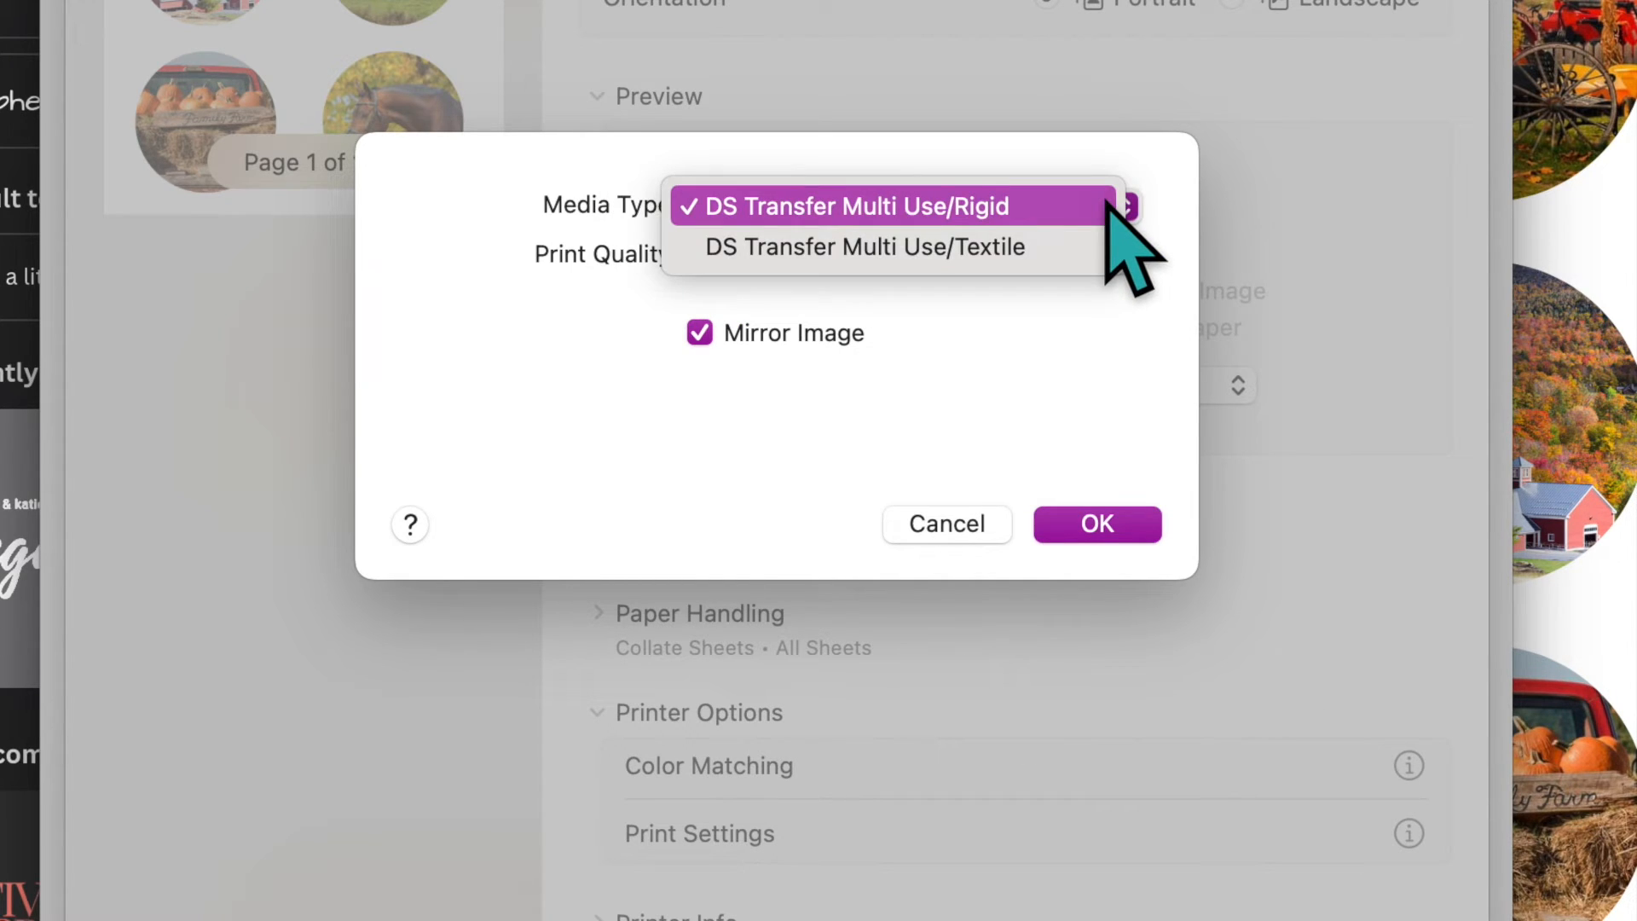
pyautogui.click(770, 249)
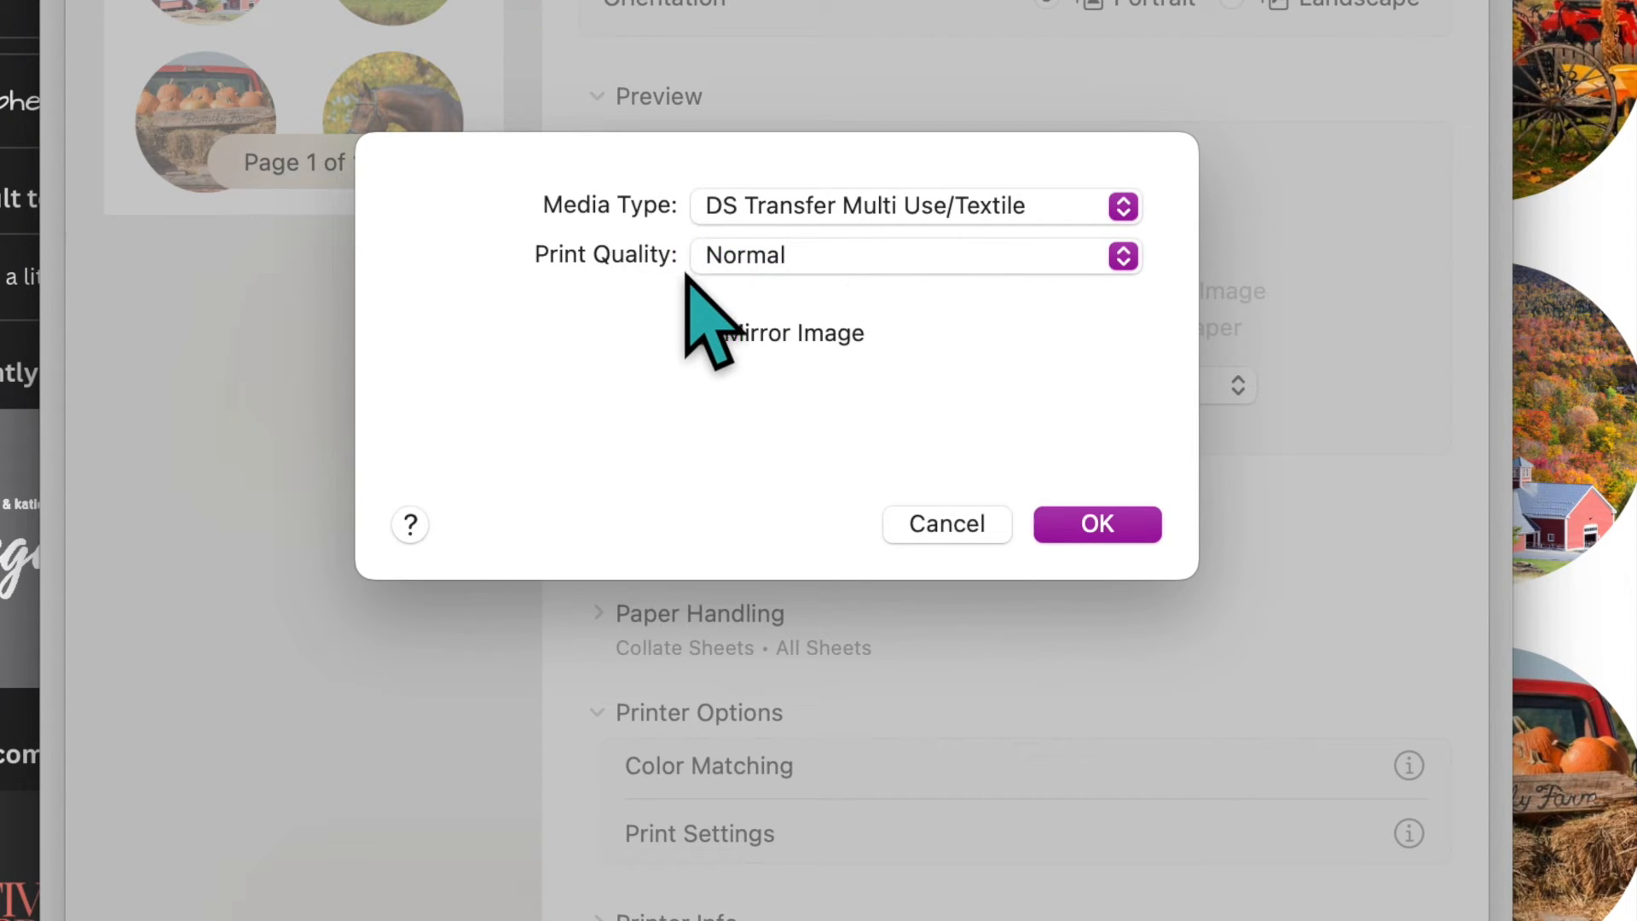
pyautogui.click(1122, 256)
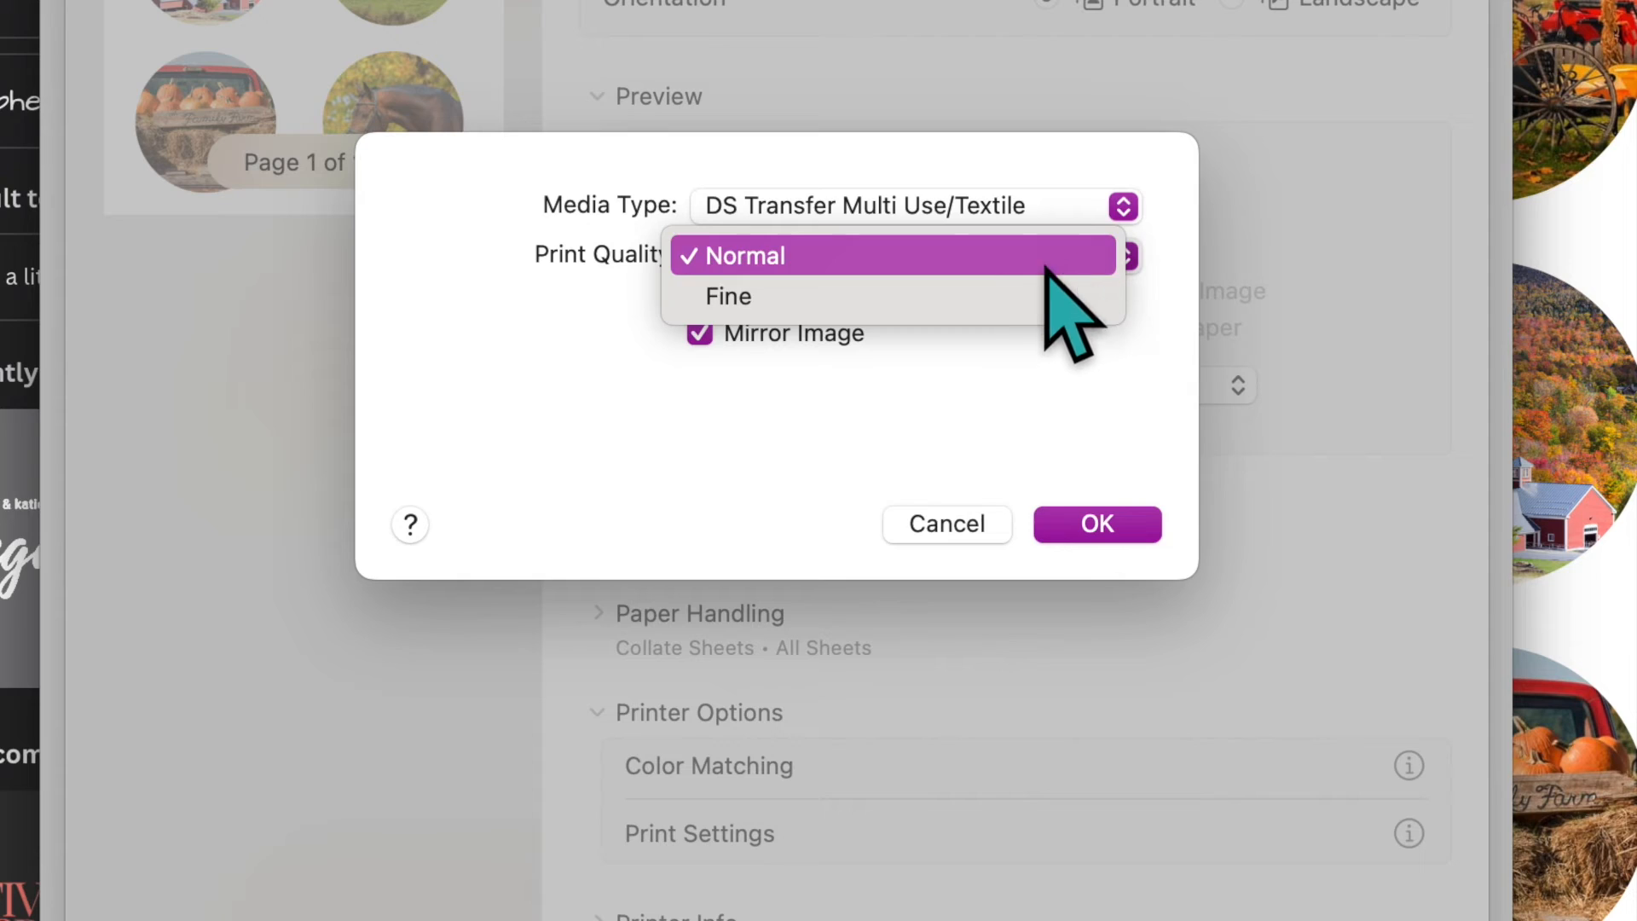
pyautogui.click(931, 296)
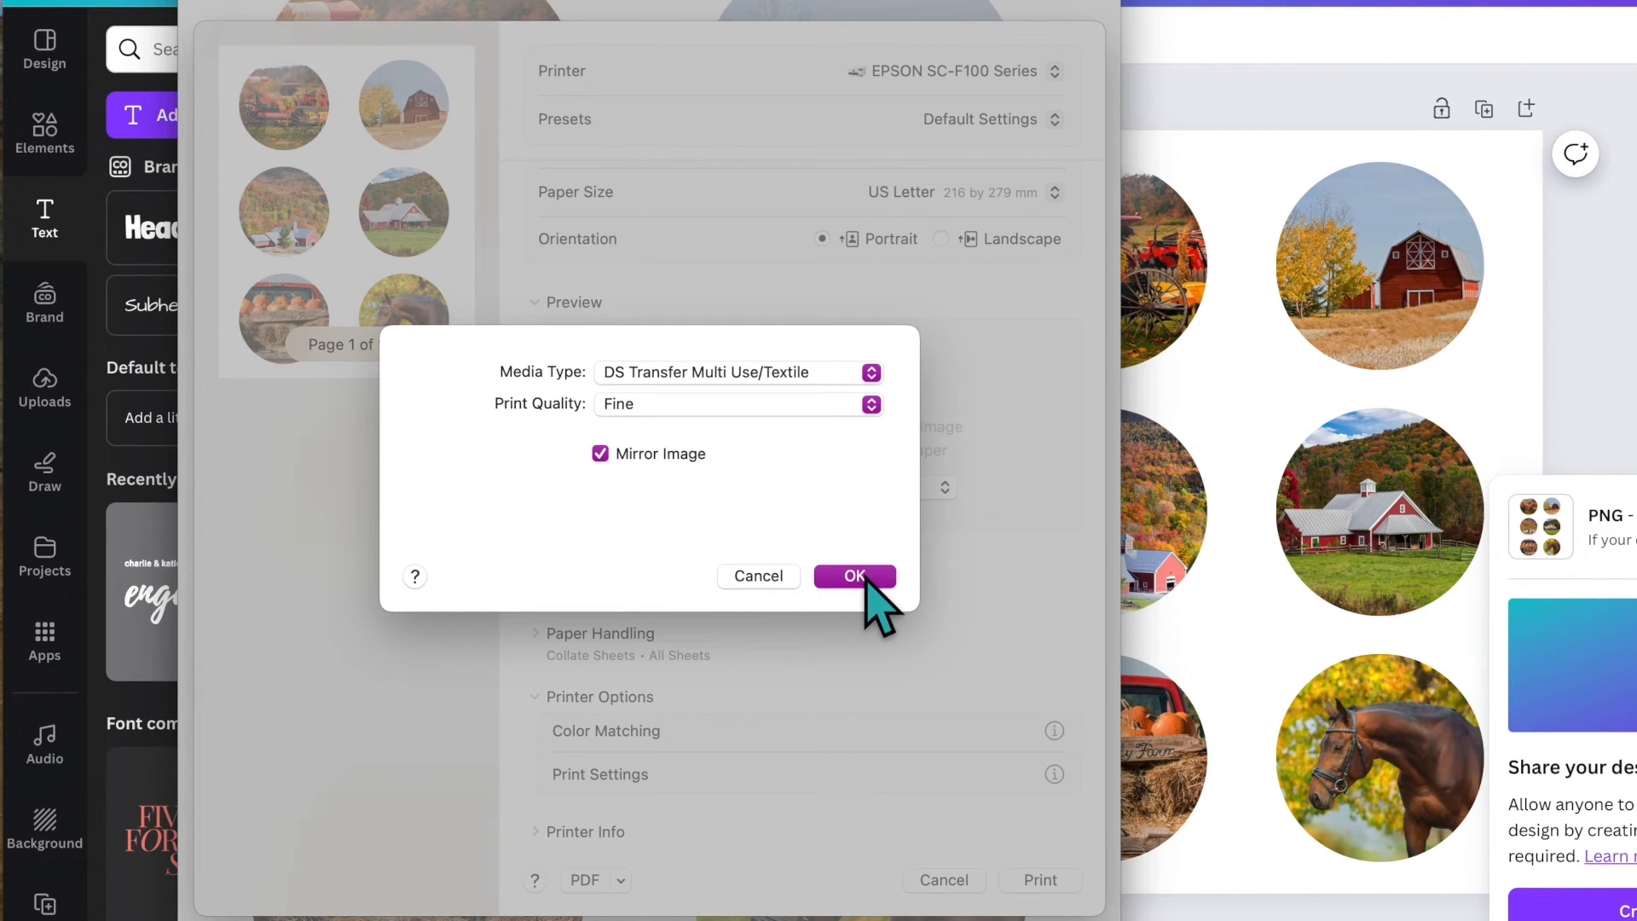
pyautogui.click(866, 578)
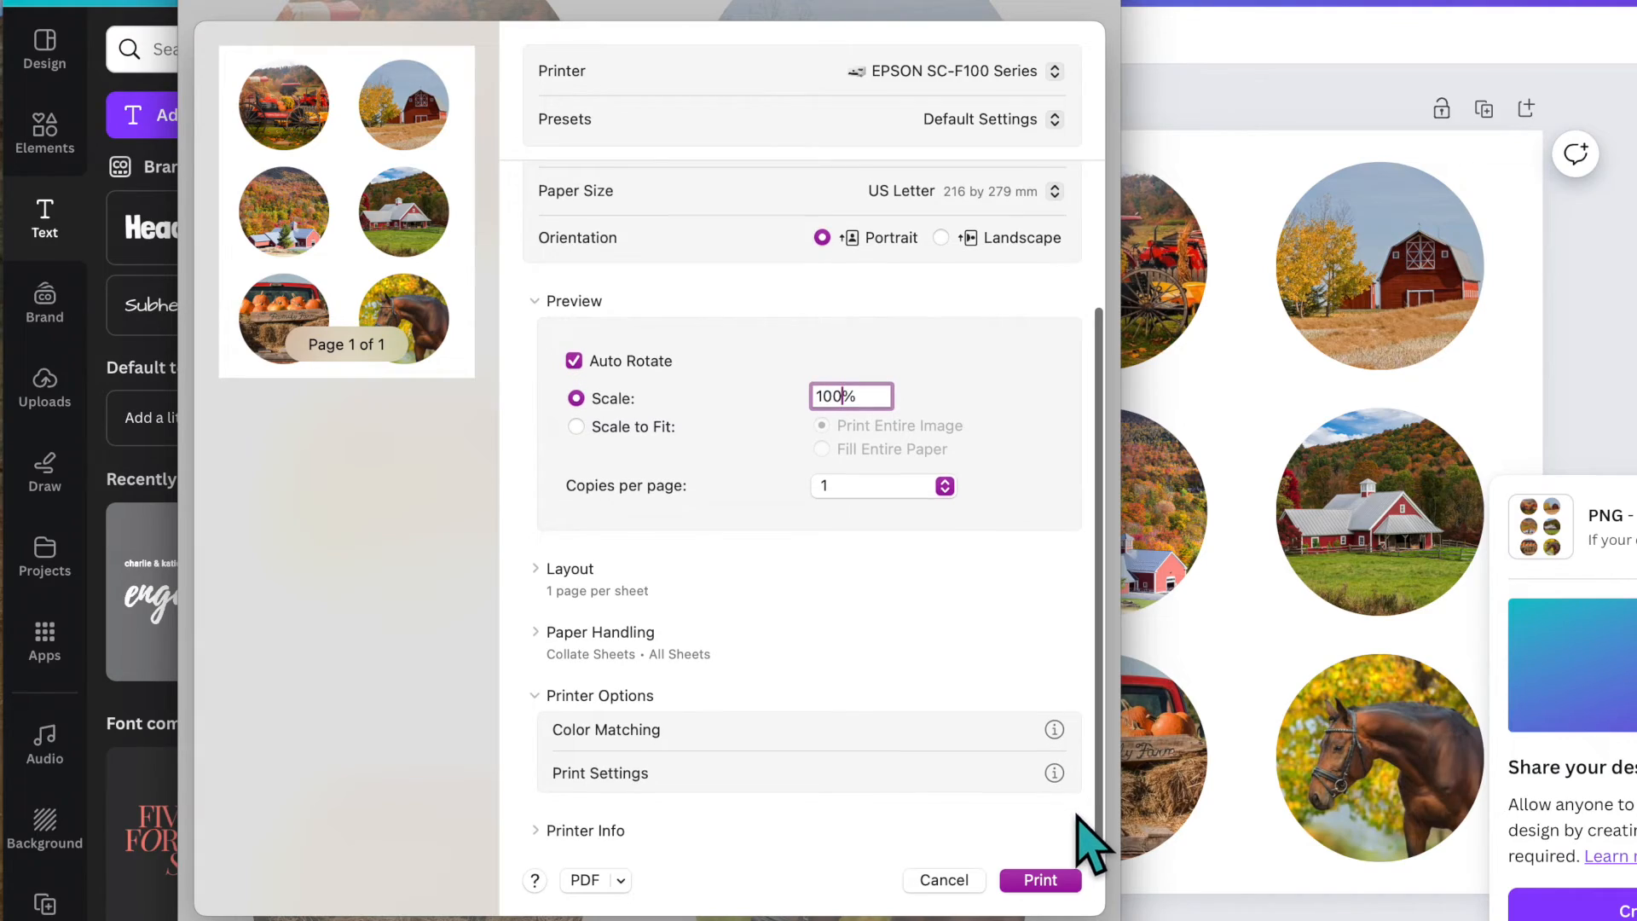
pyautogui.click(1060, 885)
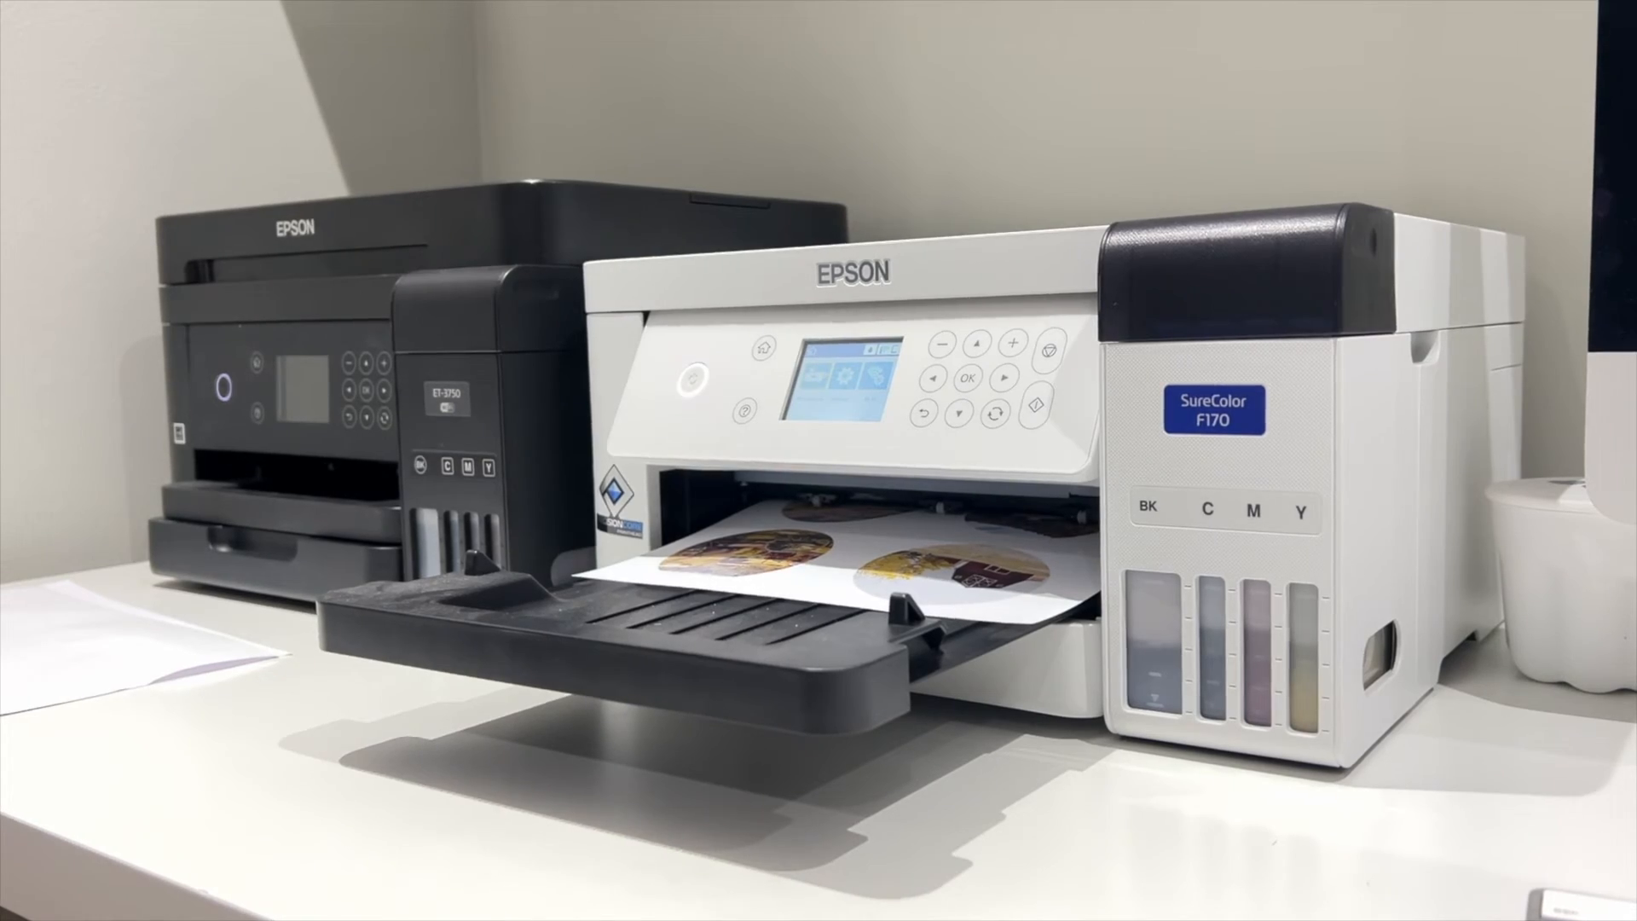